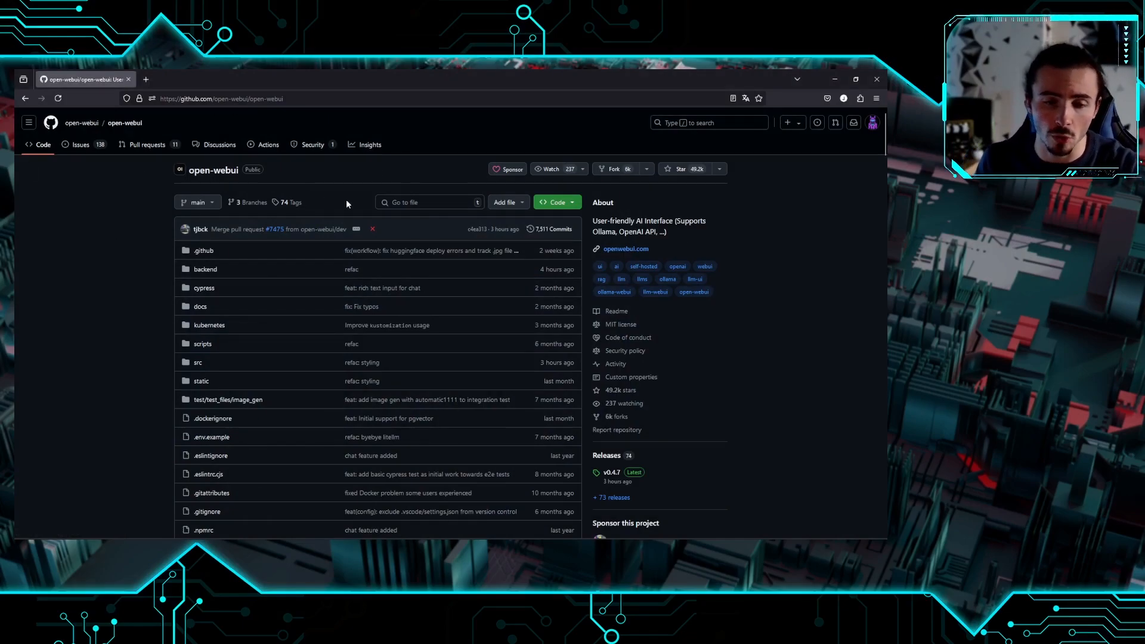
# Scroll the README down to How to Install and highlight the Python 3.11 requirement
pyautogui.scroll(-10, 346, 202)
pyautogui.scroll(-5, 363, 302)
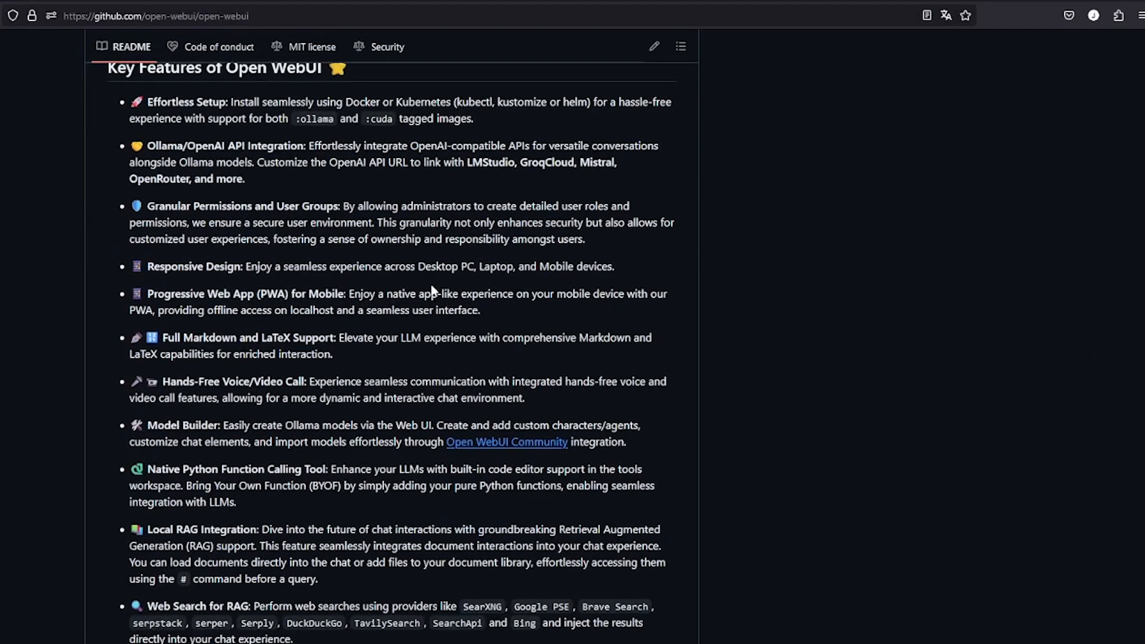
pyautogui.scroll(-3, 396, 281)
pyautogui.scroll(-5, 419, 292)
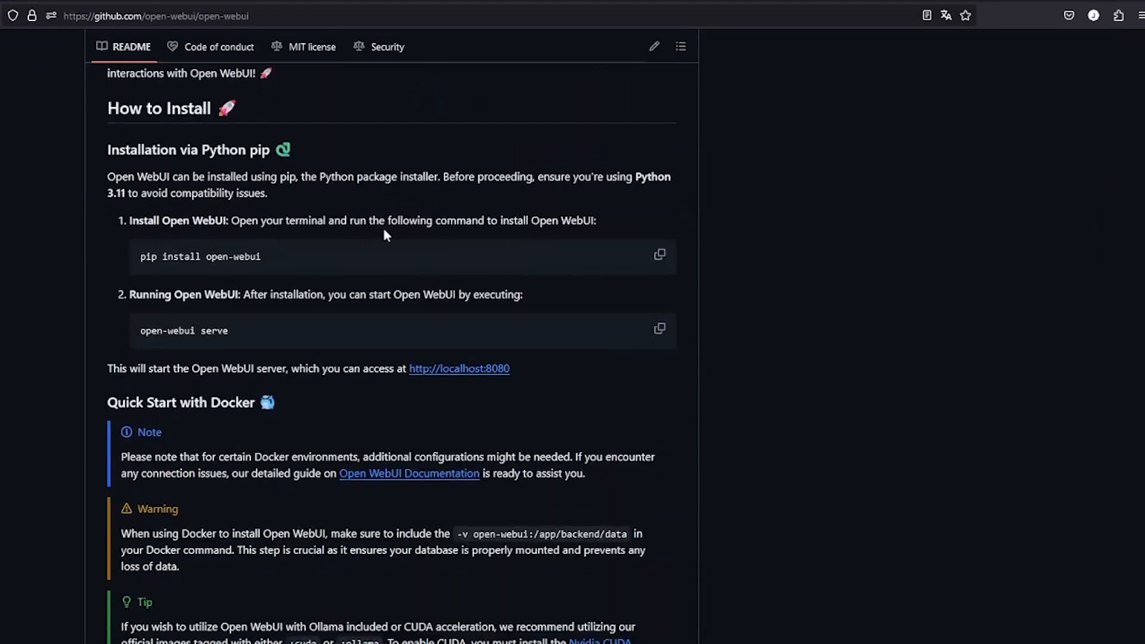
pyautogui.moveTo(114, 194); pyautogui.dragTo(127, 194)
# Select the 'pip install open-webui' and 'open-webui serve' commands in turn
pyautogui.moveTo(260, 256); pyautogui.dragTo(144, 256)
pyautogui.click(230, 265)
pyautogui.moveTo(238, 333); pyautogui.dragTo(138, 326)
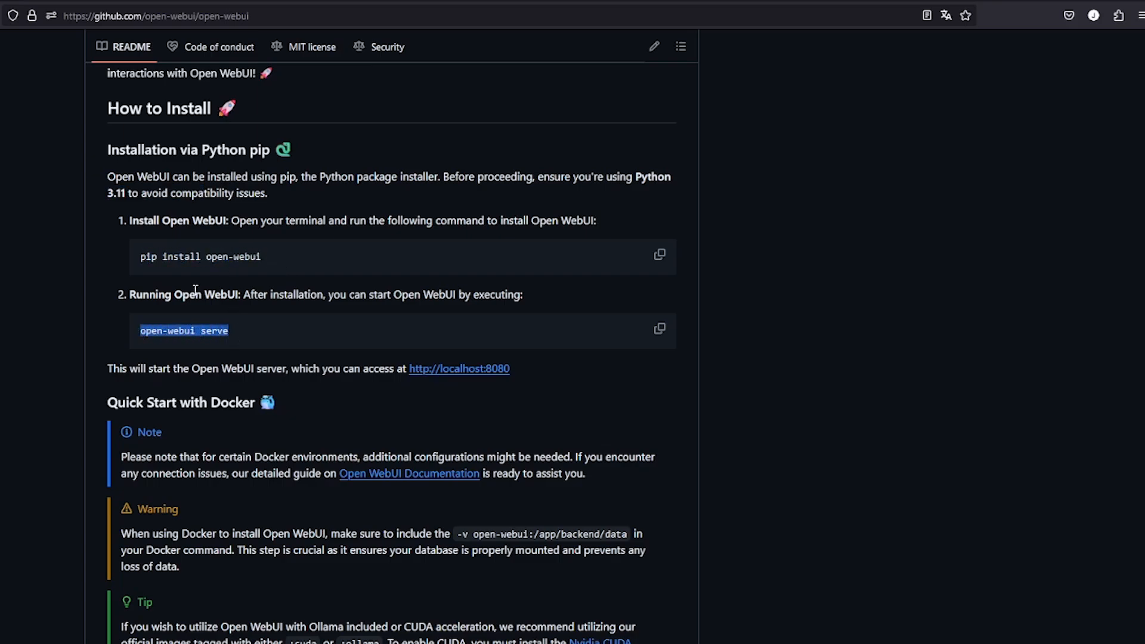
pyautogui.click(333, 308)
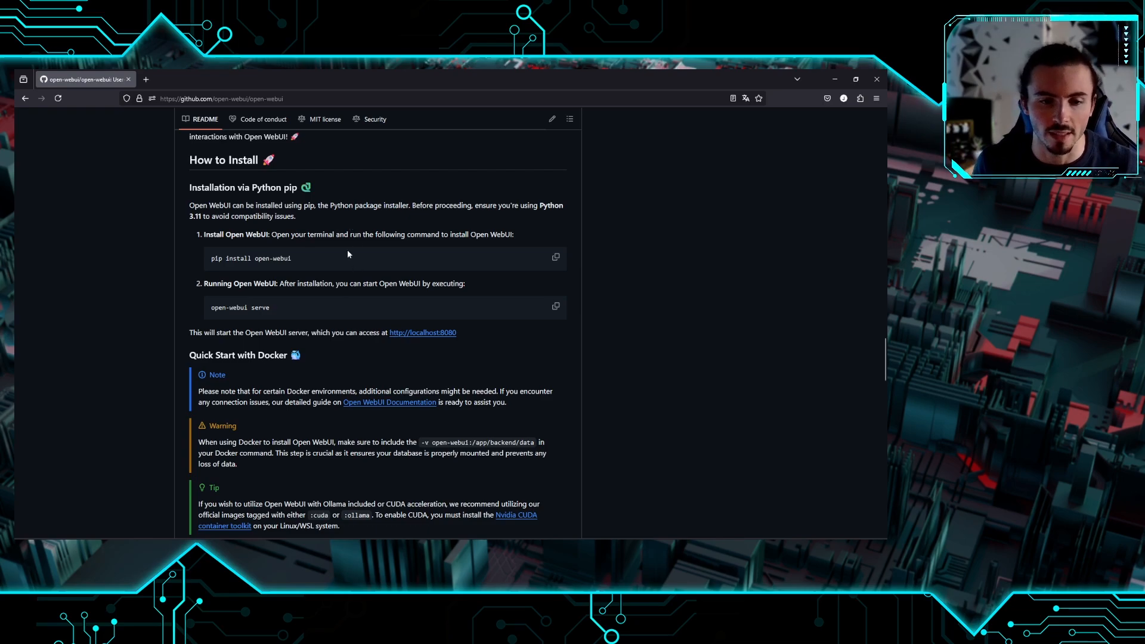
pyautogui.scroll(-1, 359, 292)
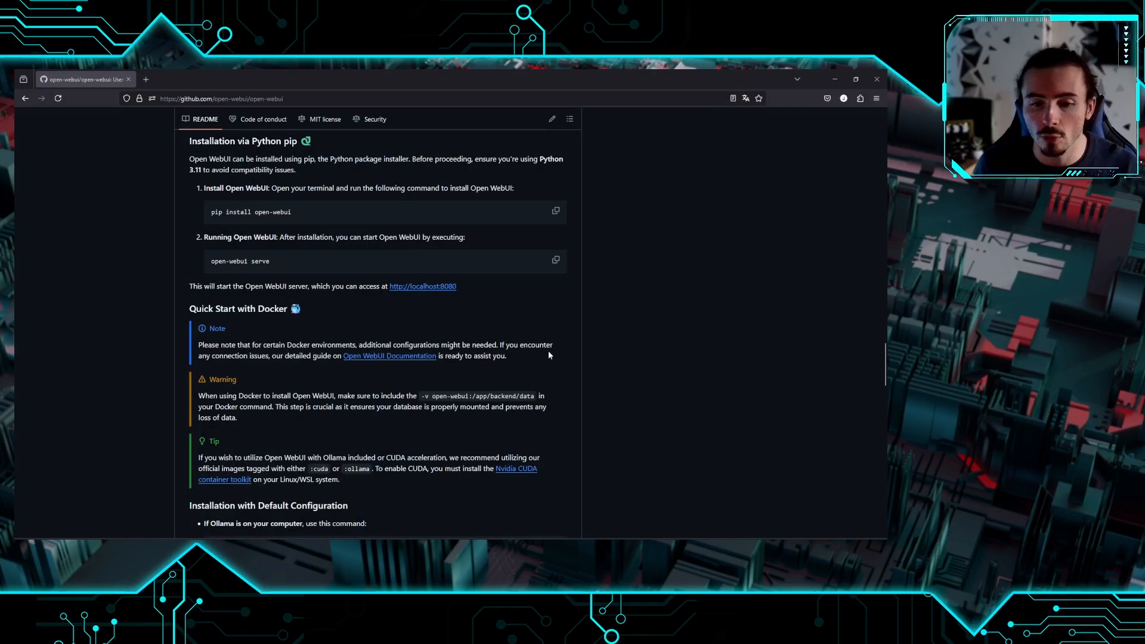
pyautogui.scroll(-3, 547, 357)
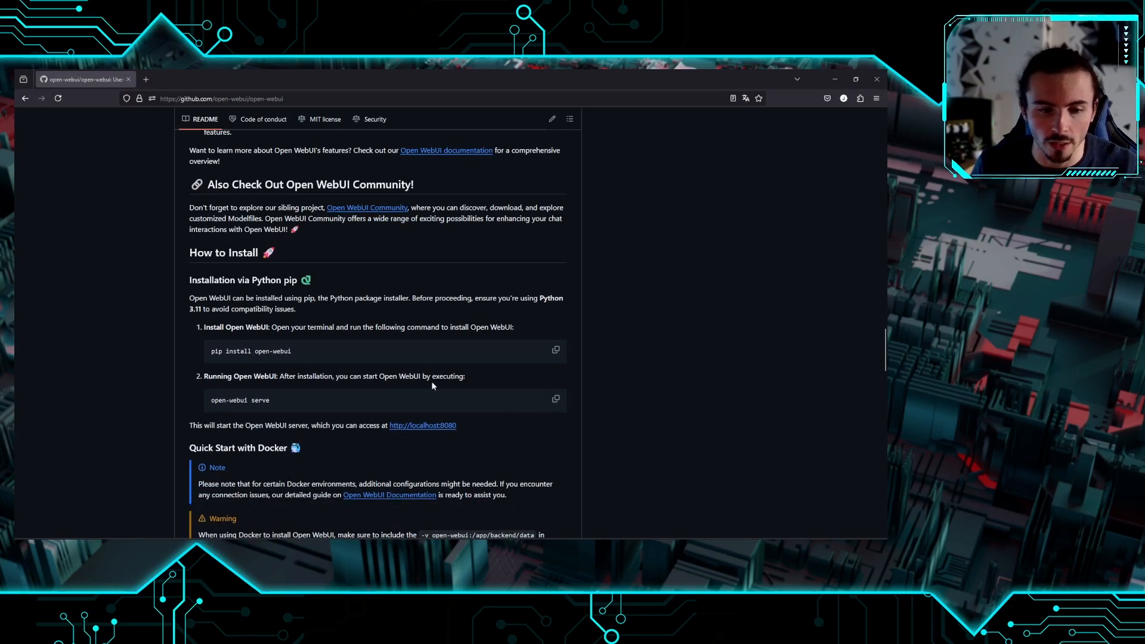
# Select the pip install command, then bring Command Prompt forward in the openwebui folder
pyautogui.moveTo(292, 351); pyautogui.dragTo(198, 353)
pyautogui.hotkey('alt', 'Tab')
pyautogui.moveTo(284, 177); pyautogui.dragTo(336, 140)
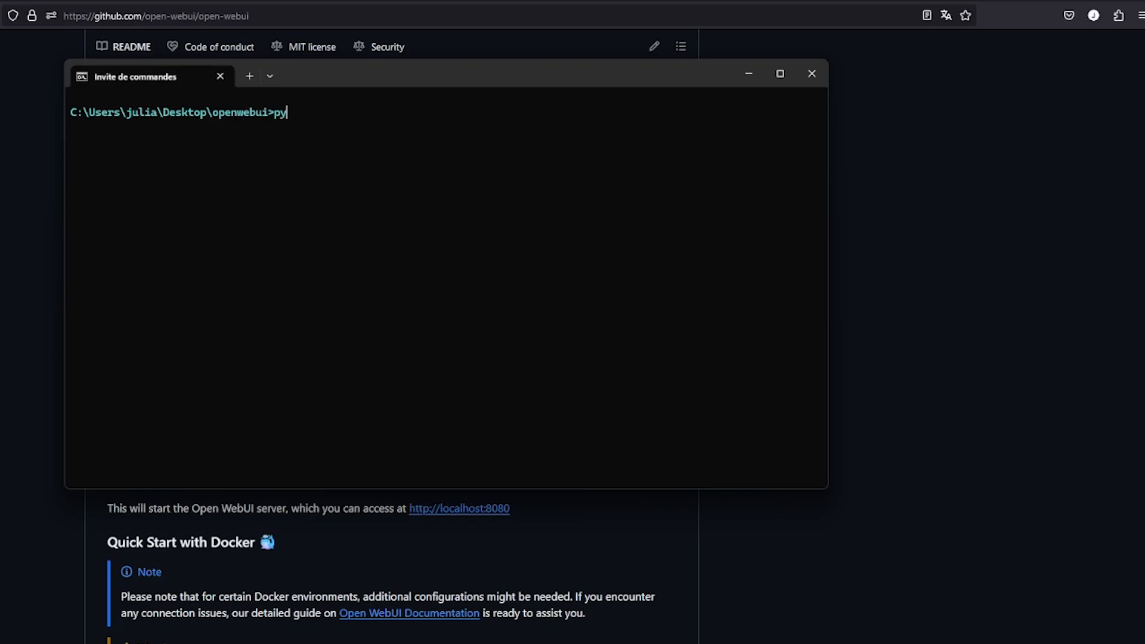
pyautogui.write('hton')
pyautogui.press('Return')
# Run python to confirm version 3.11.7, exit the interpreter, and return to the README
pyautogui.write('pyth')
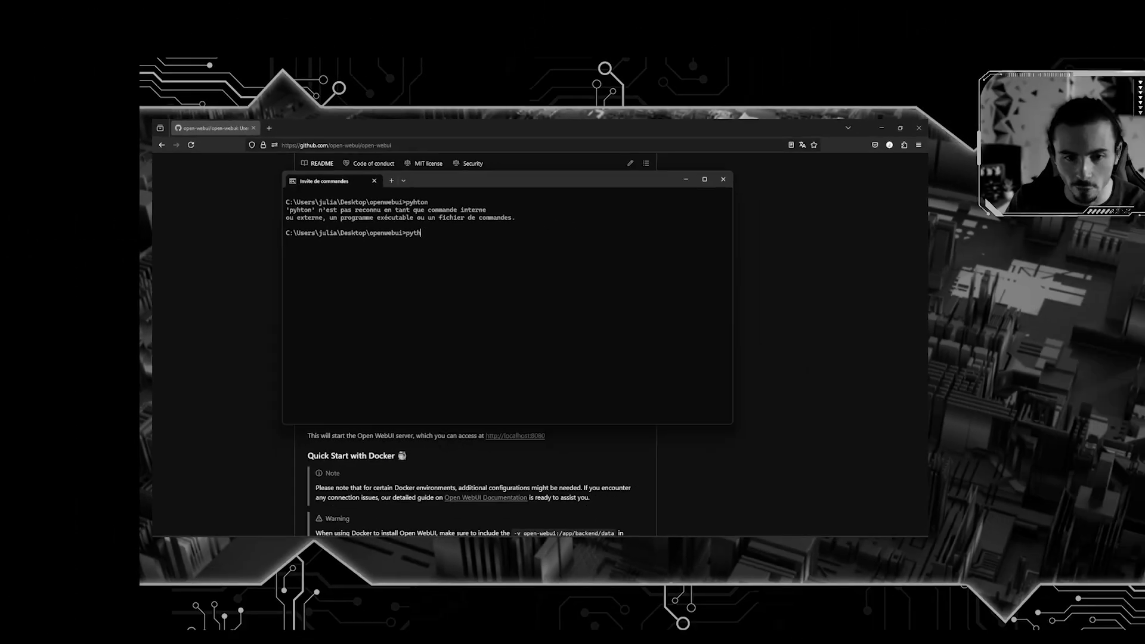
pyautogui.write('on')
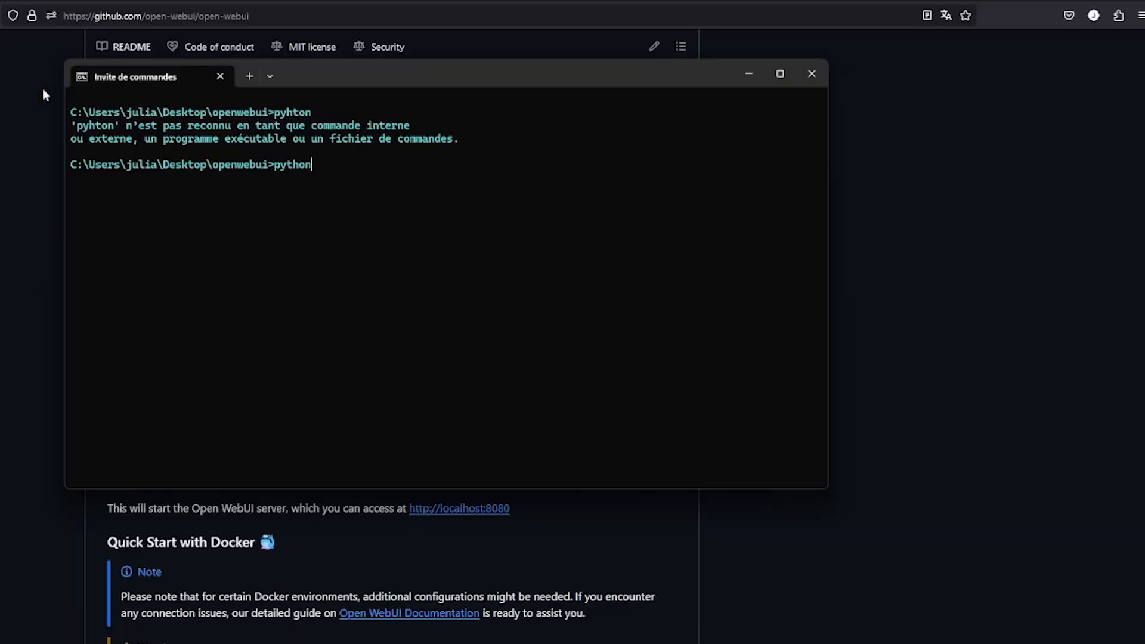
pyautogui.press('Return')
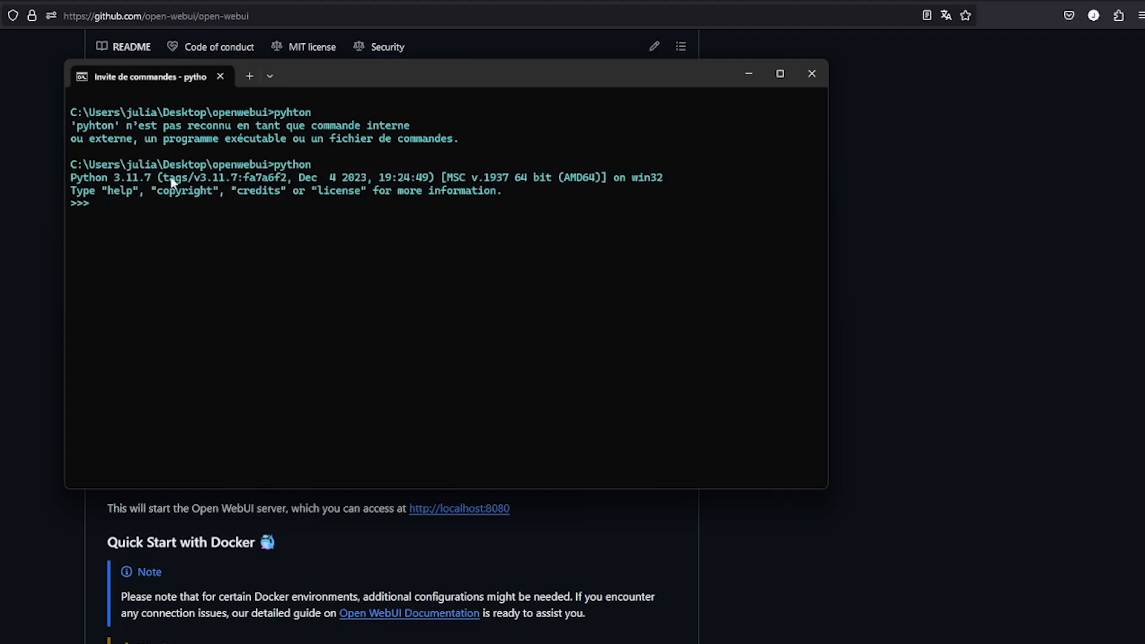
pyautogui.moveTo(74, 176); pyautogui.dragTo(464, 191)
pyautogui.click(529, 213)
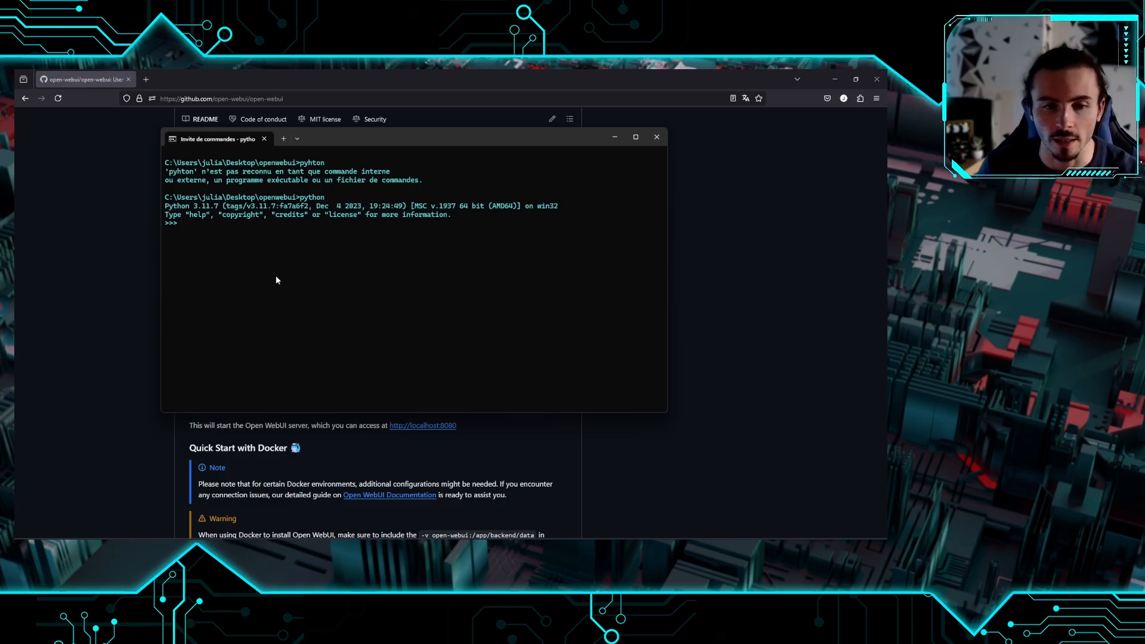
pyautogui.hotkey('ctrl', 'c')
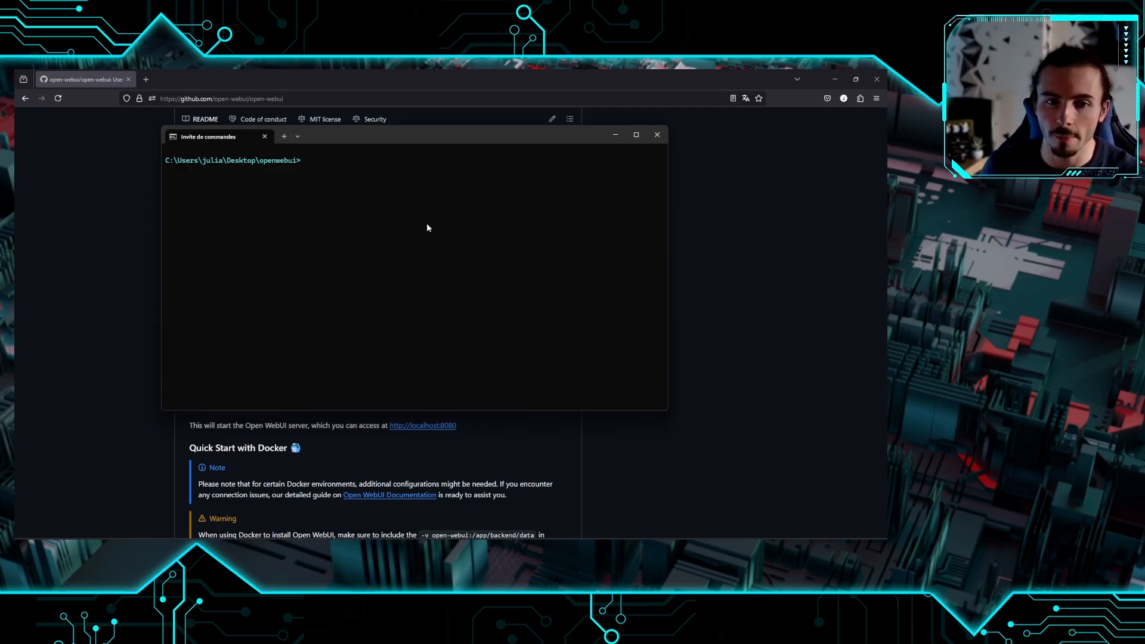
pyautogui.click(489, 120)
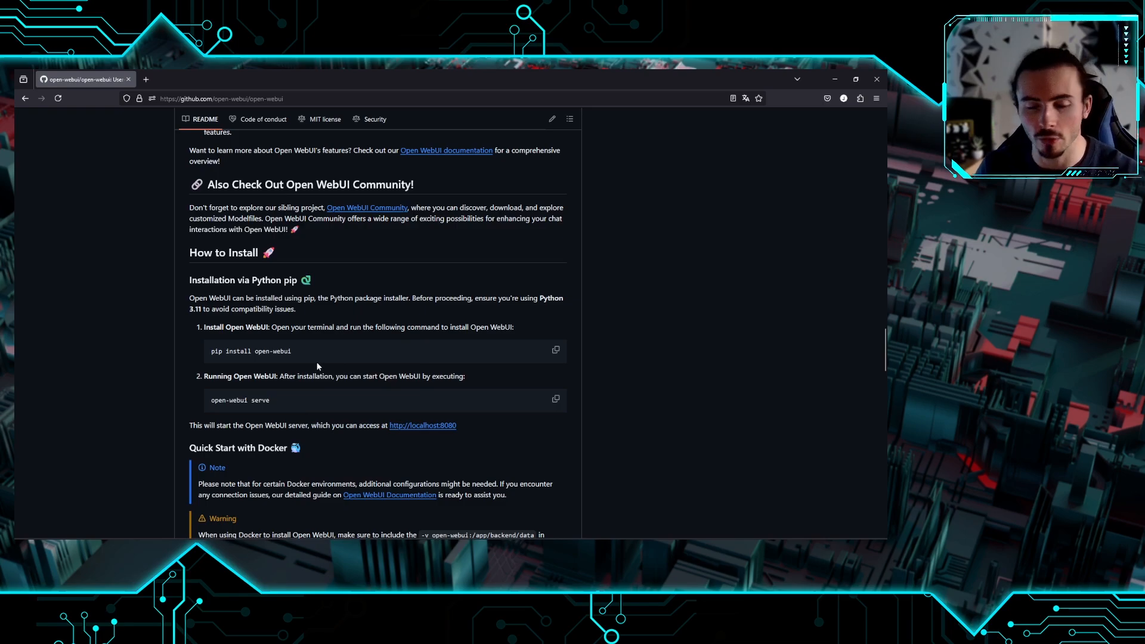
# Copy 'pip install open-webui' from the README, paste it at the prompt, then erase it
pyautogui.moveTo(292, 352); pyautogui.dragTo(208, 352)
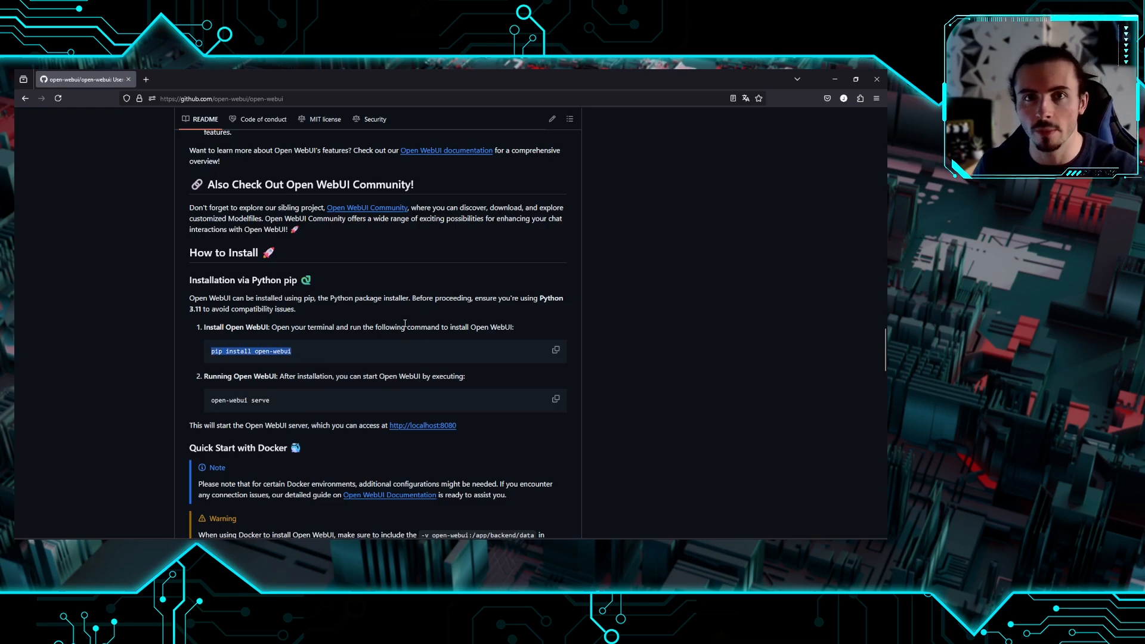
pyautogui.moveTo(316, 353); pyautogui.dragTo(211, 351)
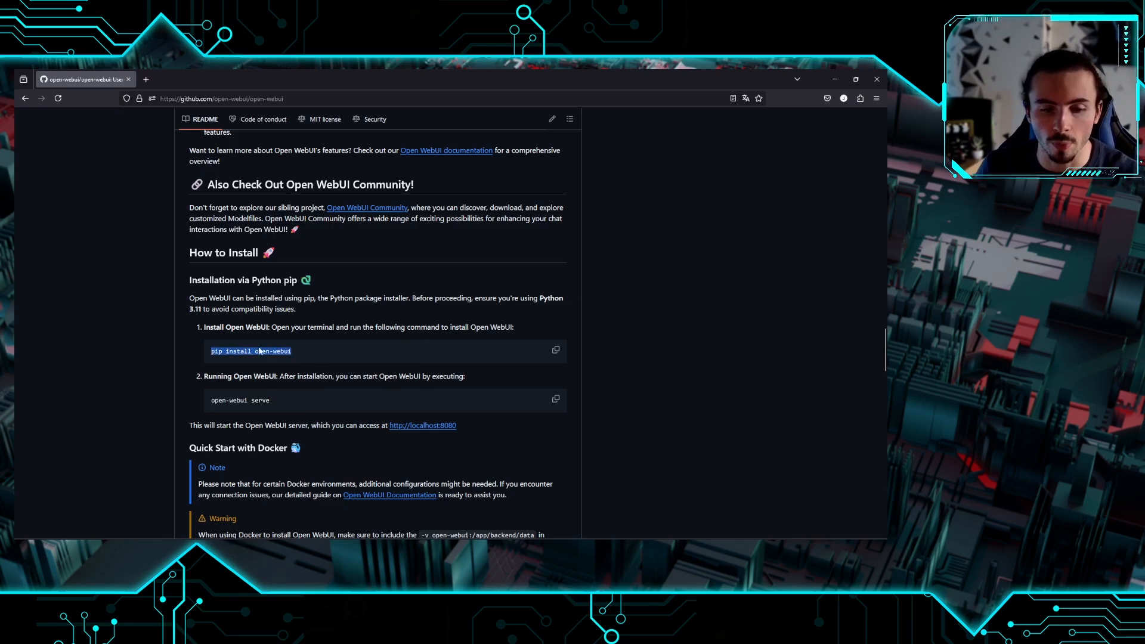
pyautogui.hotkey('alt', 'Tab')
pyautogui.hotkey('ctrl', 'v')
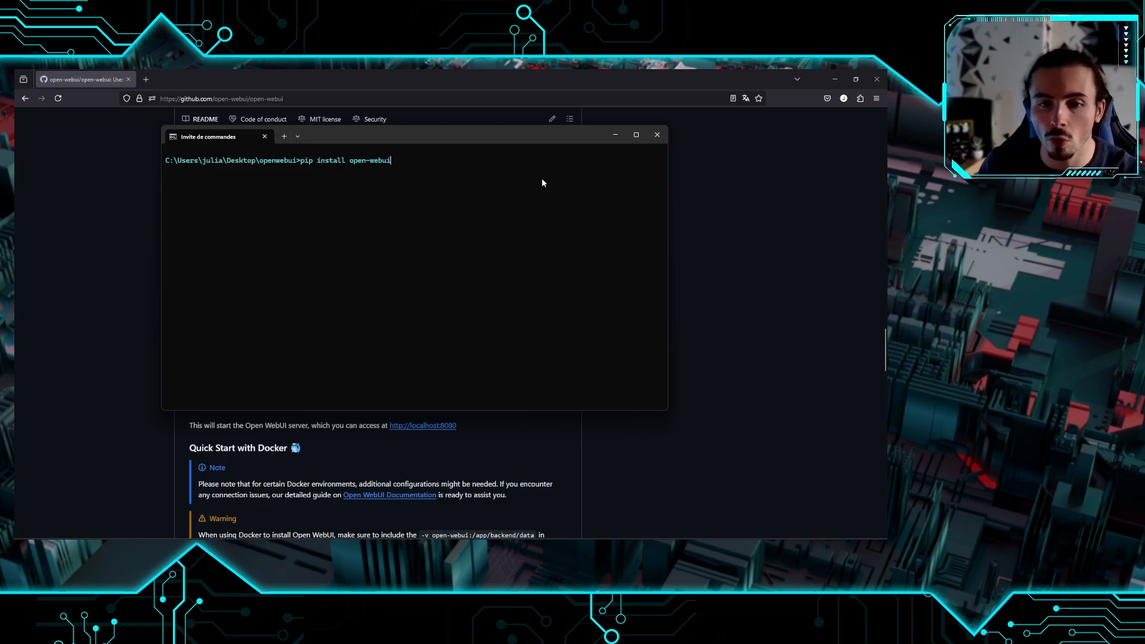
pyautogui.press('BackSpace')
pyautogui.press('BackSpace')
pyautogui.press('BackSpace')
pyautogui.press('BackSpace')
pyautogui.press('BackSpace')
pyautogui.press('BackSpace')
pyautogui.press('BackSpace')
pyautogui.press('BackSpace')
pyautogui.press('BackSpace')
pyautogui.press('BackSpace')
pyautogui.press('BackSpace')
pyautogui.press('BackSpace')
pyautogui.press('BackSpace')
pyautogui.press('BackSpace')
pyautogui.press('BackSpace')
pyautogui.press('BackSpace')
pyautogui.press('BackSpace')
pyautogui.press('BackSpace')
pyautogui.press('BackSpace')
pyautogui.press('BackSpace')
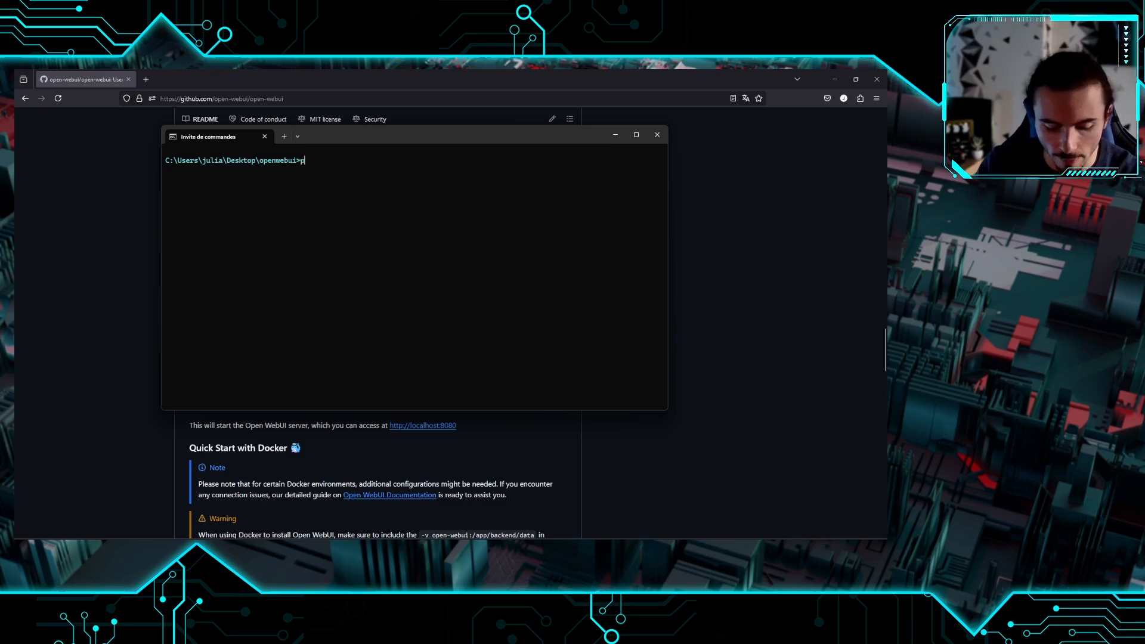
# Create the .env virtual environment with 'python -m venv' and confirm the folder appeared
pyautogui.write('python -m venv .env')
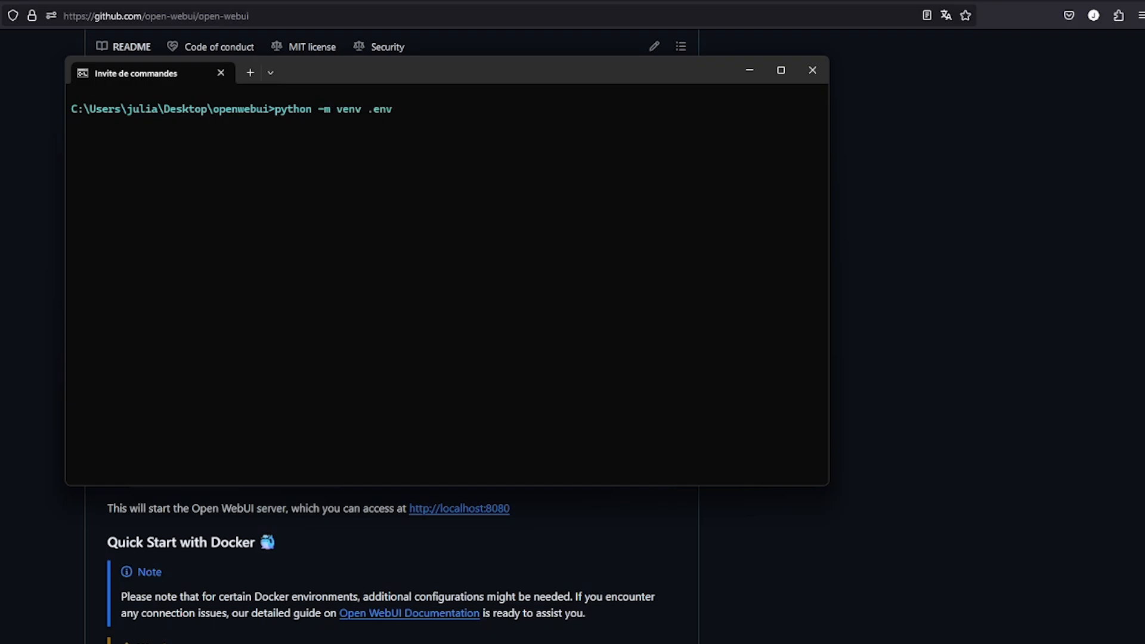
pyautogui.press('Return')
pyautogui.moveTo(693, 221); pyautogui.dragTo(522, 107)
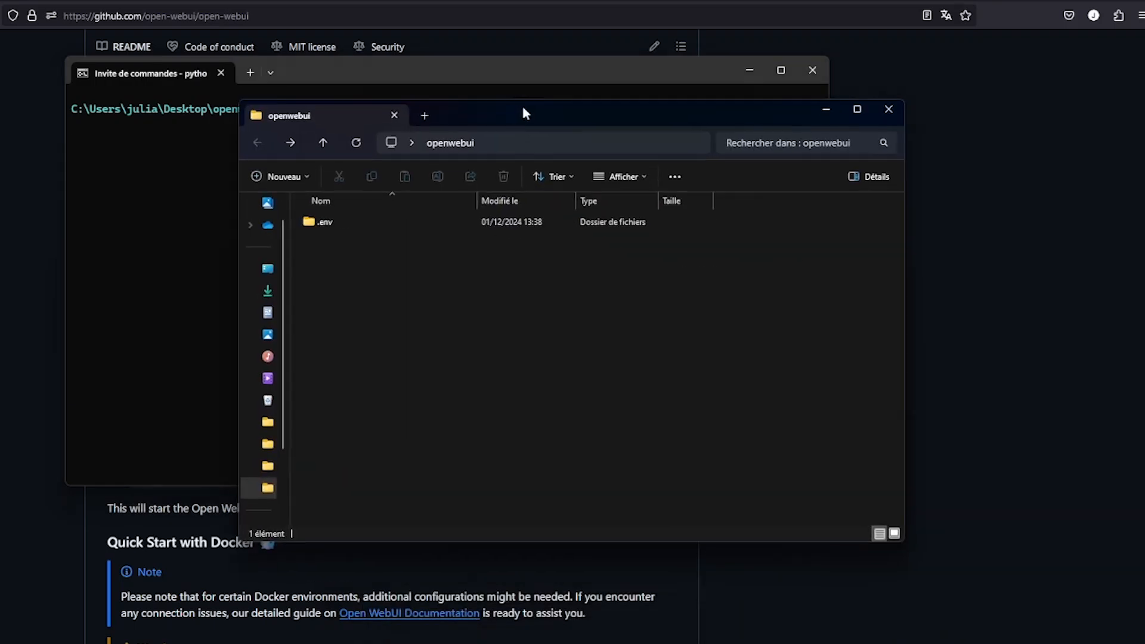
pyautogui.click(192, 205)
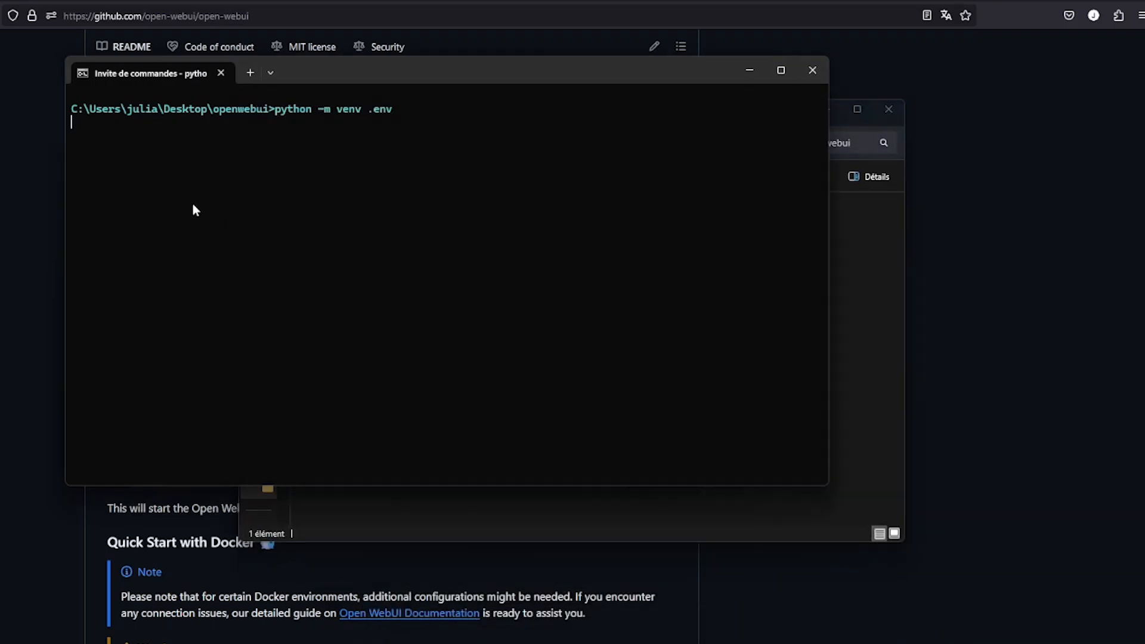
pyautogui.click(518, 507)
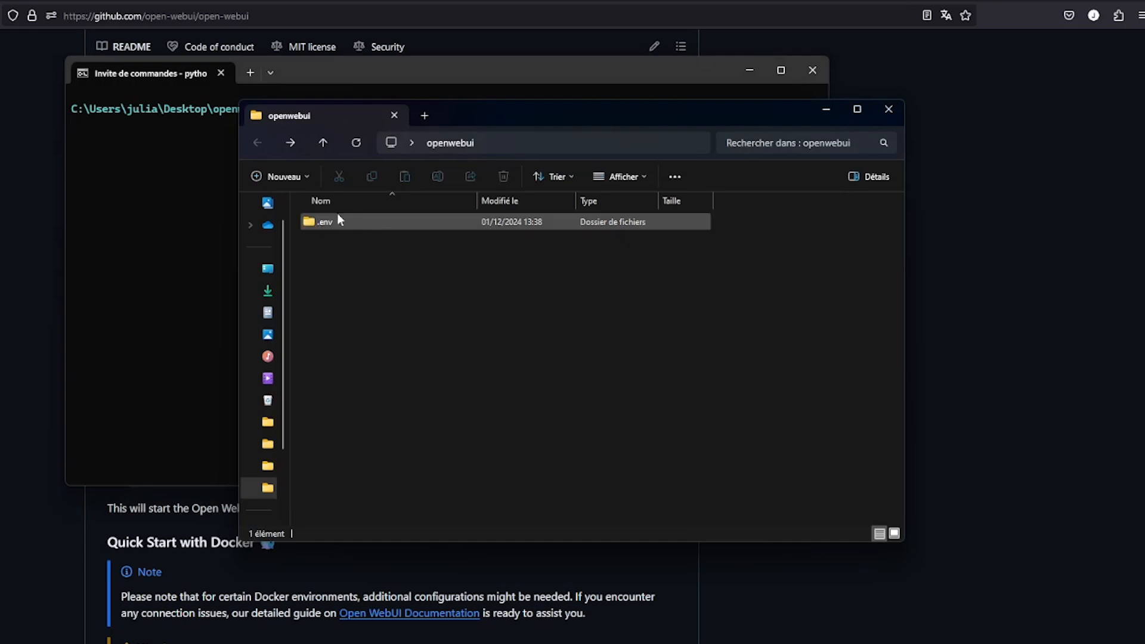
pyautogui.hotkey('alt', 'Tab')
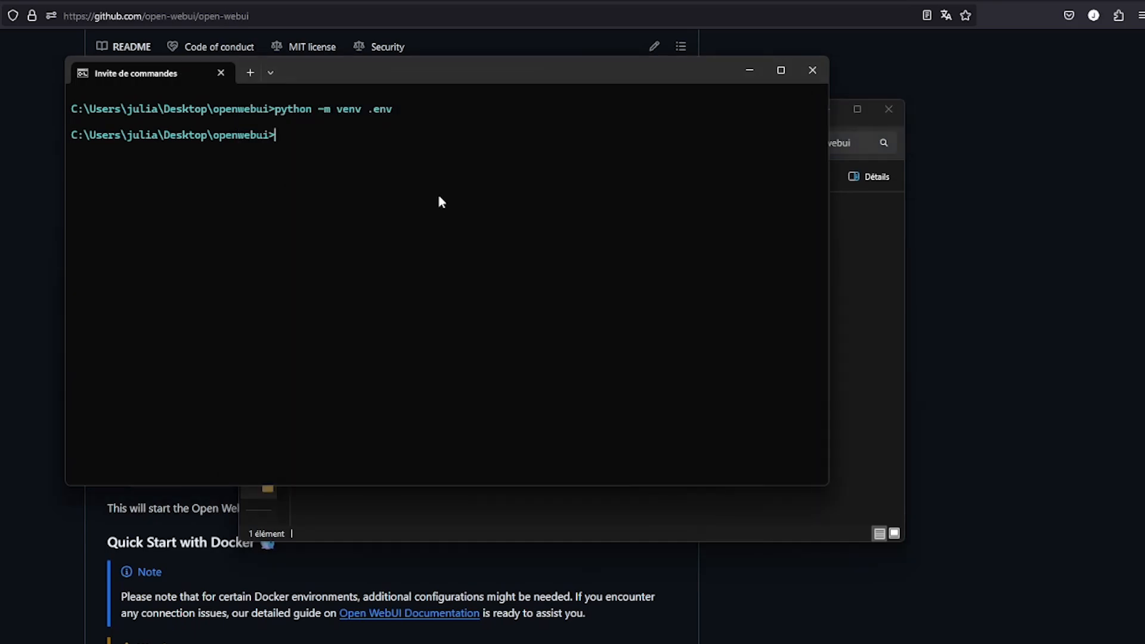
pyautogui.click(843, 238)
pyautogui.moveTo(601, 302); pyautogui.dragTo(381, 276)
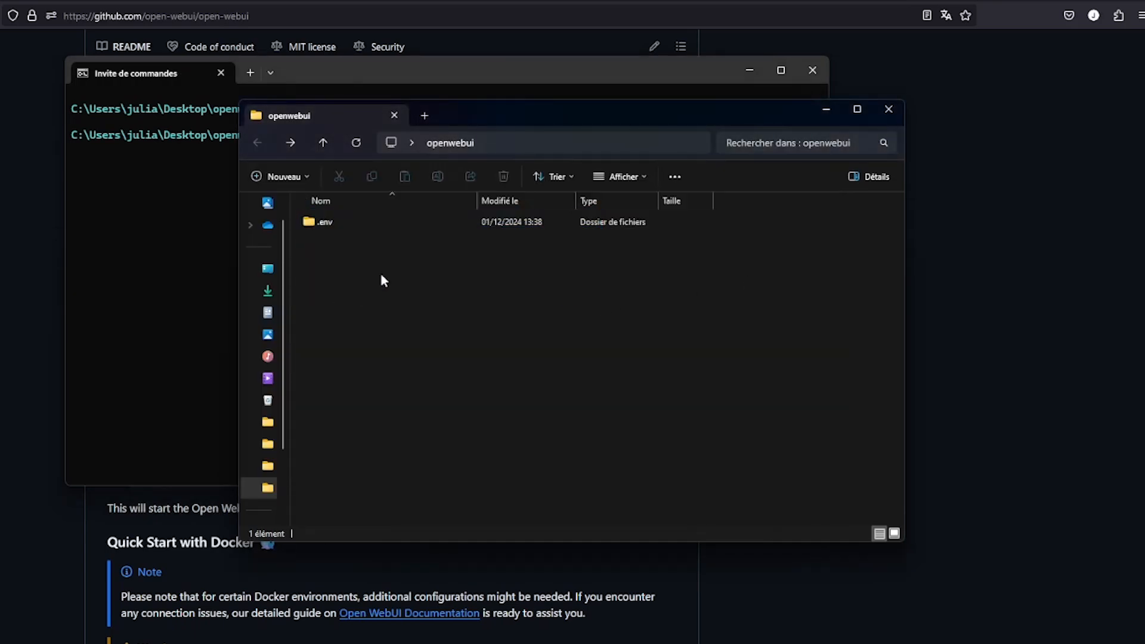
pyautogui.click(158, 195)
# Change directory into .env/Scripts, checking the folder path in File Explorer
pyautogui.write('c')
pyautogui.write('d')
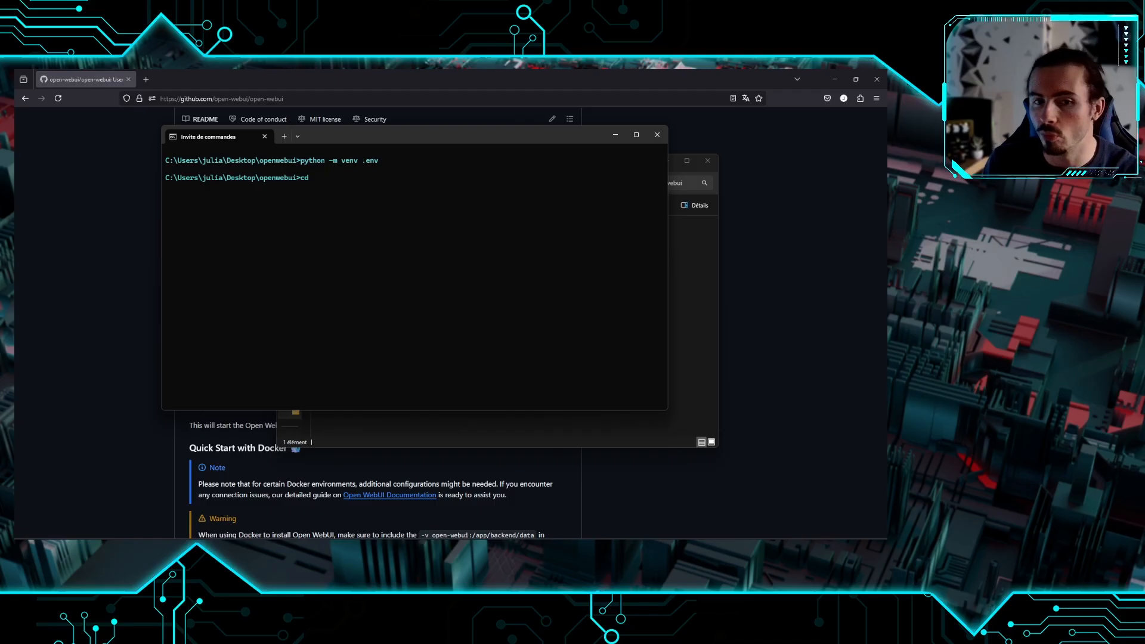
pyautogui.write(' .')
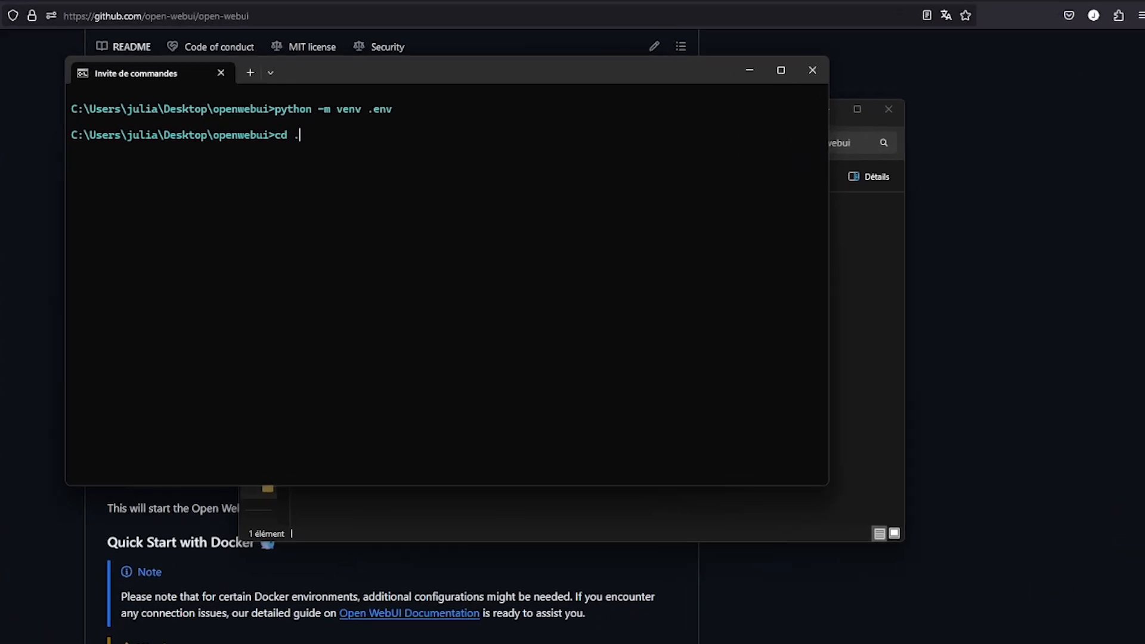
pyautogui.write('env/scripts')
pyautogui.click(868, 284)
pyautogui.doubleClick(470, 227)
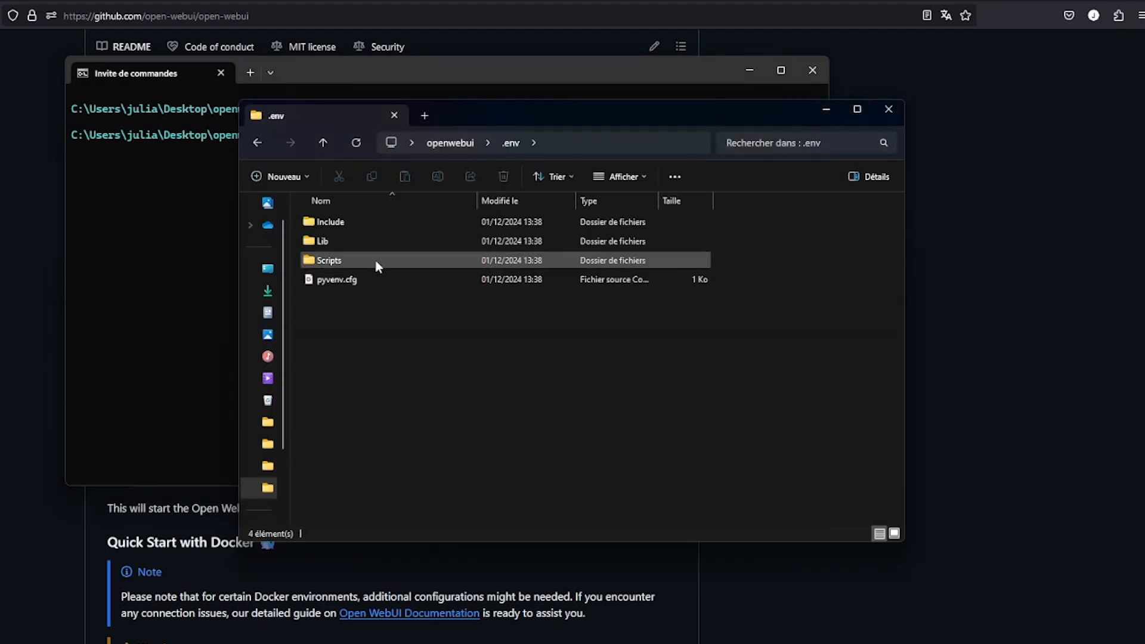
pyautogui.doubleClick(329, 262)
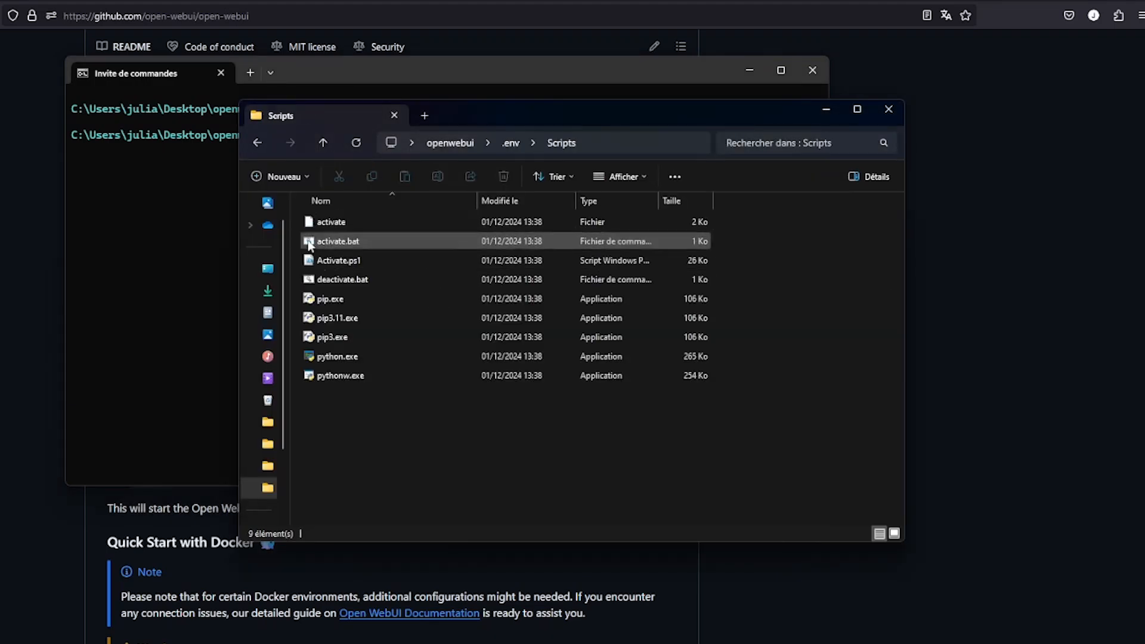
pyautogui.click(188, 200)
pyautogui.press('Return')
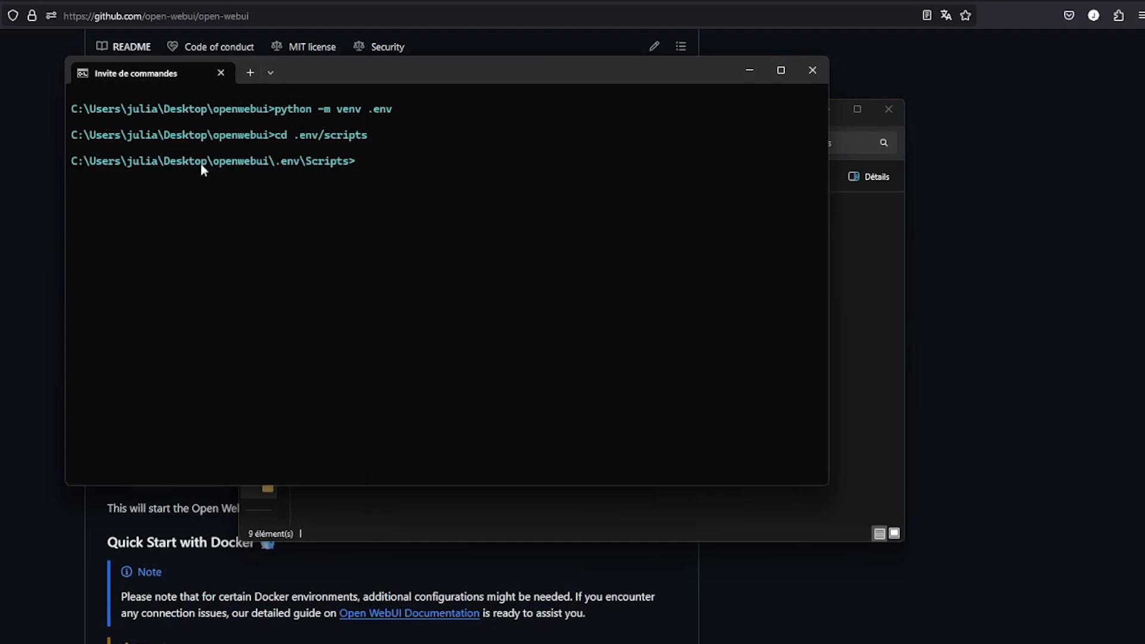
pyautogui.moveTo(80, 164); pyautogui.dragTo(342, 167)
pyautogui.click(455, 184)
# Run activate to enable (.env), then cd back up to the openwebui folder
pyautogui.write('activate')
pyautogui.press('Return')
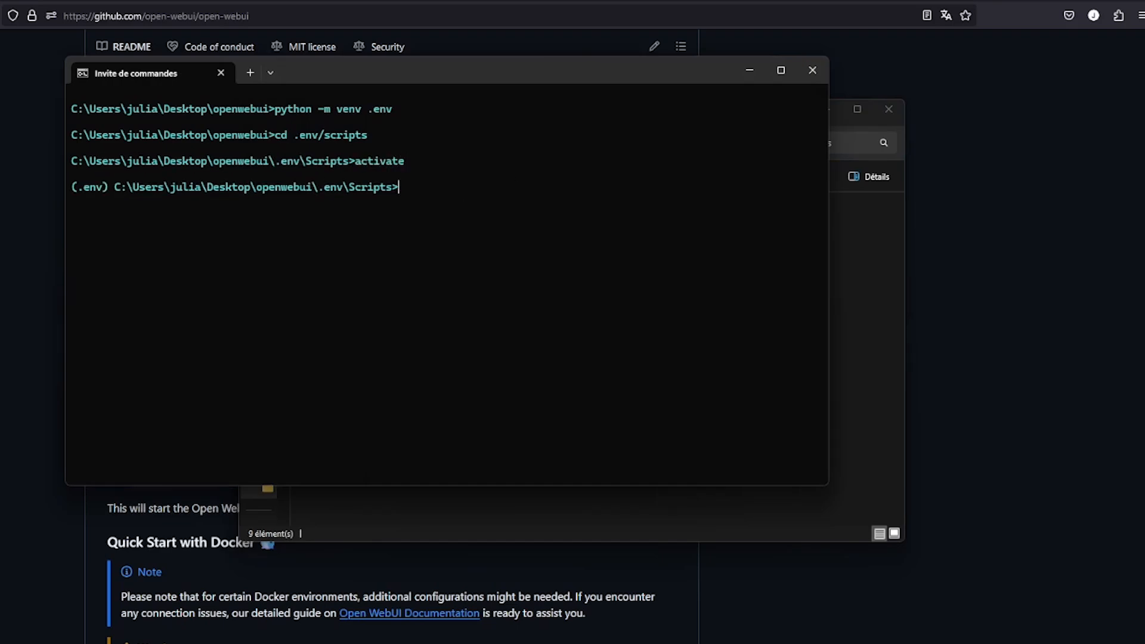
pyautogui.moveTo(69, 187); pyautogui.dragTo(111, 191)
pyautogui.click(120, 195)
pyautogui.write('cd ../..')
pyautogui.press('Return')
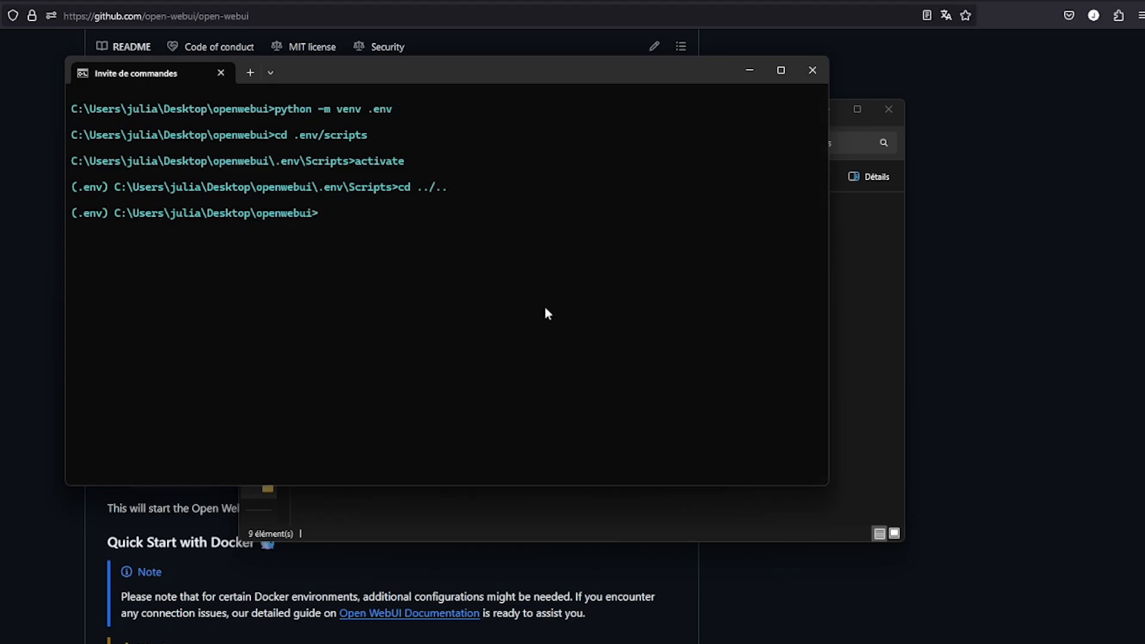
pyautogui.hotkey('alt', 'Tab')
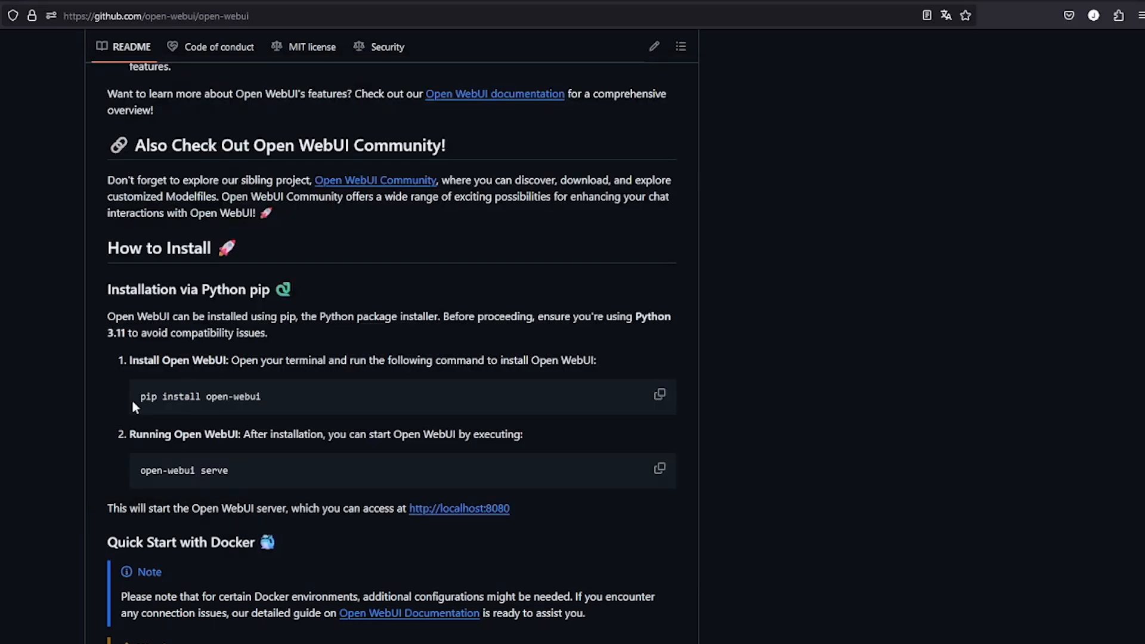
# Paste 'pip install open-webui' into Command Prompt and run the installation
pyautogui.click(659, 396)
pyautogui.hotkey('alt', 'Tab')
pyautogui.hotkey('alt', 'Tab')
pyautogui.hotkey('ctrl', 'v')
pyautogui.press('Return')
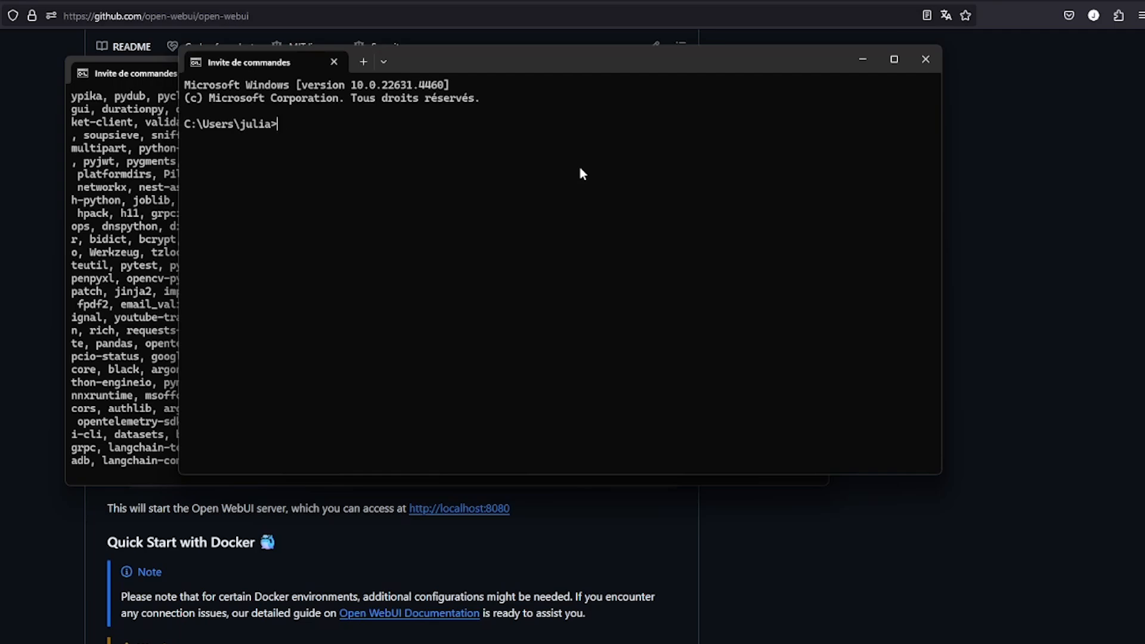
# Start the Ollama server with 'ollama serve' and minimize its window
pyautogui.write('ollama serve')
pyautogui.press('Return')
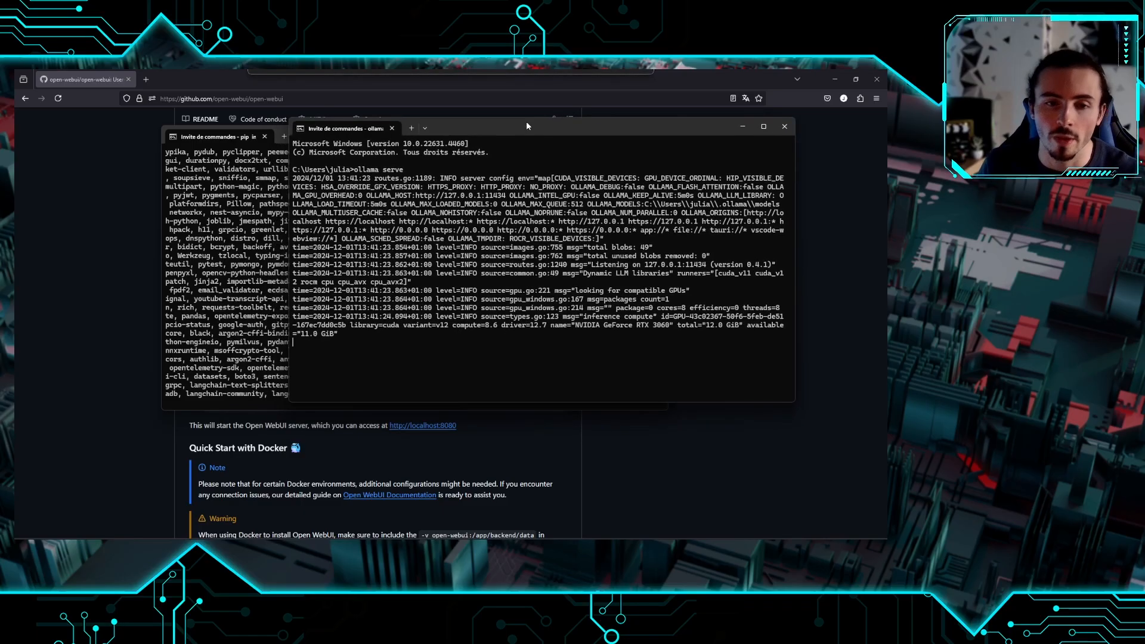
pyautogui.moveTo(532, 124); pyautogui.dragTo(533, 125)
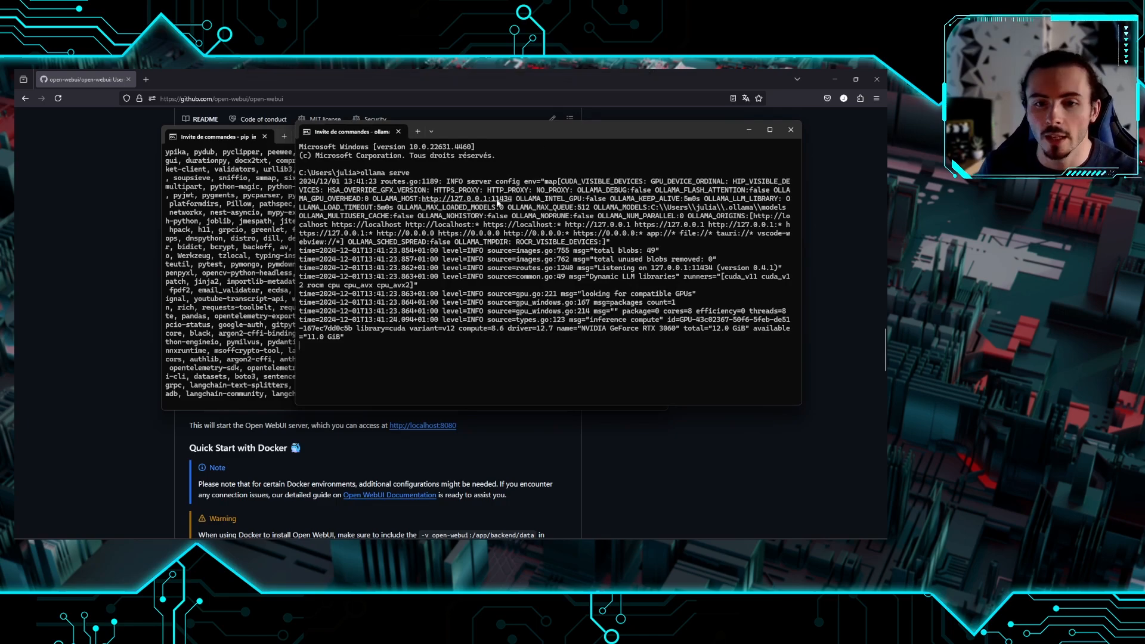
pyautogui.click(750, 131)
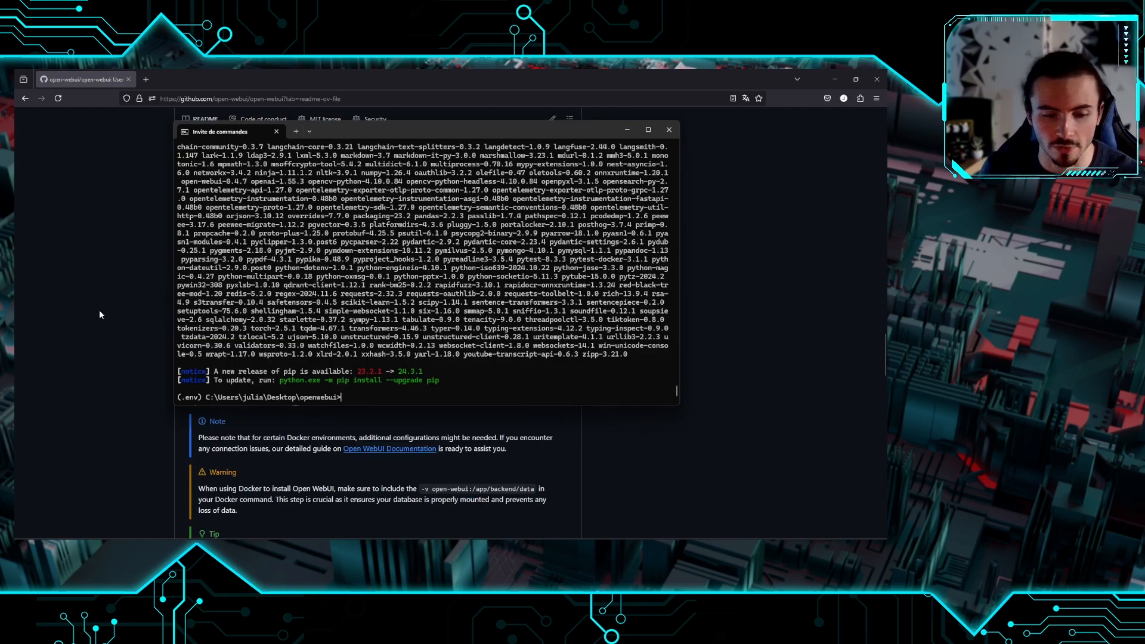
# Copy 'open-webui serve' from the README and run it in the install window
pyautogui.click(100, 313)
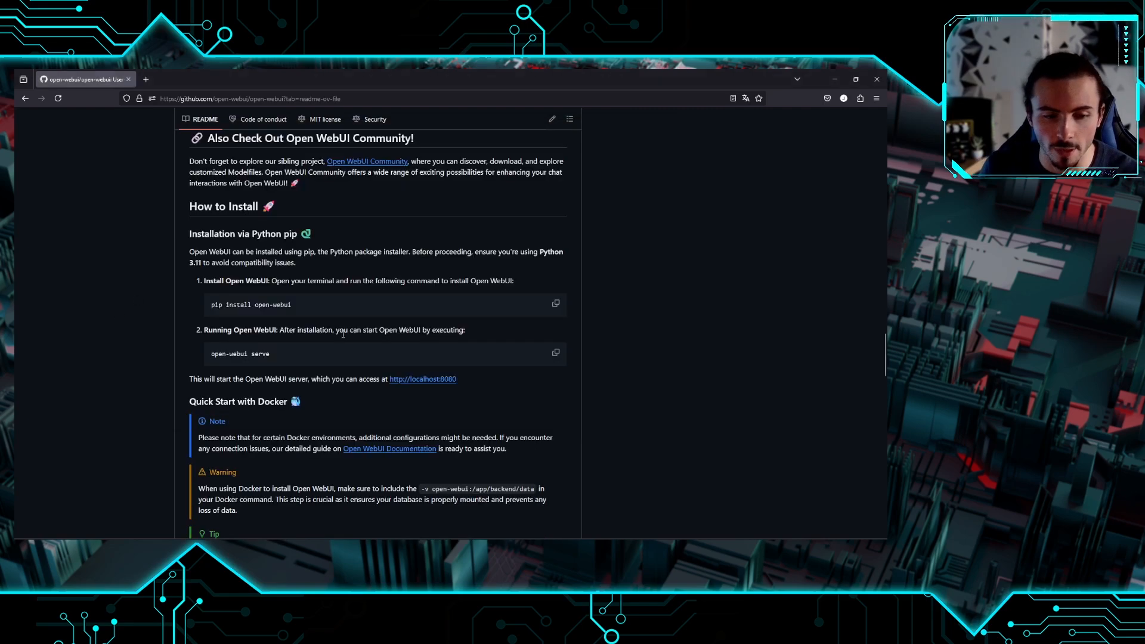
pyautogui.click(555, 353)
pyautogui.hotkey('alt', 'Tab')
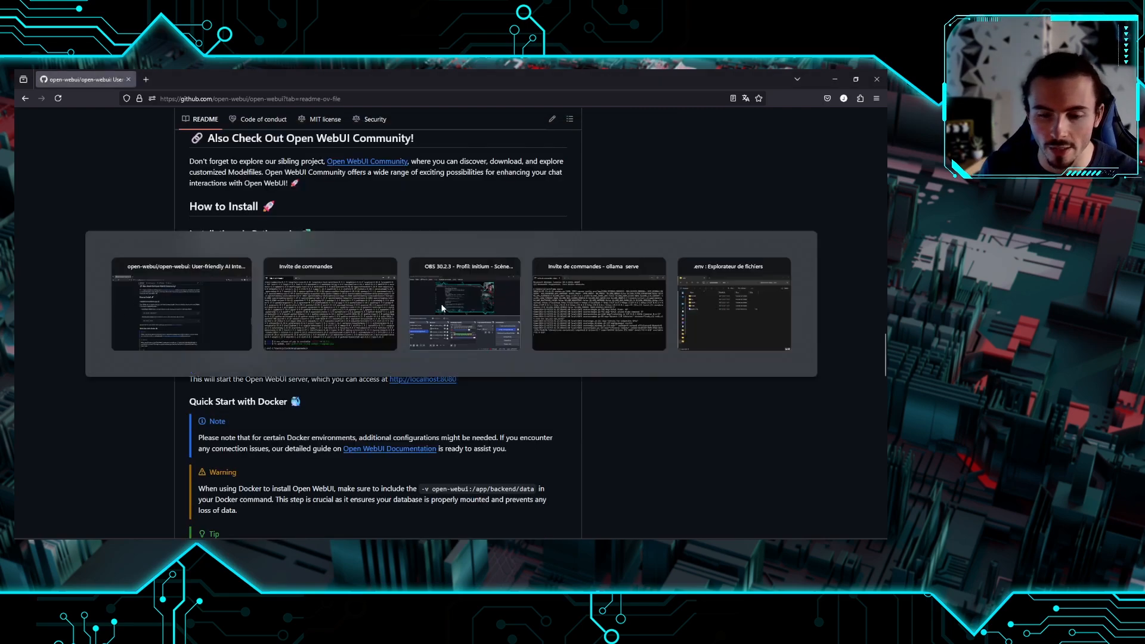
pyautogui.hotkey('ctrl', 'v')
pyautogui.press('Return')
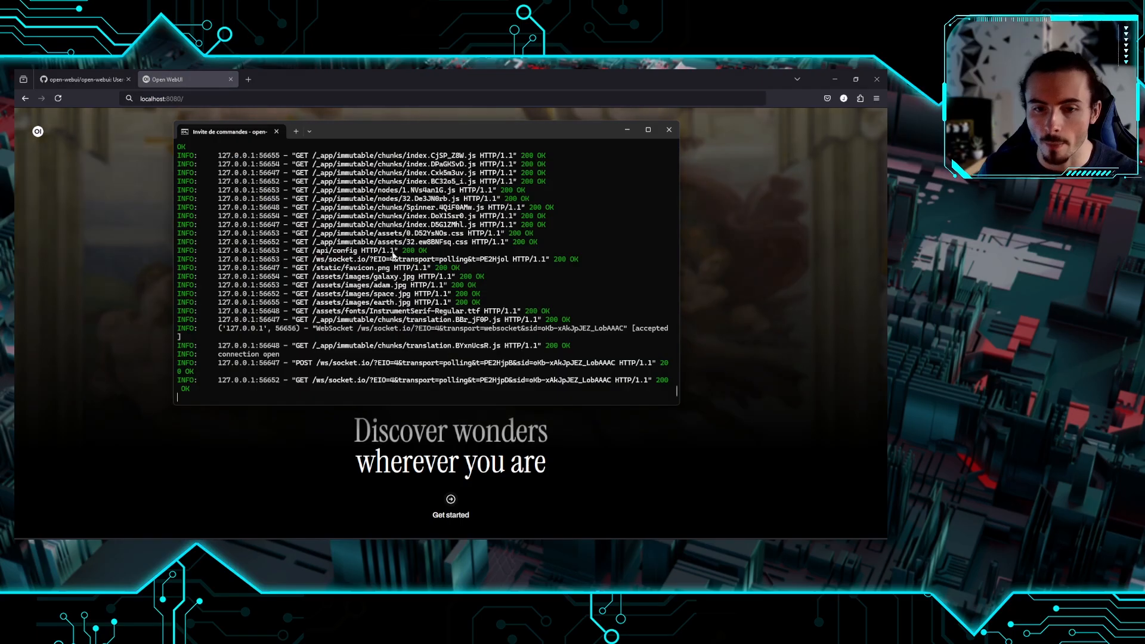
# Reveal Open WebUI at localhost:8080 and begin creating the admin account
pyautogui.click(227, 95)
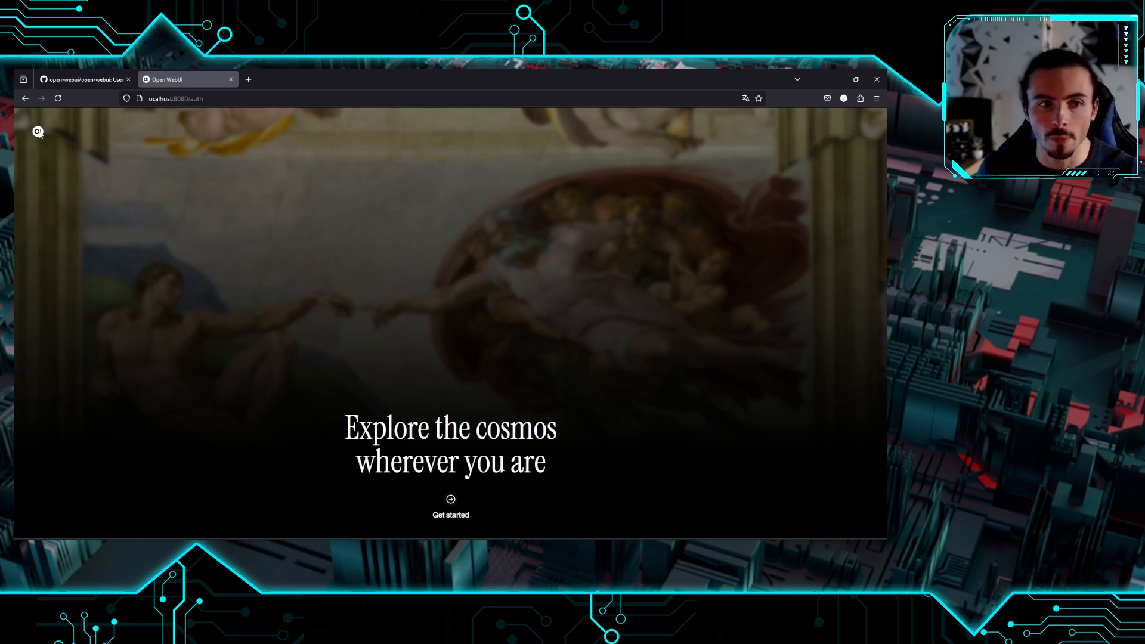
pyautogui.click(452, 503)
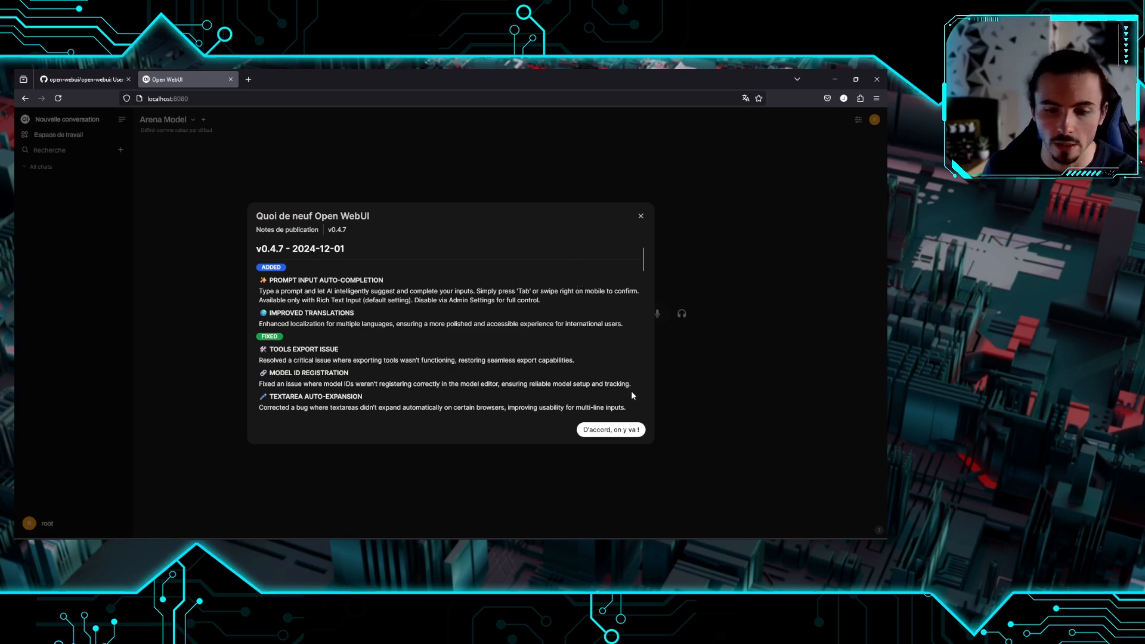
# Dismiss the v0.4.7 release notes, browse the model list, and check the Ollama server log
pyautogui.click(629, 429)
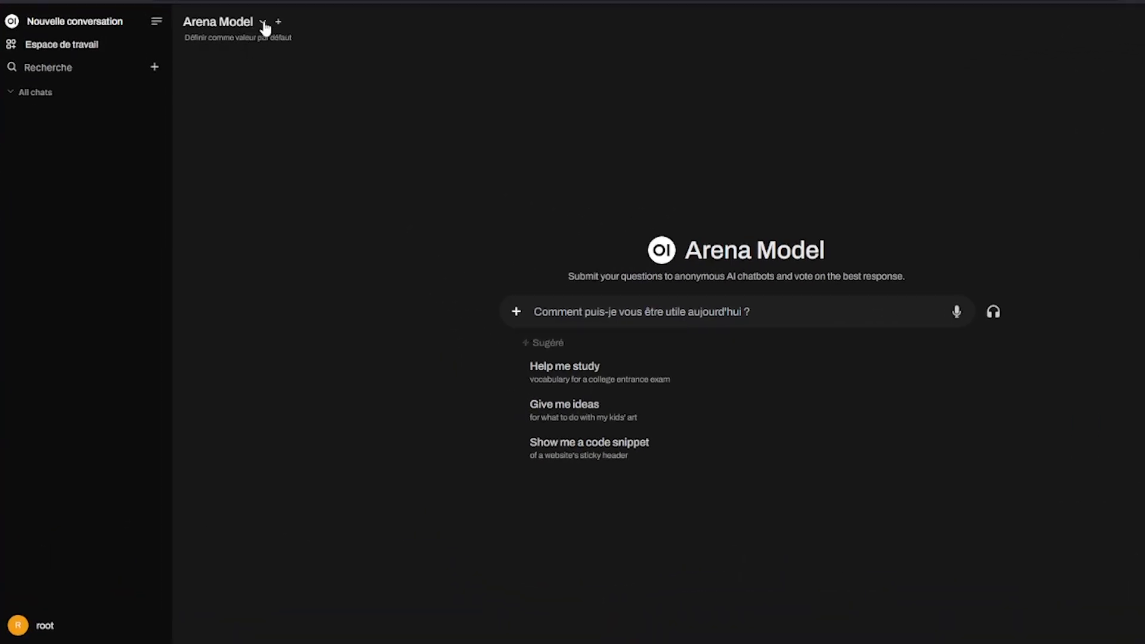
pyautogui.click(193, 120)
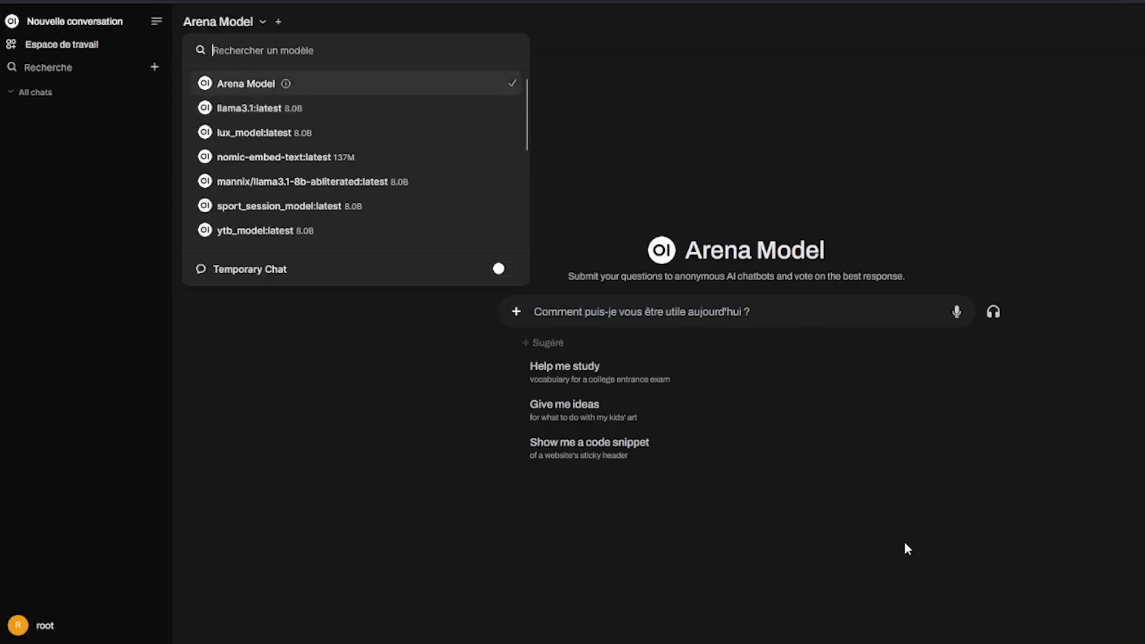
pyautogui.moveTo(600, 545)
pyautogui.click(626, 517)
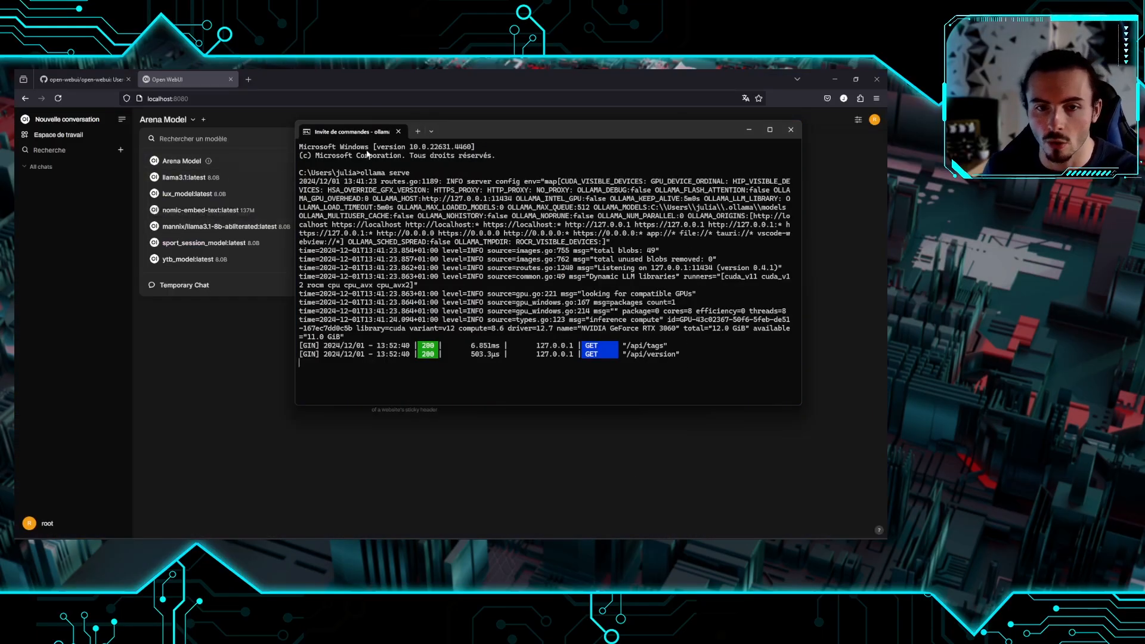
pyautogui.click(750, 130)
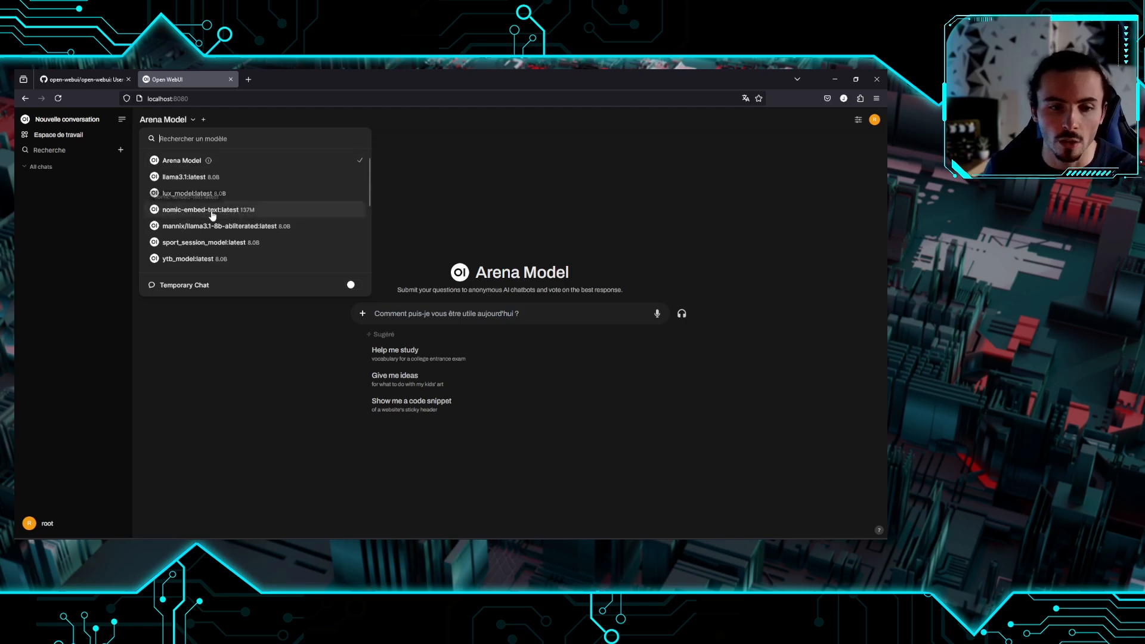
pyautogui.scroll(-2, 253, 235)
pyautogui.scroll(2, 250, 239)
# Close the model list and glance at the file attachment options
pyautogui.click(352, 316)
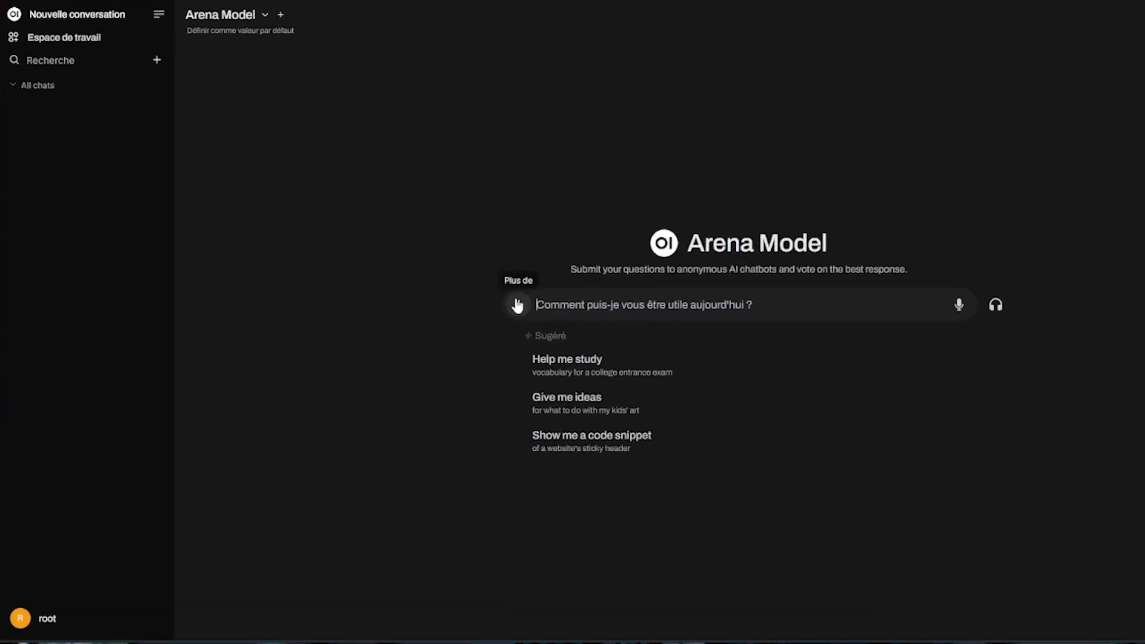
pyautogui.click(517, 305)
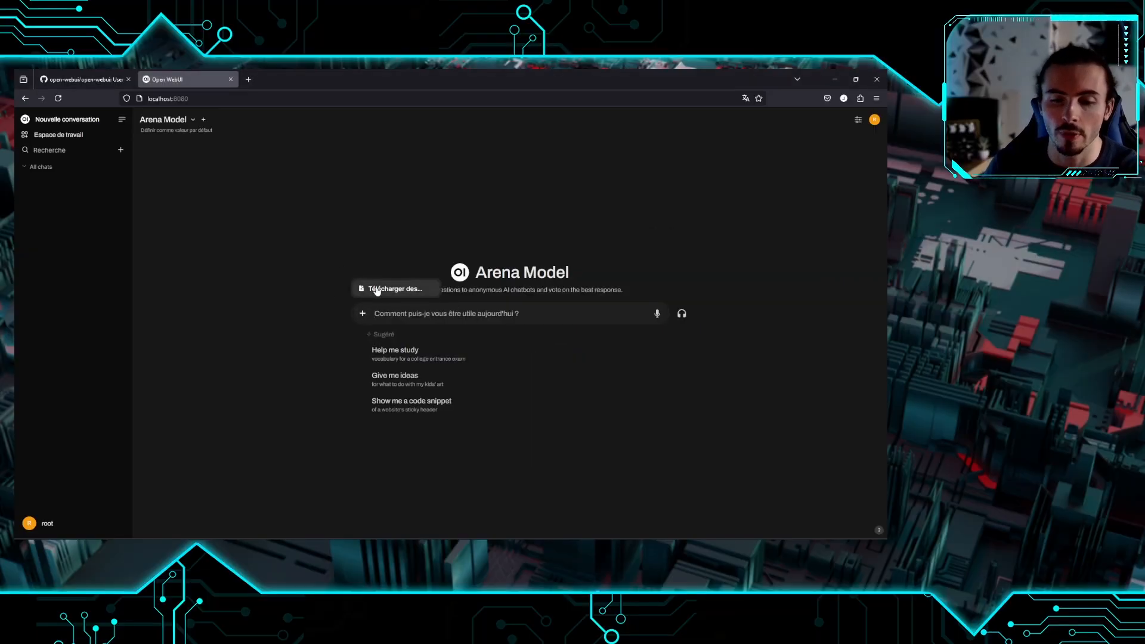
pyautogui.click(460, 217)
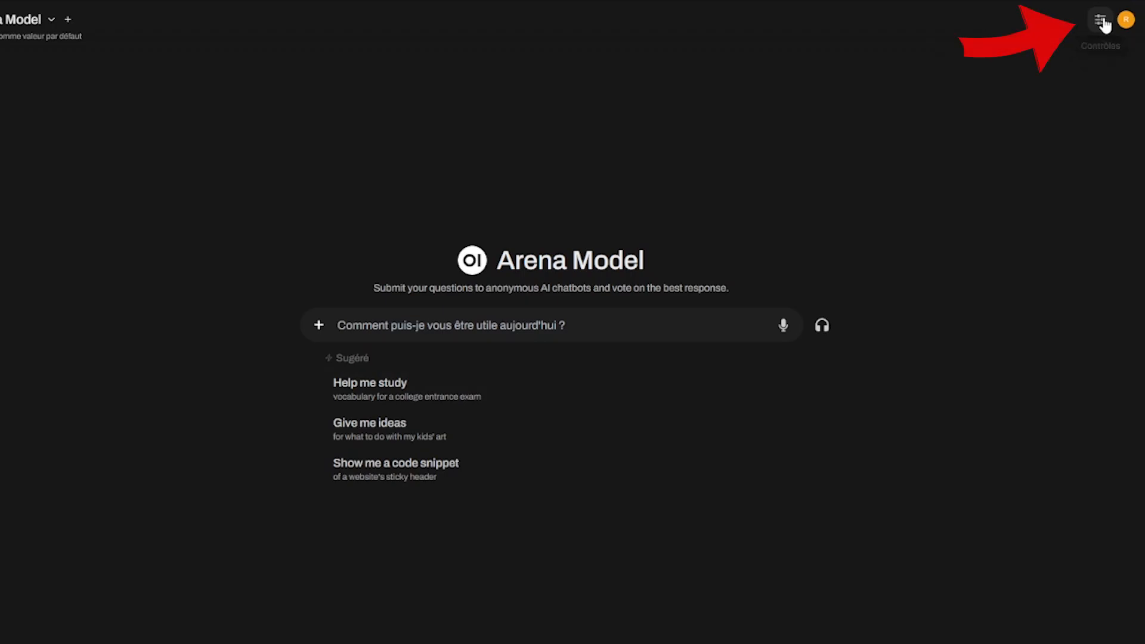
# In chat controls, toggle Vannes, system prompt and advanced parameters; set Temperature to 0.8, then default
pyautogui.click(1080, 29)
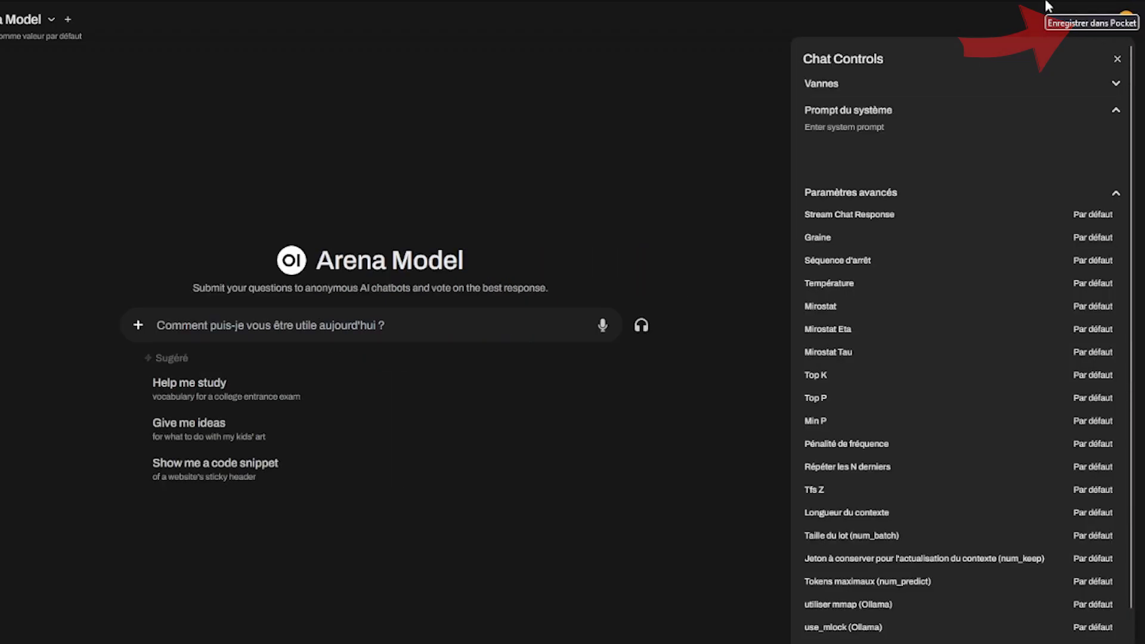
pyautogui.moveTo(888, 212)
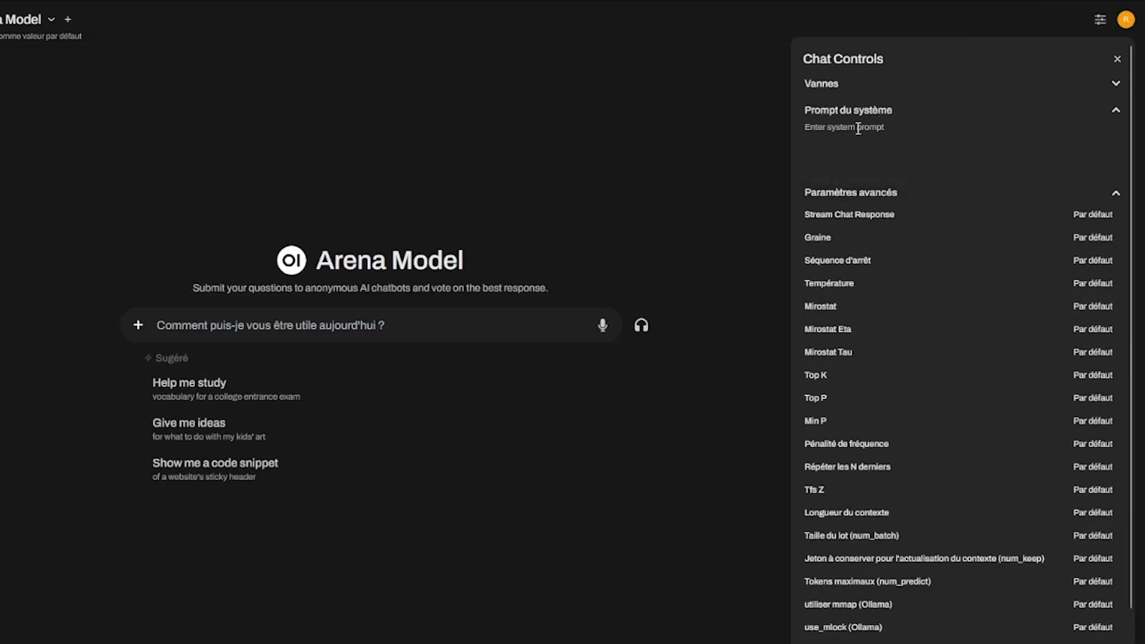
pyautogui.click(961, 90)
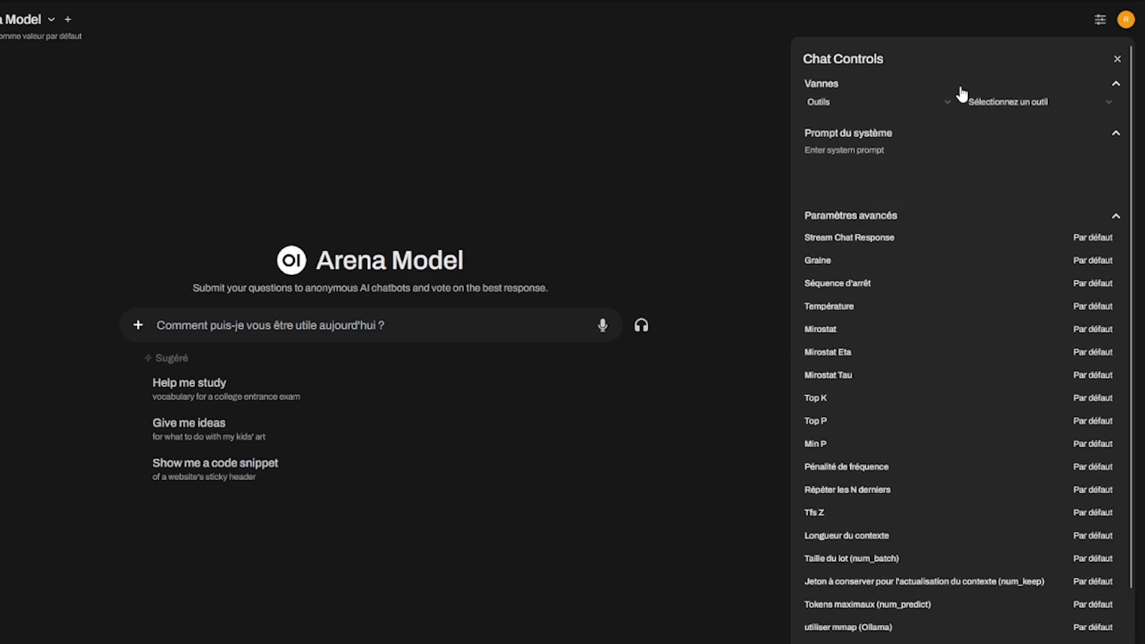
pyautogui.click(1013, 85)
pyautogui.click(913, 128)
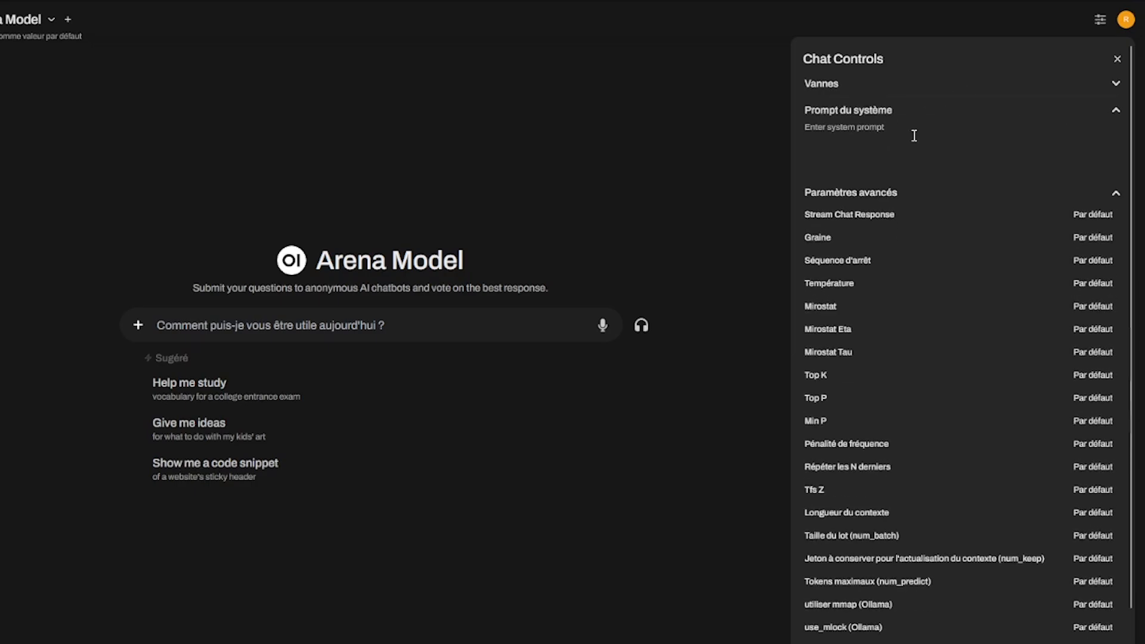
pyautogui.click(894, 194)
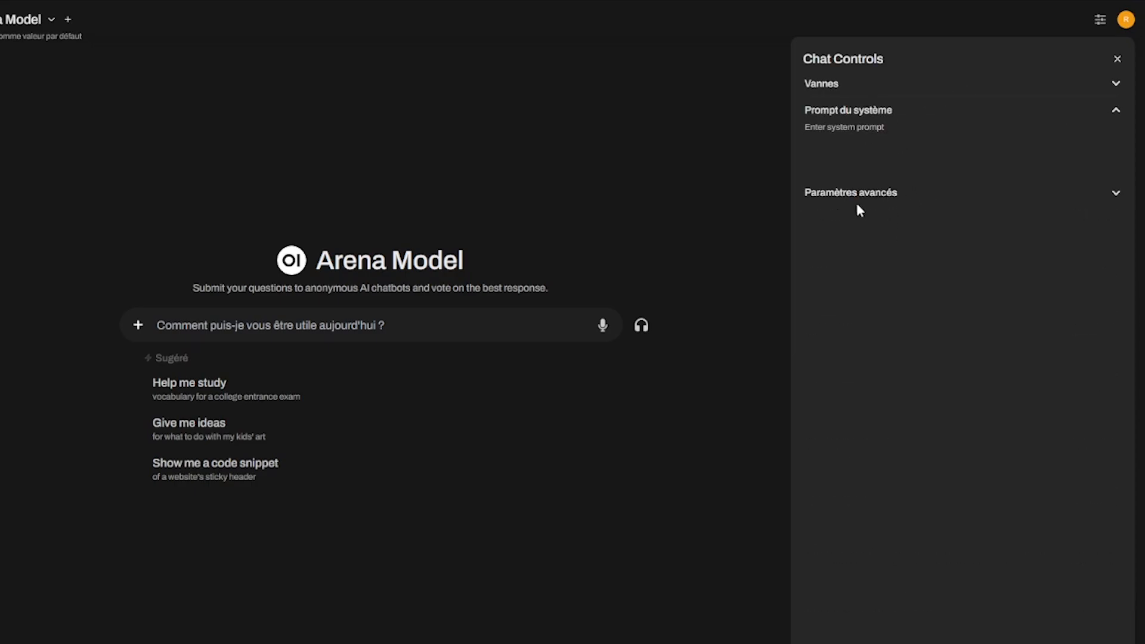
pyautogui.click(931, 201)
pyautogui.scroll(-1, 945, 212)
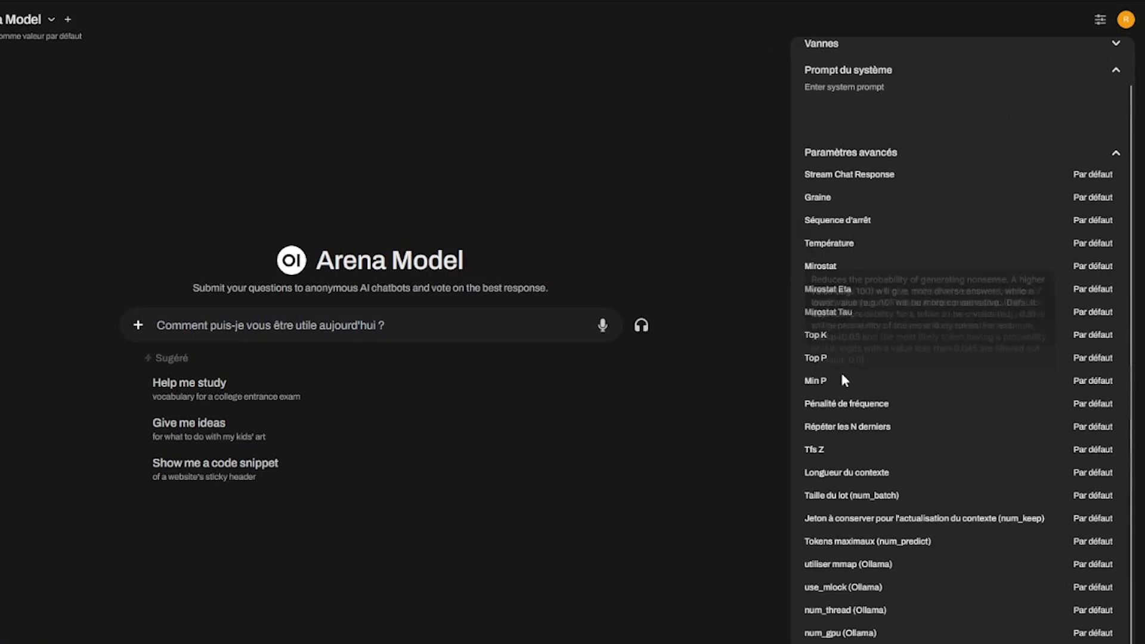
pyautogui.scroll(2, 957, 216)
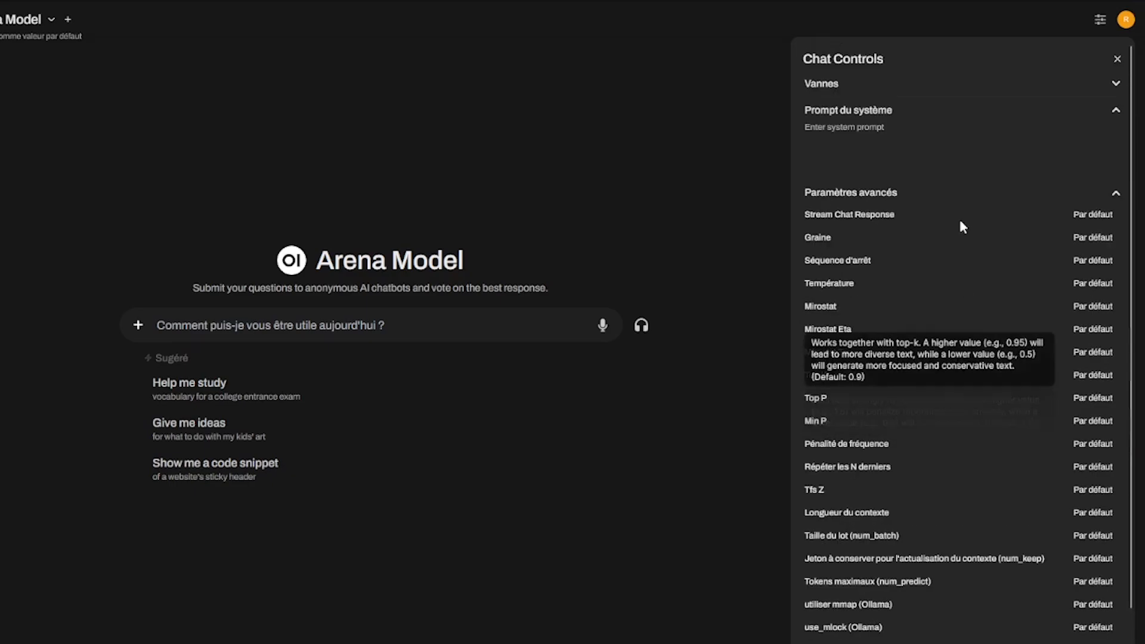
pyautogui.click(1092, 284)
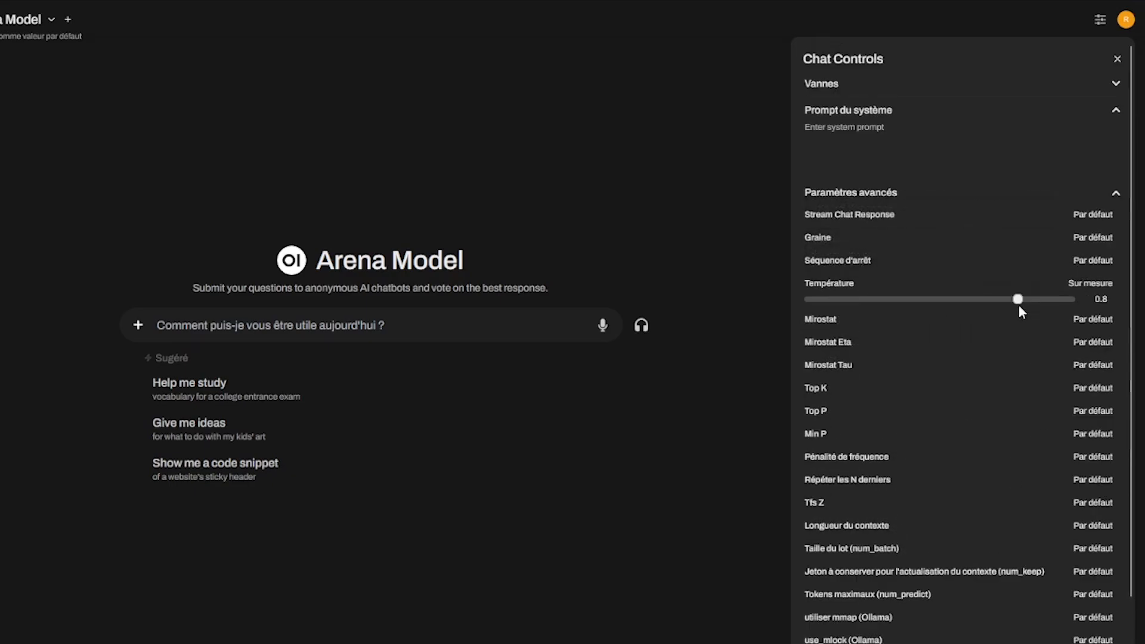
pyautogui.click(1090, 284)
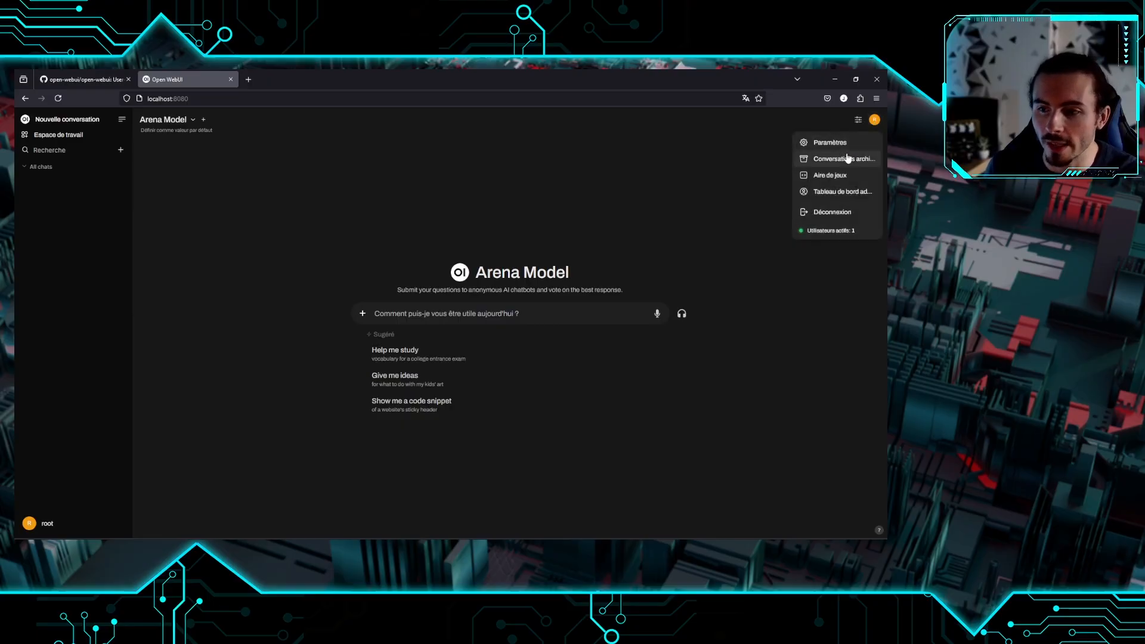
# In Settings, review the theme (keeping Système), Interface utilisateur and Personnalisation pages
pyautogui.click(835, 142)
pyautogui.click(632, 234)
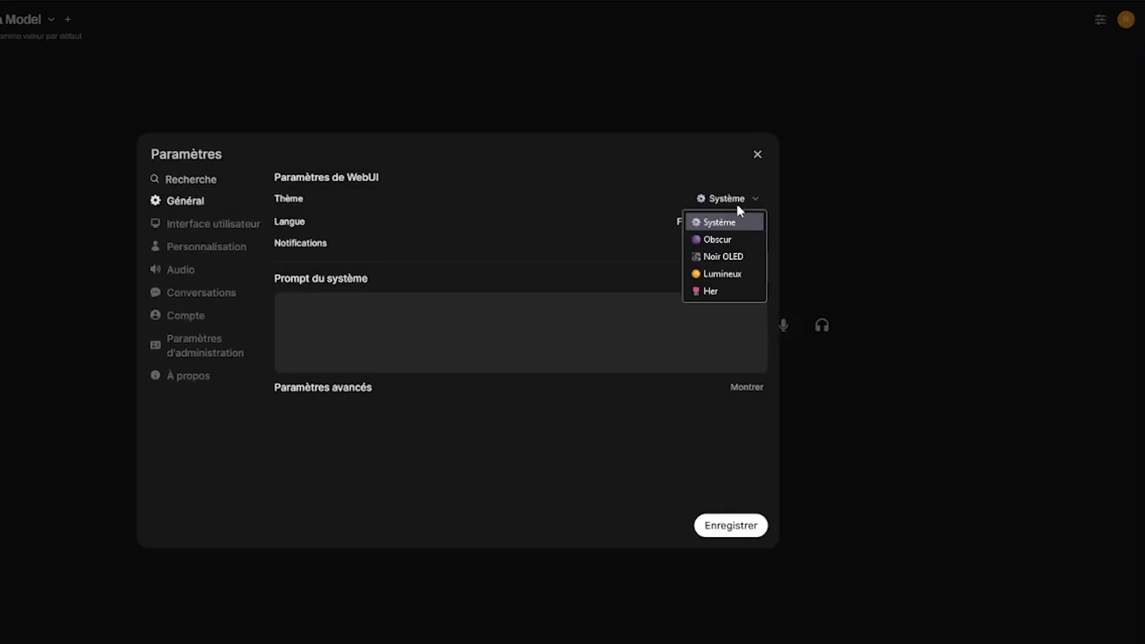
pyautogui.click(594, 191)
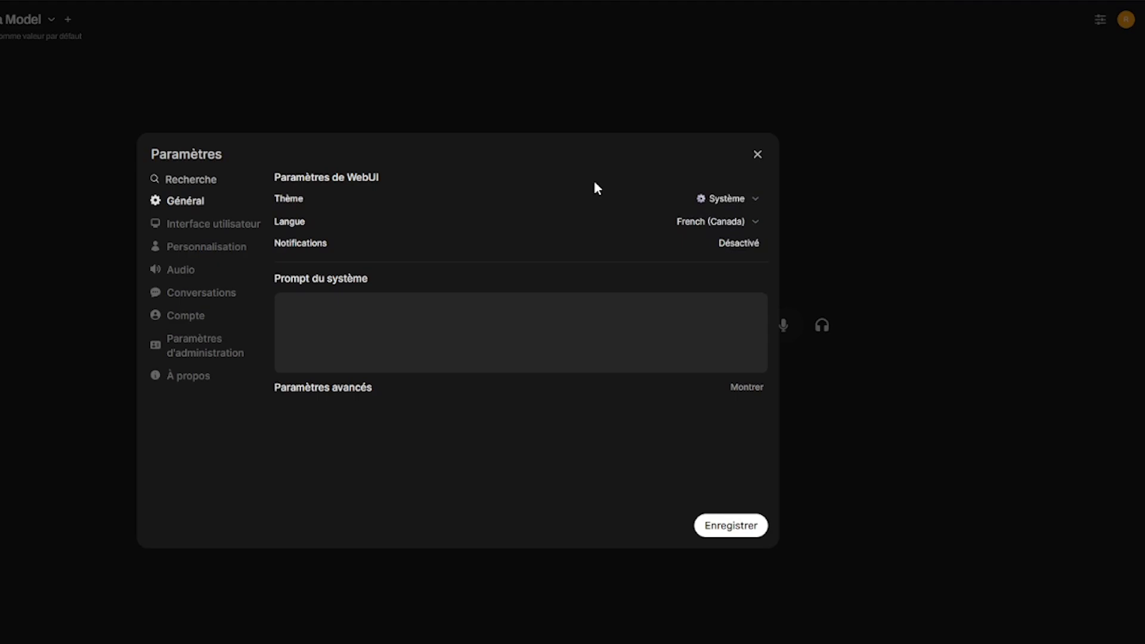
pyautogui.click(226, 225)
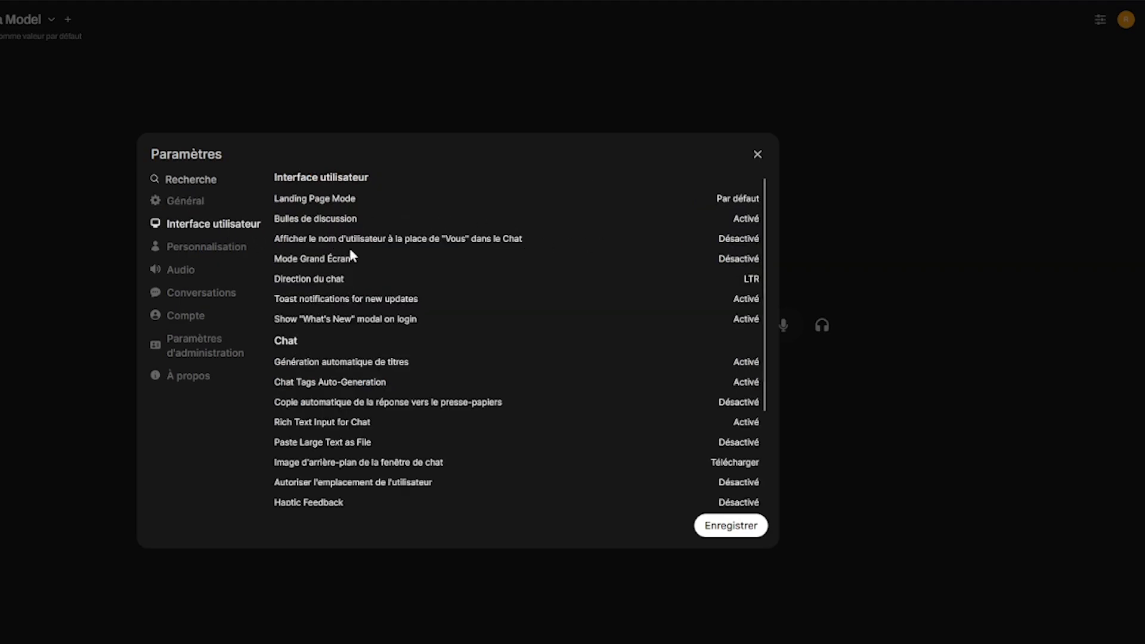
pyautogui.scroll(-2, 350, 256)
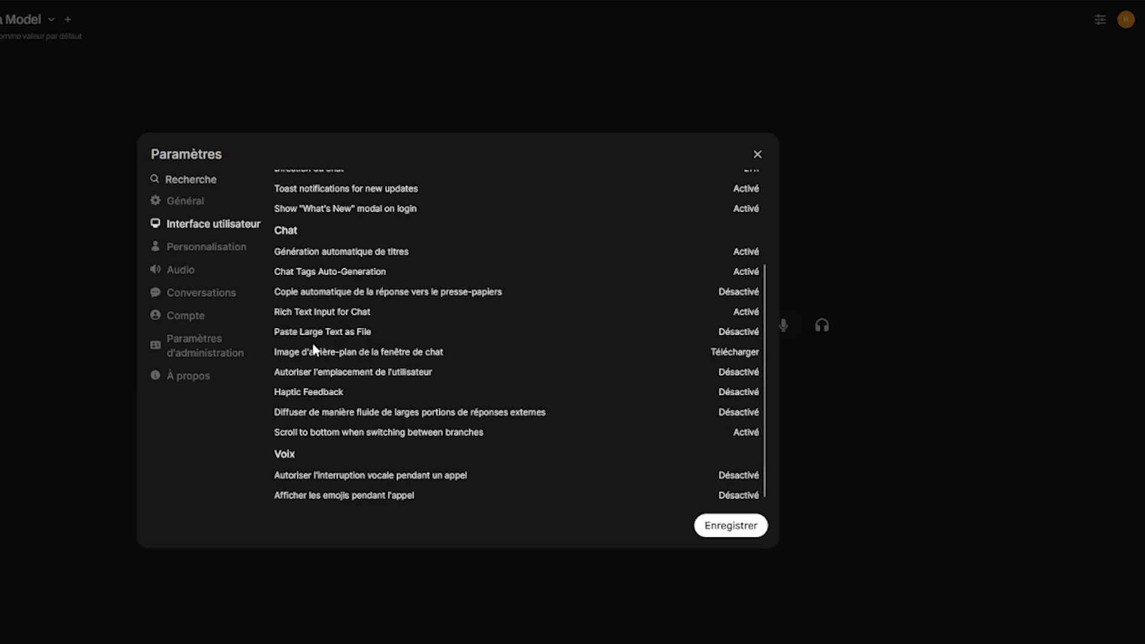
pyautogui.click(202, 248)
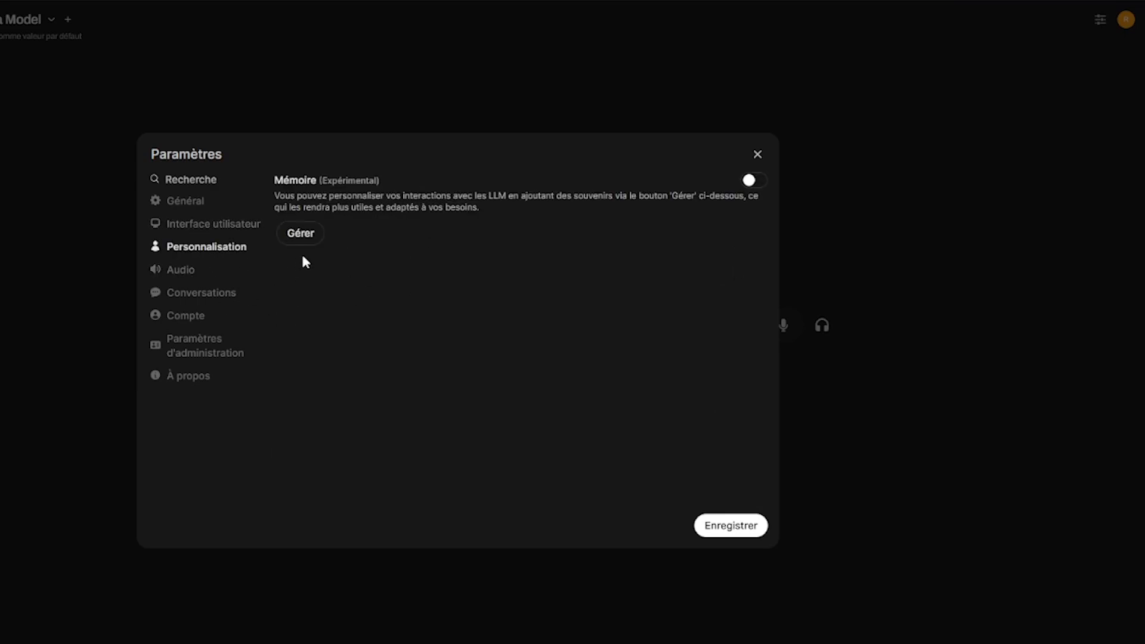
# Review the Audio voices, Conversations and Compte settings, then close the dialog
pyautogui.click(189, 272)
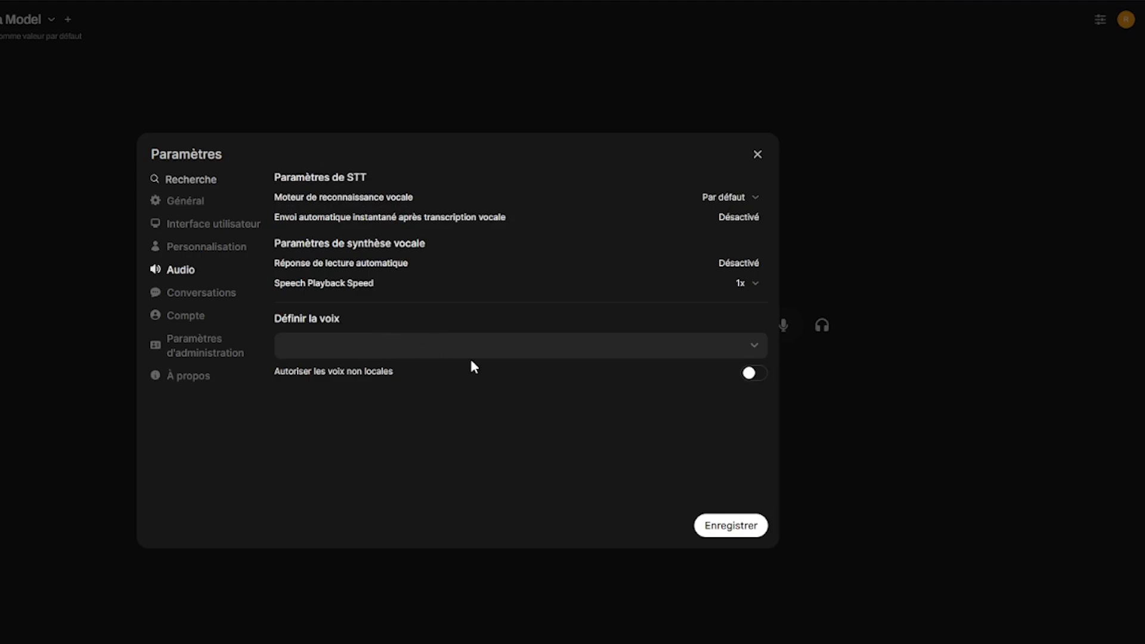
pyautogui.click(470, 352)
pyautogui.click(395, 332)
pyautogui.click(196, 292)
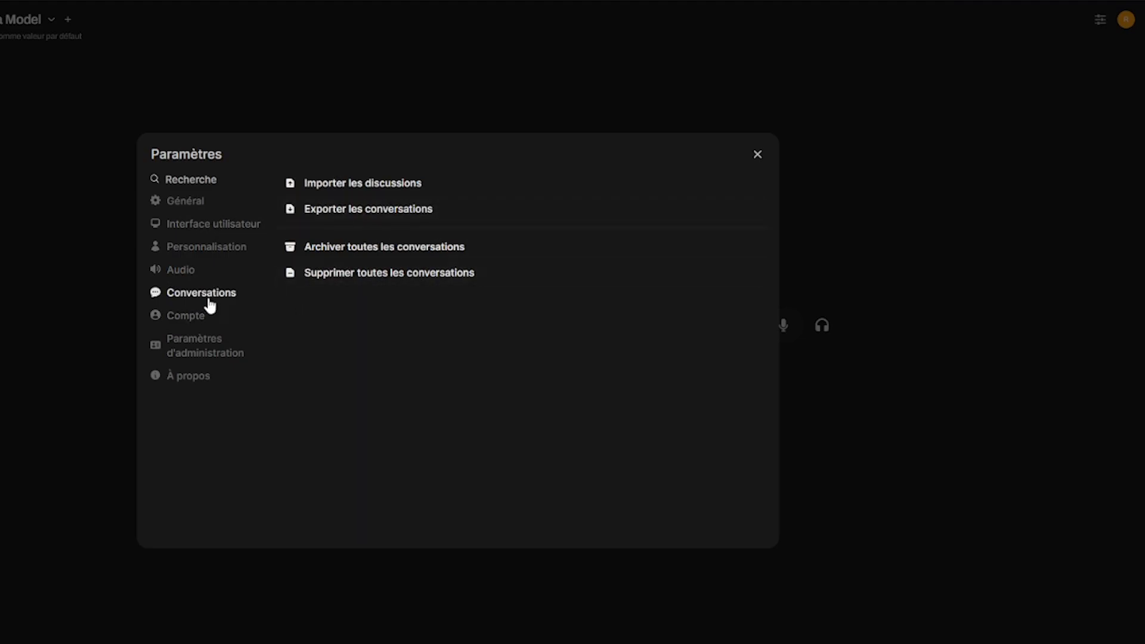
pyautogui.click(201, 321)
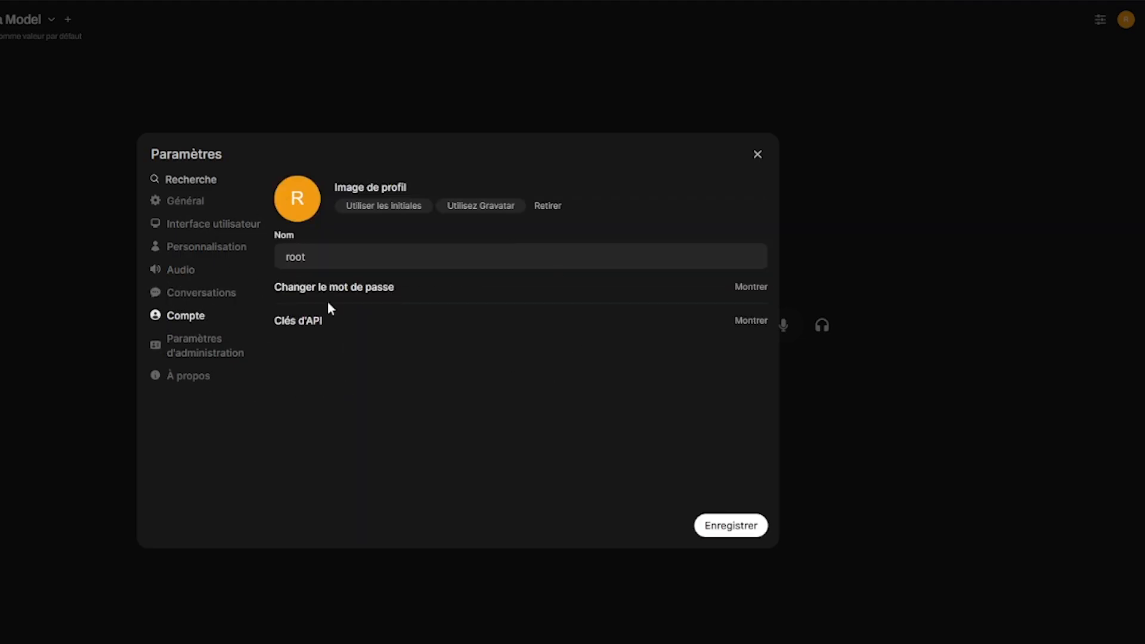
pyautogui.click(204, 346)
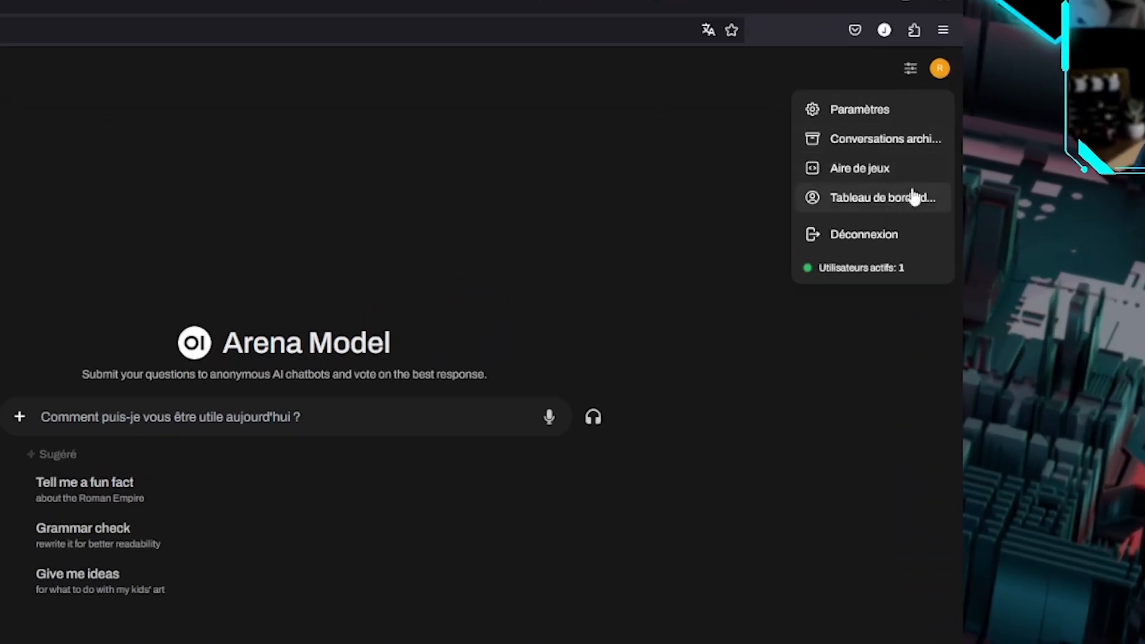
# Go from the admin user list to the Espace de travail's empty Connaissance tab
pyautogui.click(894, 201)
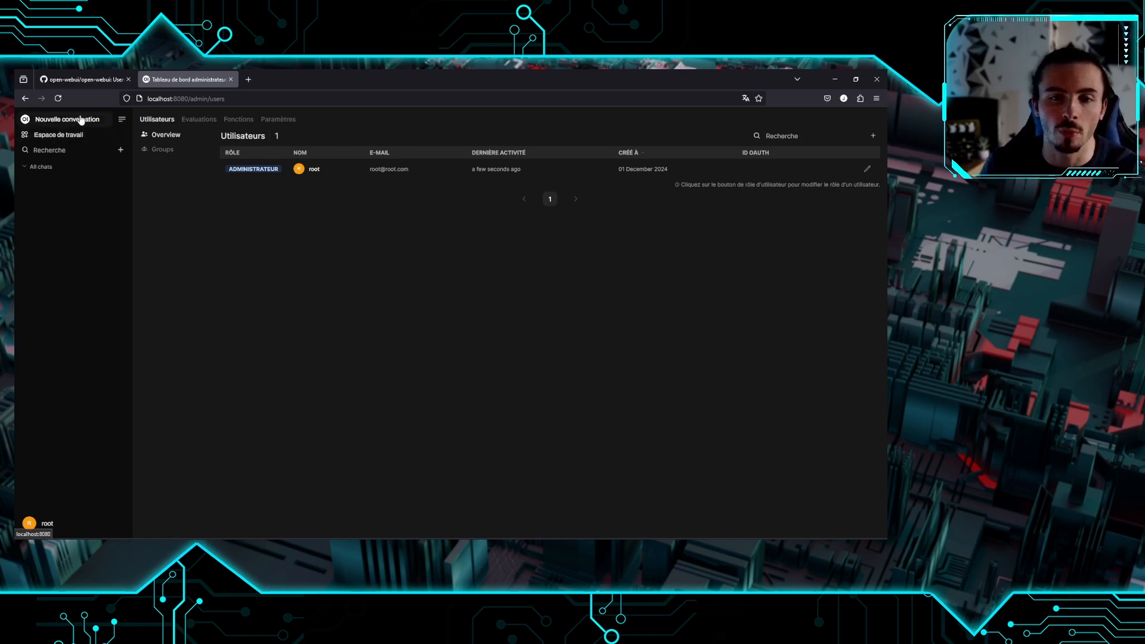
pyautogui.click(81, 119)
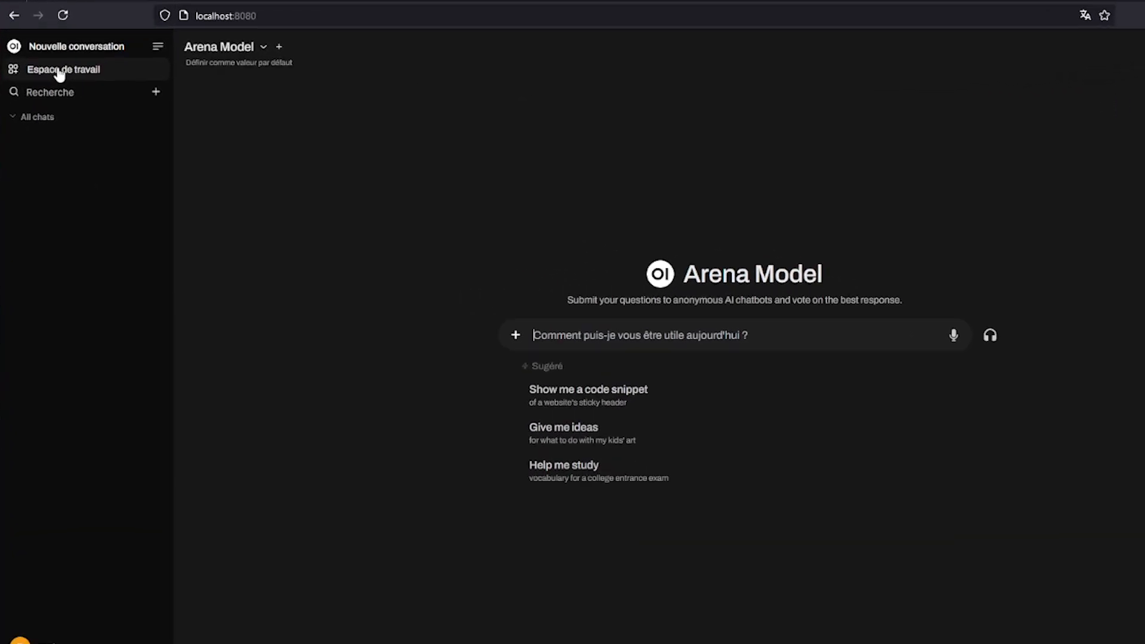
pyautogui.click(60, 72)
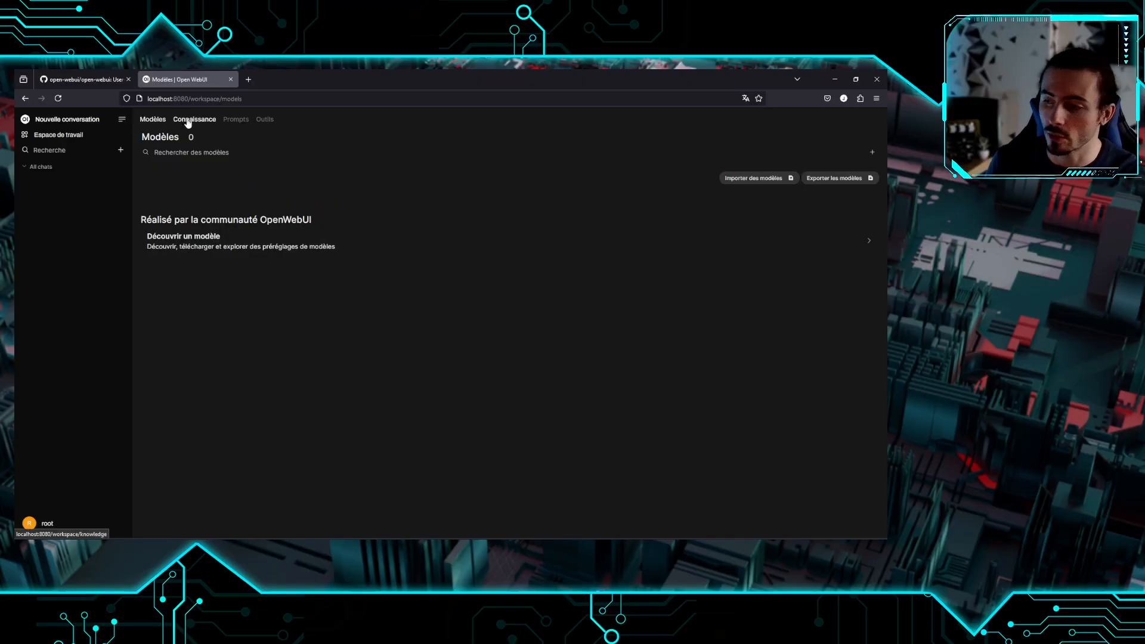
pyautogui.click(188, 121)
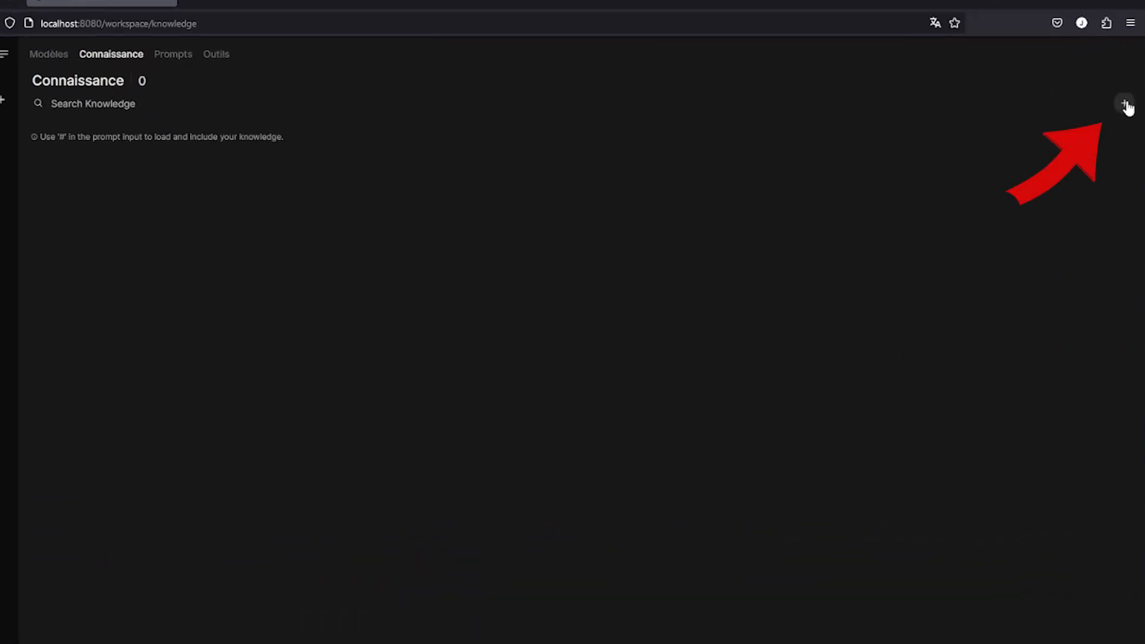
# Add a Public knowledge base 'Fine tune' with description 'Parler sur le fine tuning'
pyautogui.click(1125, 104)
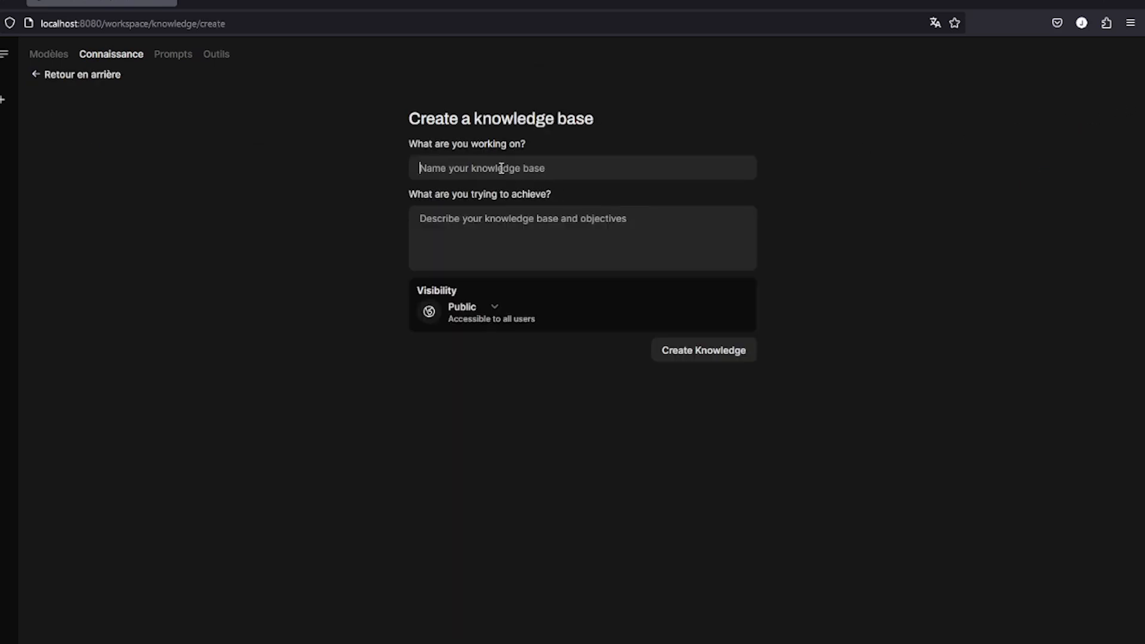
pyautogui.write('F')
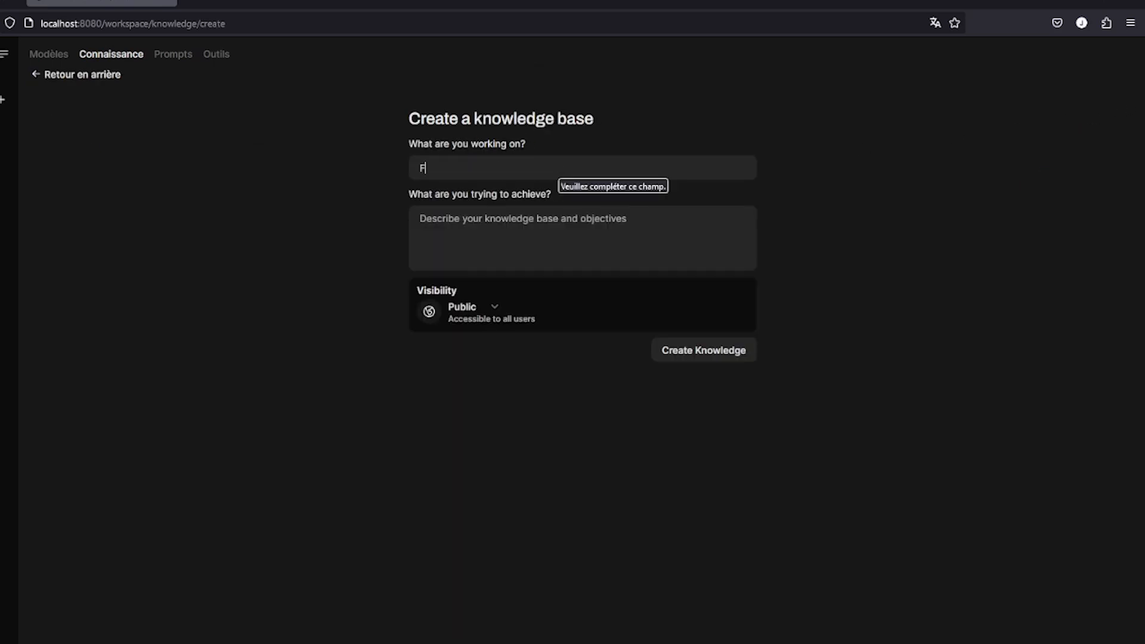
pyautogui.write('Parler sur le fine tuning')
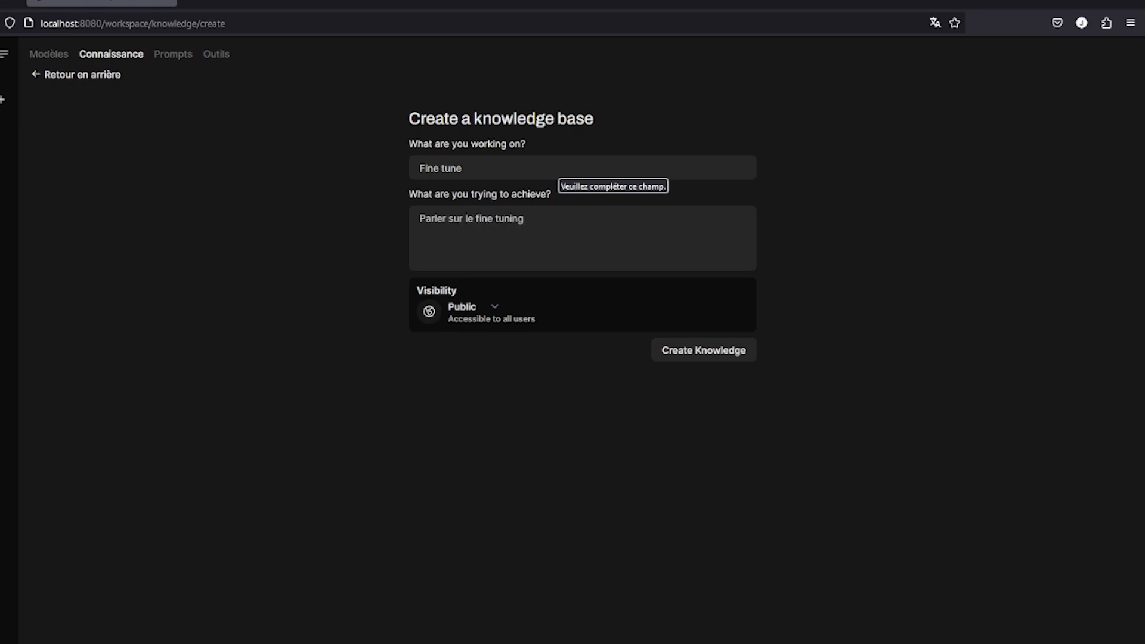
pyautogui.click(494, 307)
pyautogui.click(523, 367)
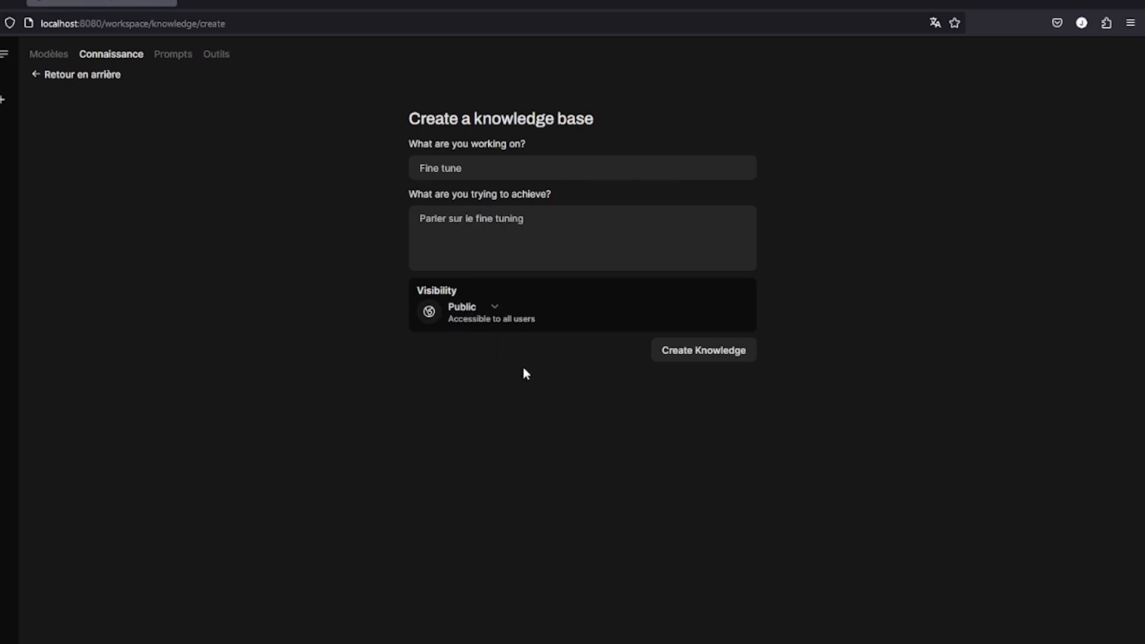
pyautogui.click(725, 350)
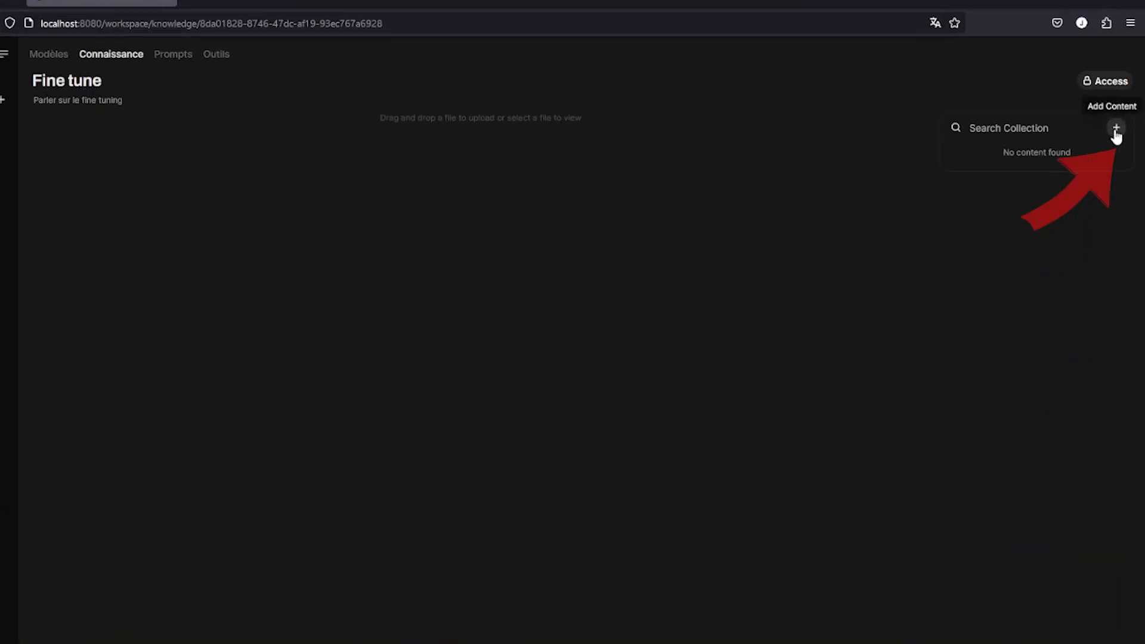
# Upload 'Fine-Tuning [Explication].pdf' into the Fine tune collection and return to the Connaissance list
pyautogui.click(1115, 129)
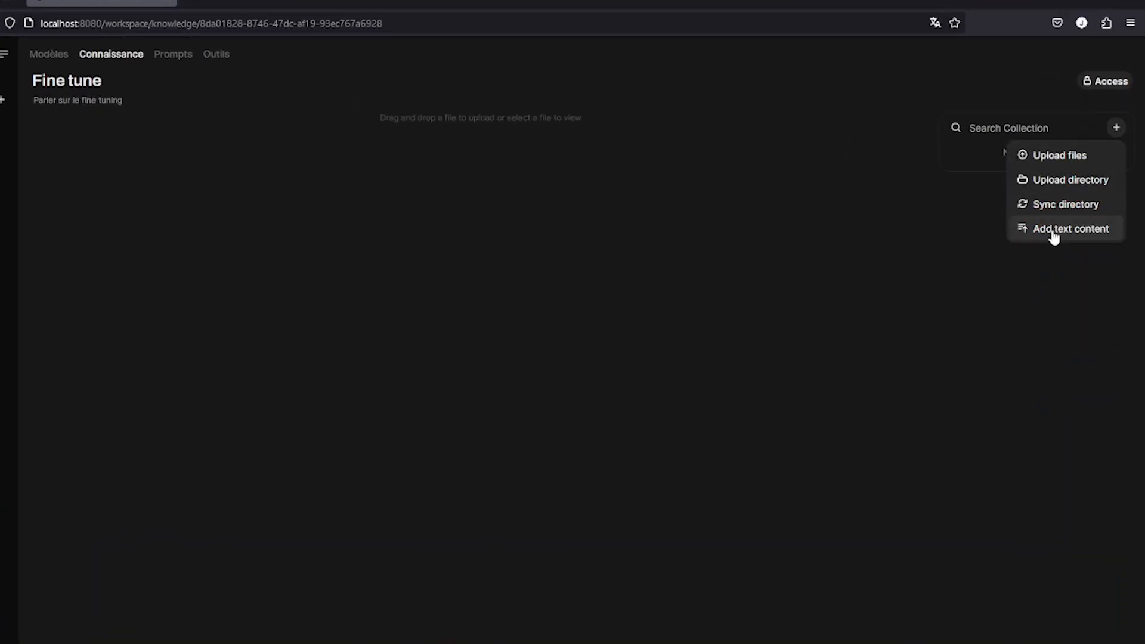
pyautogui.click(1077, 156)
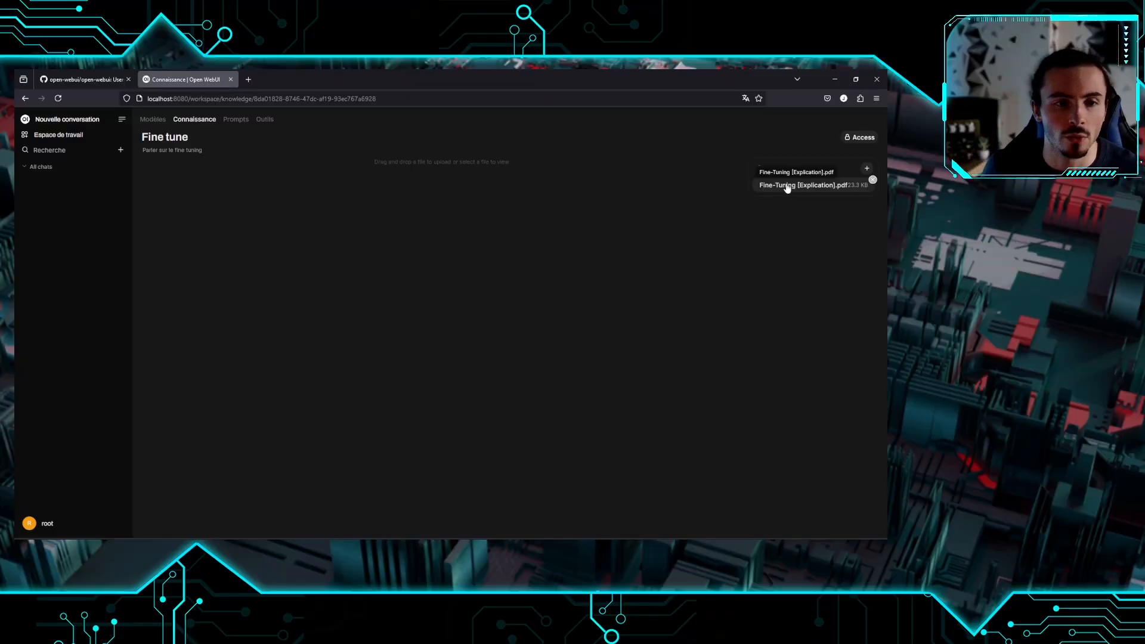
pyautogui.click(205, 122)
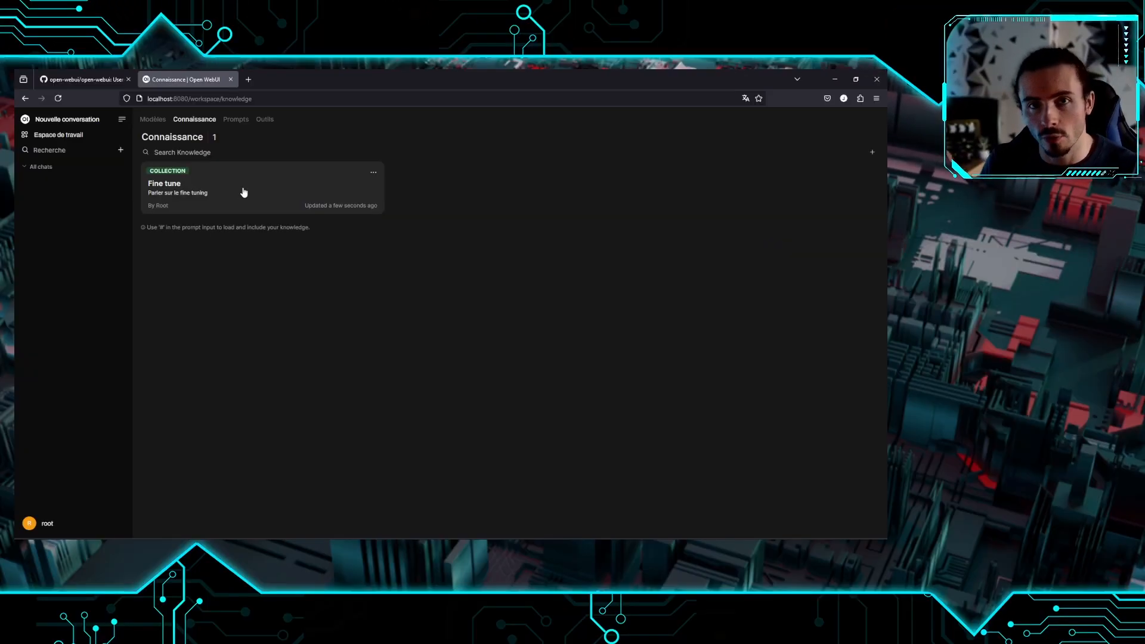
# Switch the workspace to its Prompts section to begin a new prompt
pyautogui.click(235, 118)
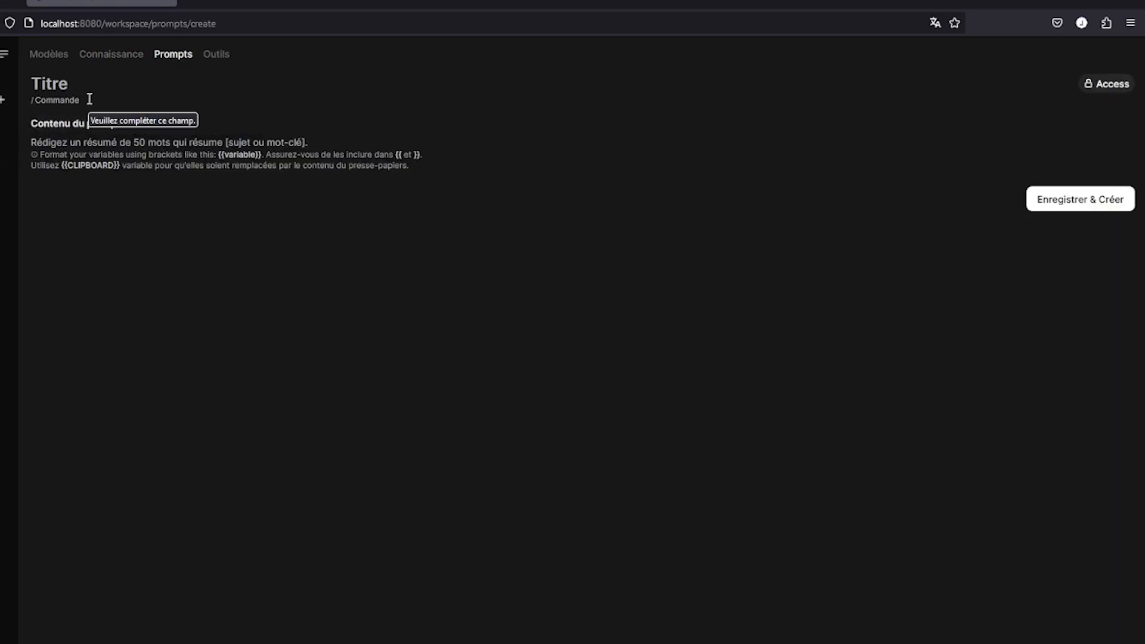
# Save the 'Résumage' prompt (/resumage) that summarises the whole text in a few sentences
pyautogui.click(90, 99)
pyautogui.write('resume')
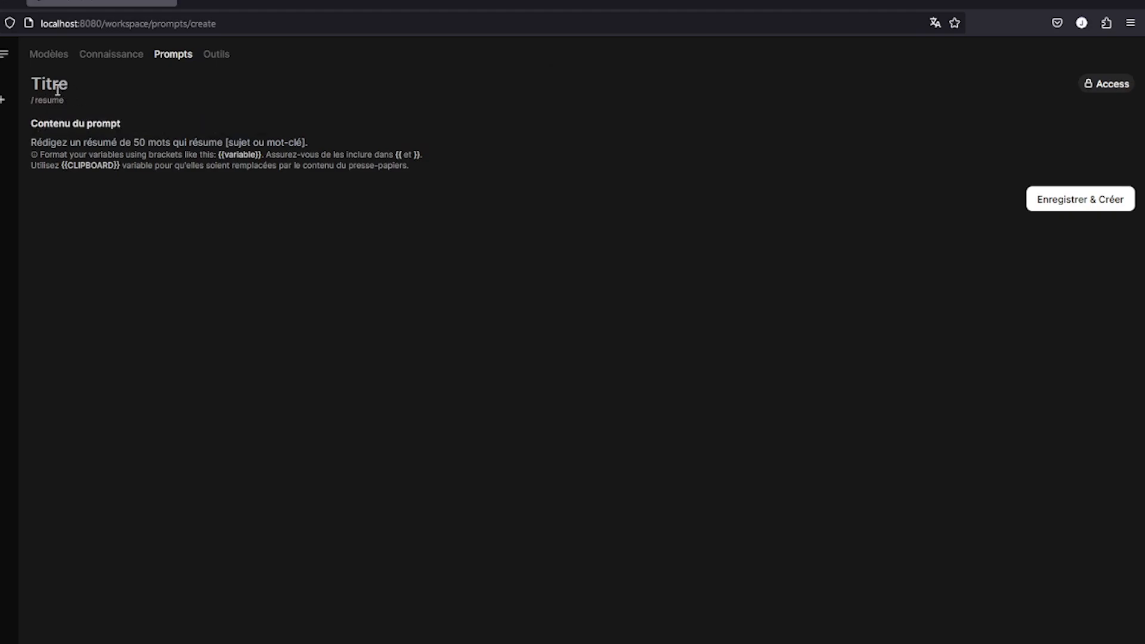
pyautogui.write('Résume moi tout ce texte en')
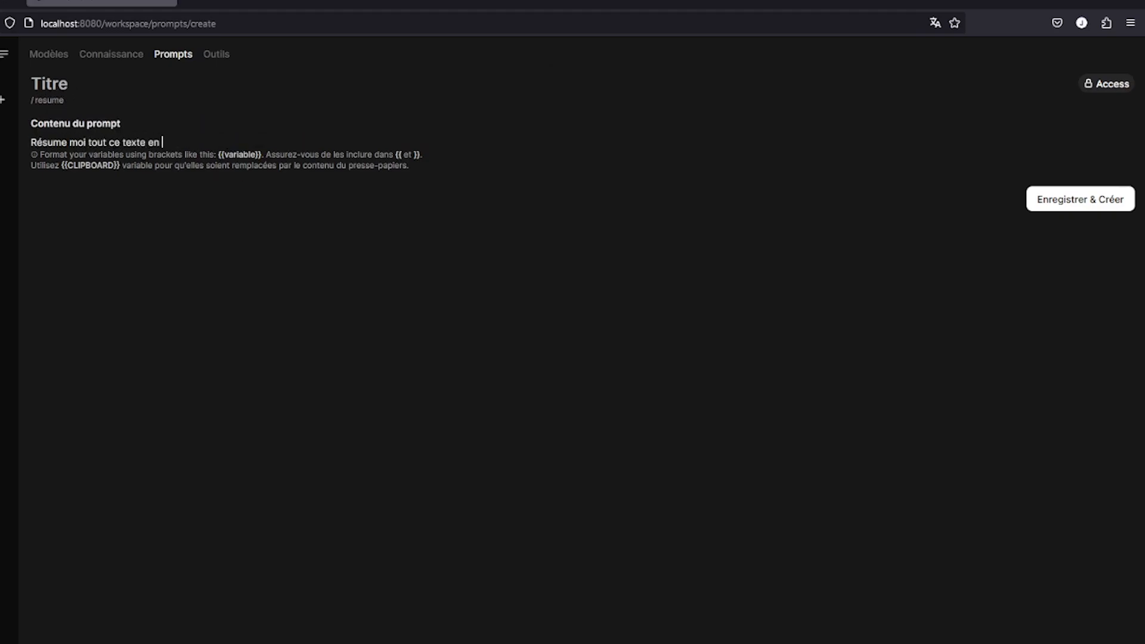
pyautogui.write('ses.')
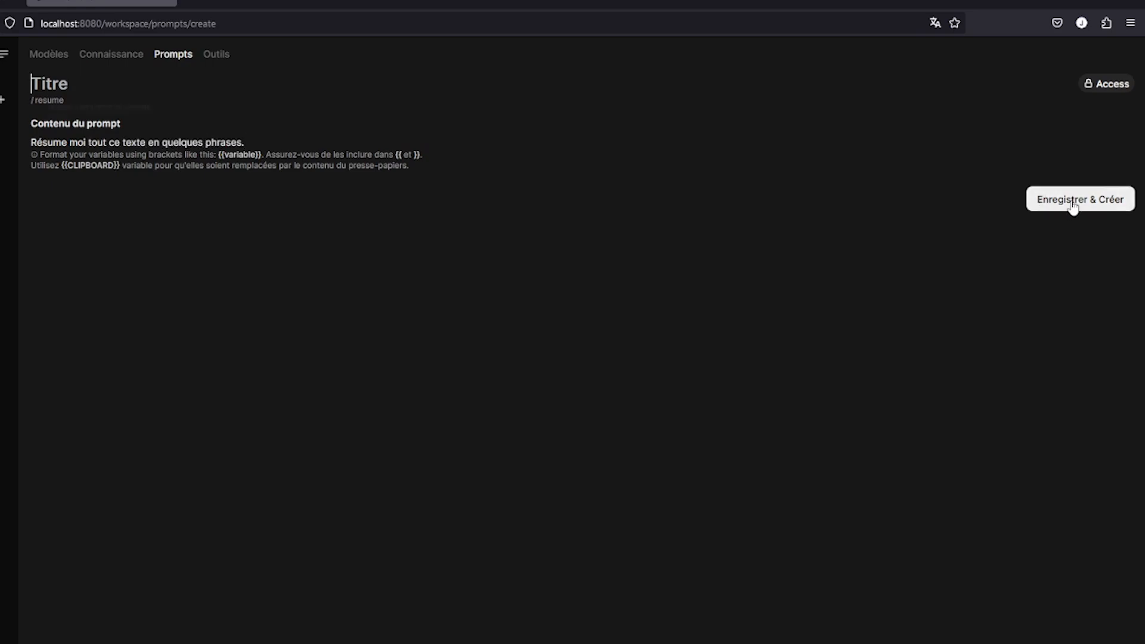
pyautogui.click(1073, 202)
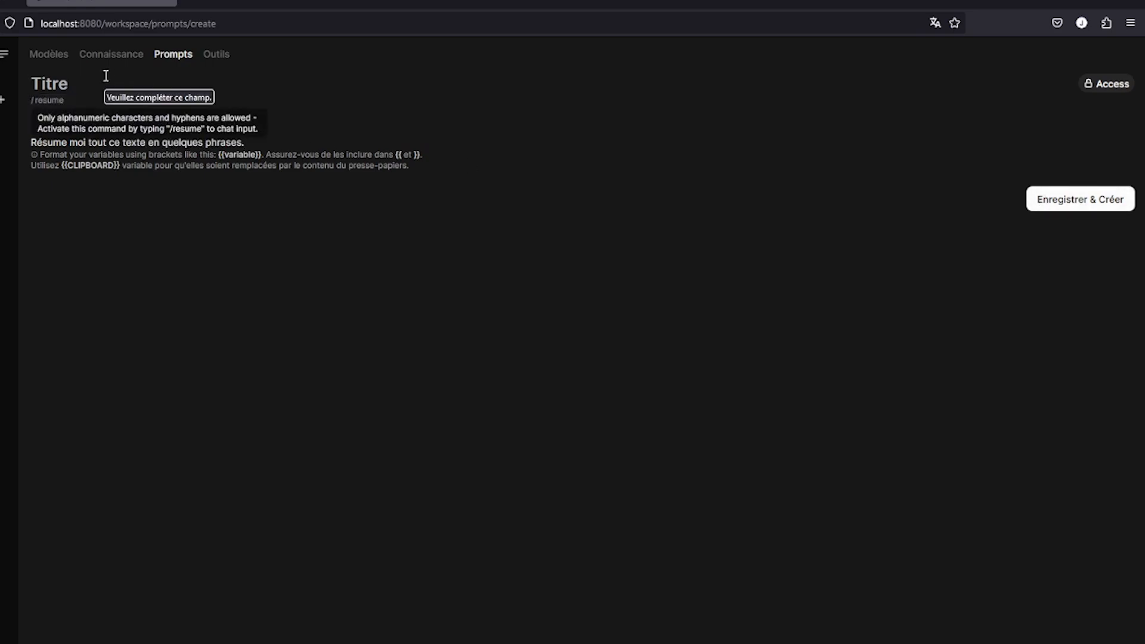
pyautogui.write('Résuma')
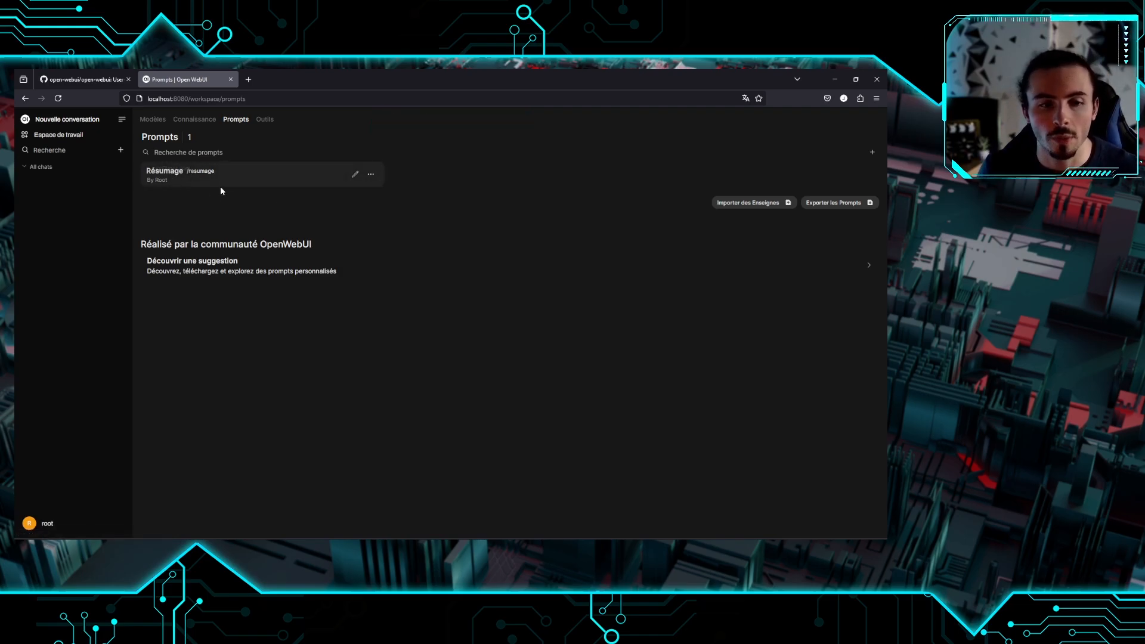
# Start a new conversation using the llama3.1:latest model
pyautogui.click(212, 172)
pyautogui.click(60, 121)
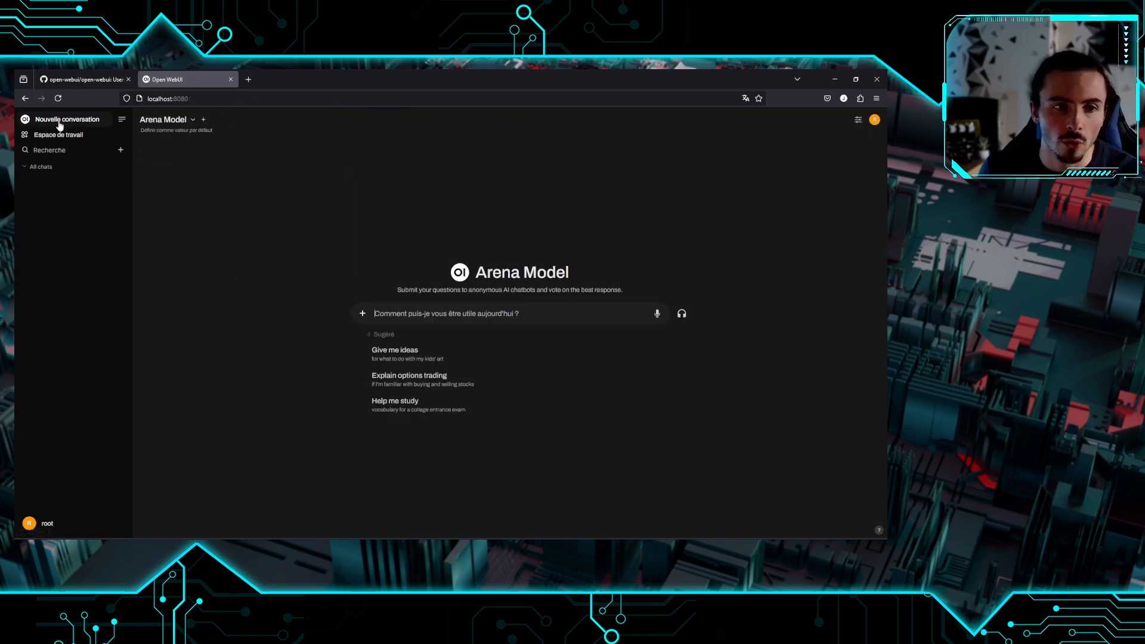
pyautogui.click(178, 121)
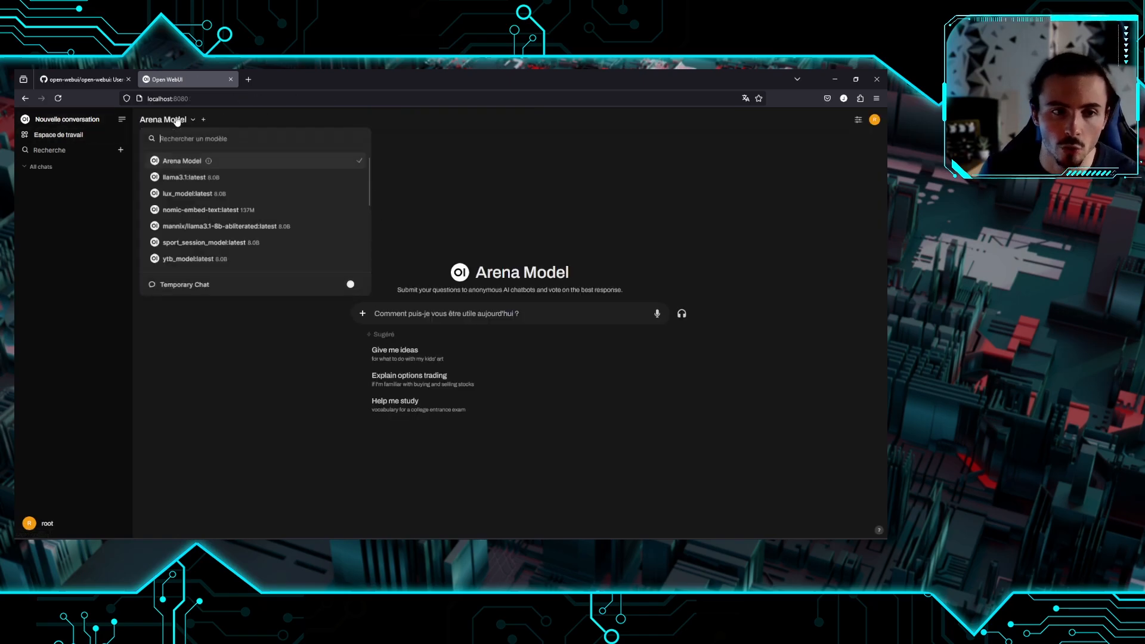
pyautogui.click(207, 178)
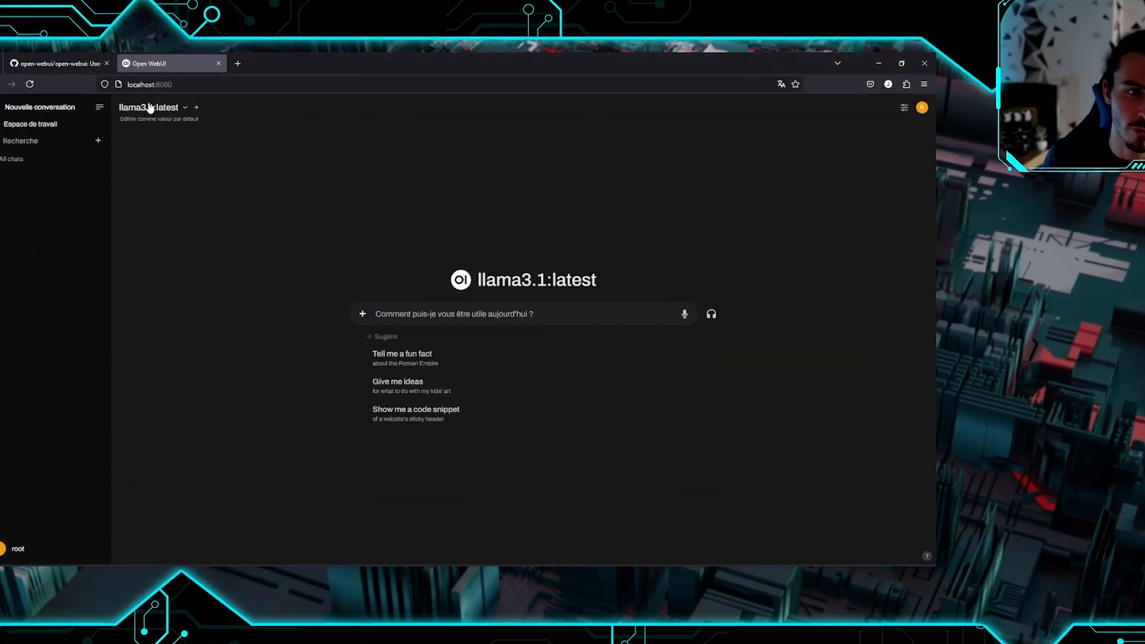
pyautogui.click(158, 118)
pyautogui.click(426, 213)
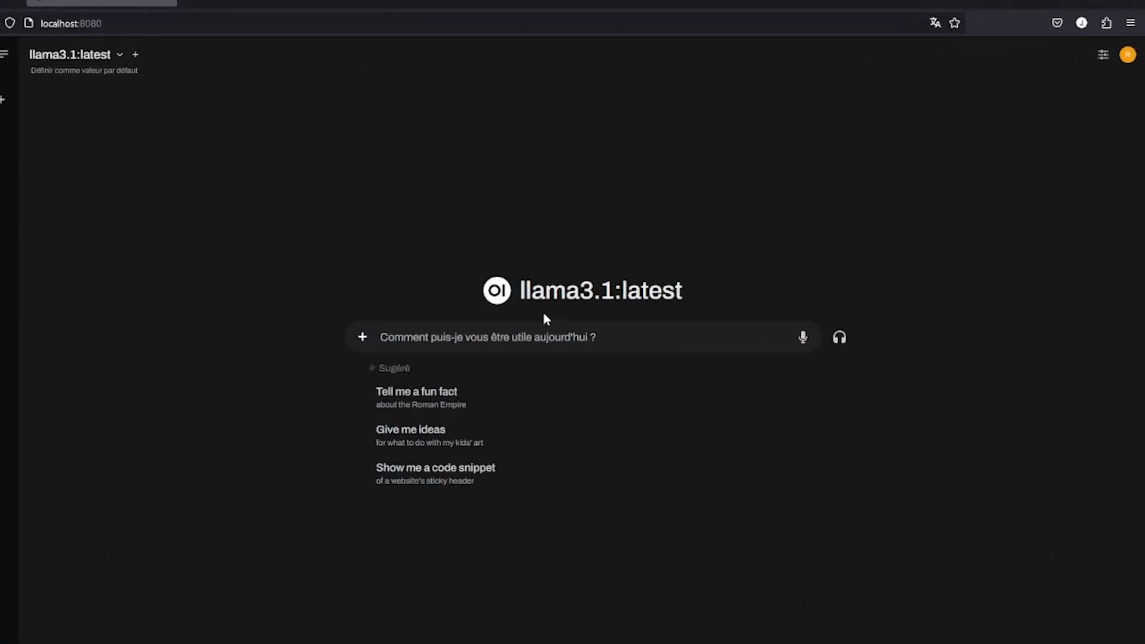
# Send the greeting 'salut ça va ?' to llama3.1
pyautogui.write('qsal')
pyautogui.hotkey('ctrl', 'a')
pyautogui.write('sal')
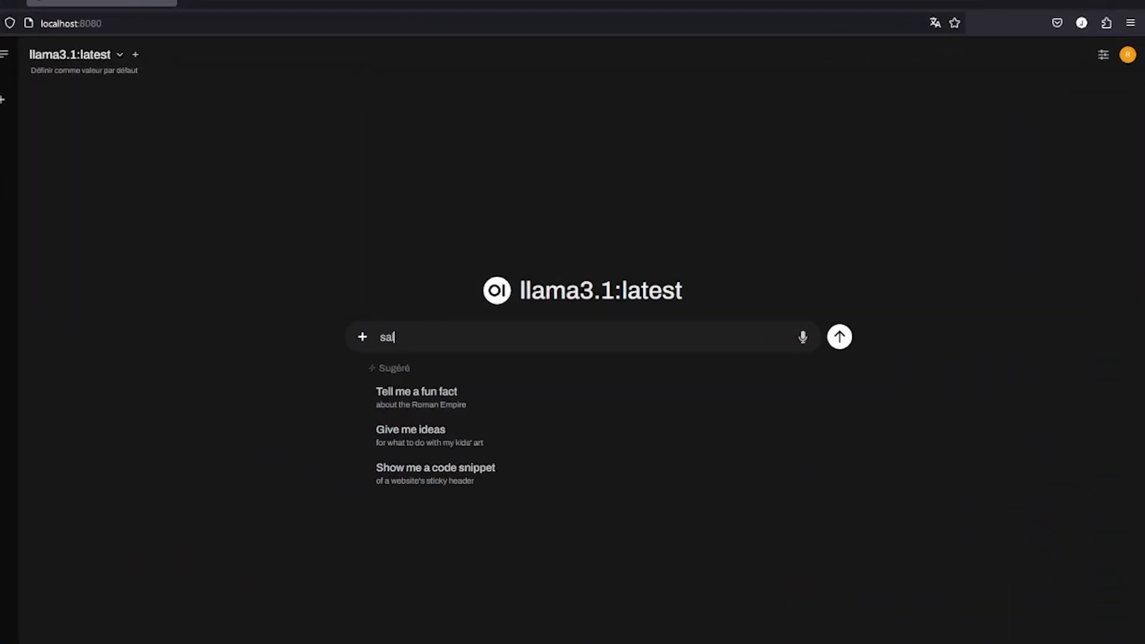
pyautogui.write('ut ça va ?')
pyautogui.press('Return')
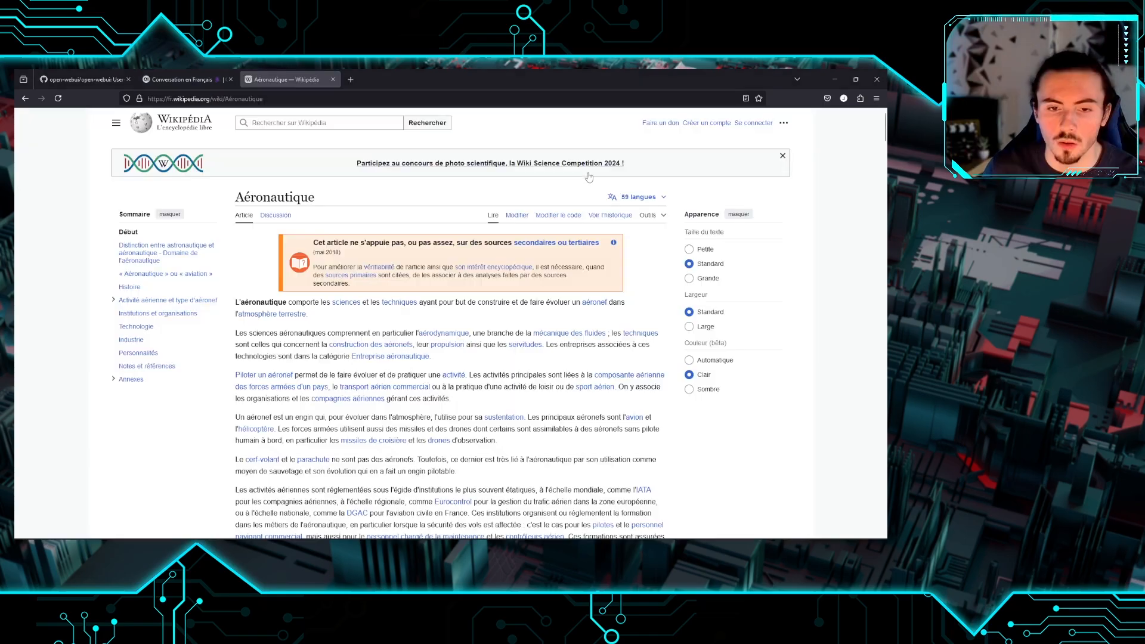
# Copy a passage of the Wikipedia Aéronautique article and paste it into the chat message box
pyautogui.scroll(-5, 243, 205)
pyautogui.moveTo(235, 165); pyautogui.dragTo(596, 346)
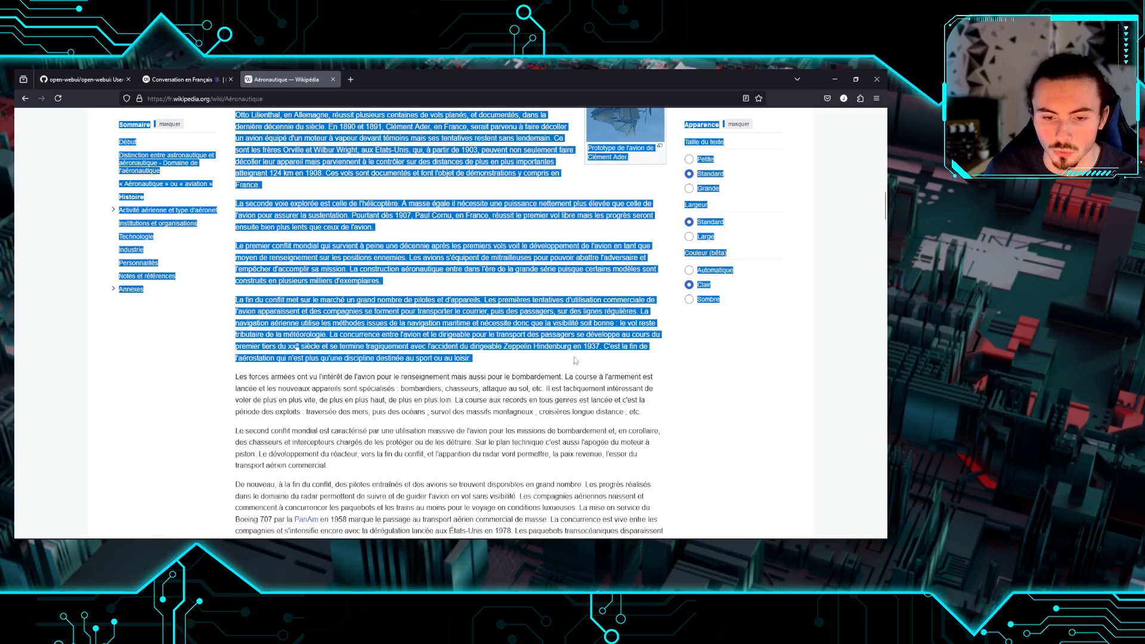
pyautogui.click(179, 79)
pyautogui.hotkey('ctrl', 'v')
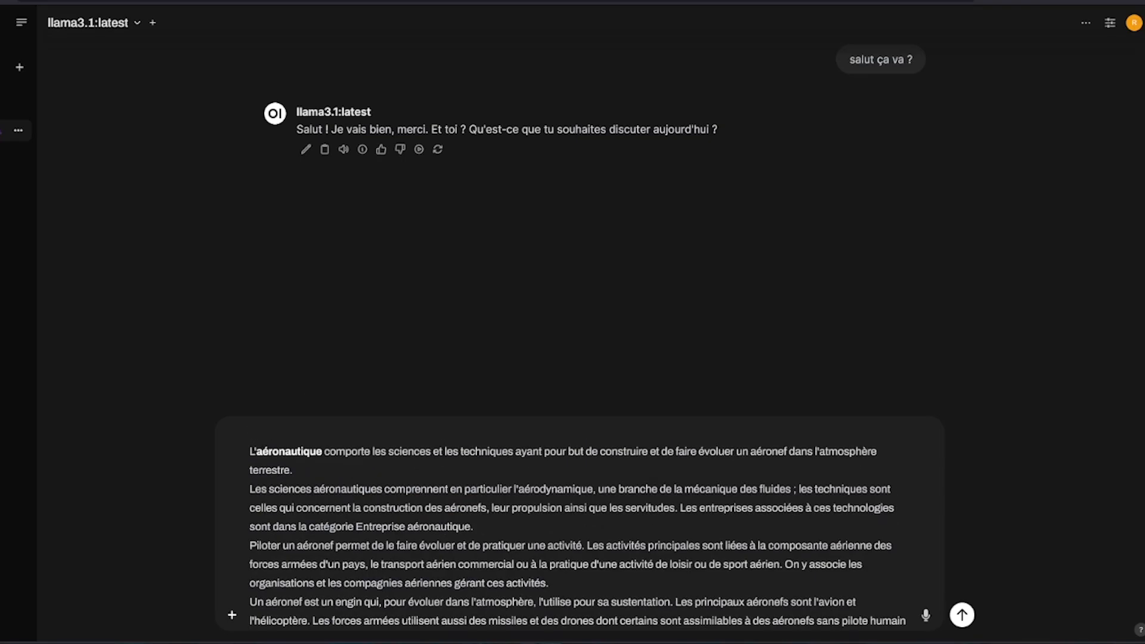
# Insert the /resumage Résumage prompt into a cleared message
pyautogui.press('Return')
pyautogui.write('/res')
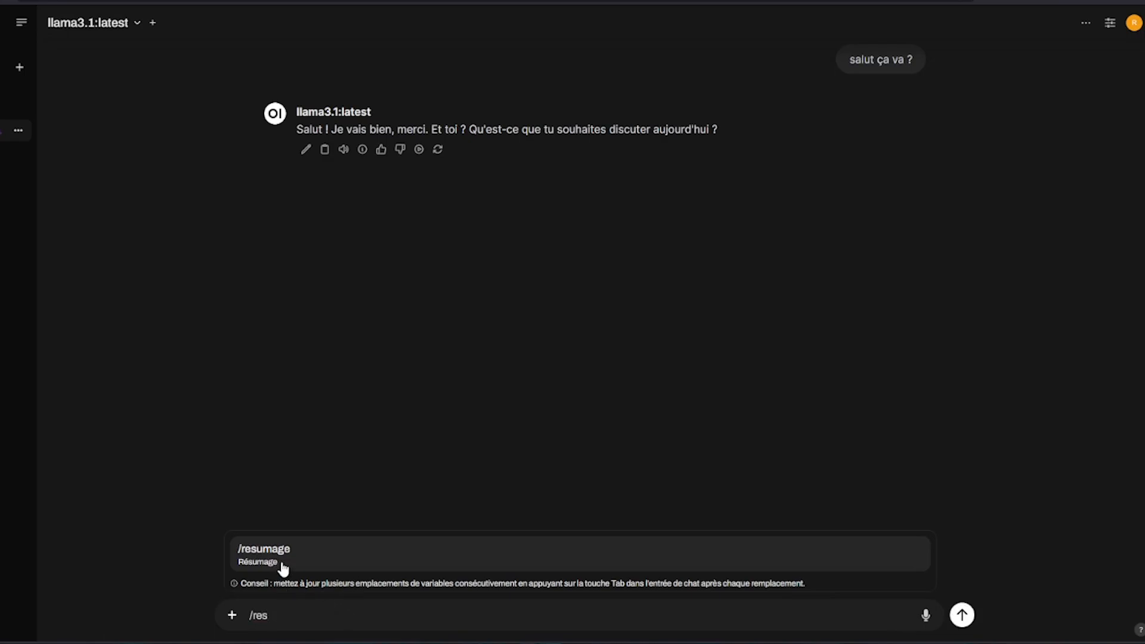
pyautogui.click(282, 568)
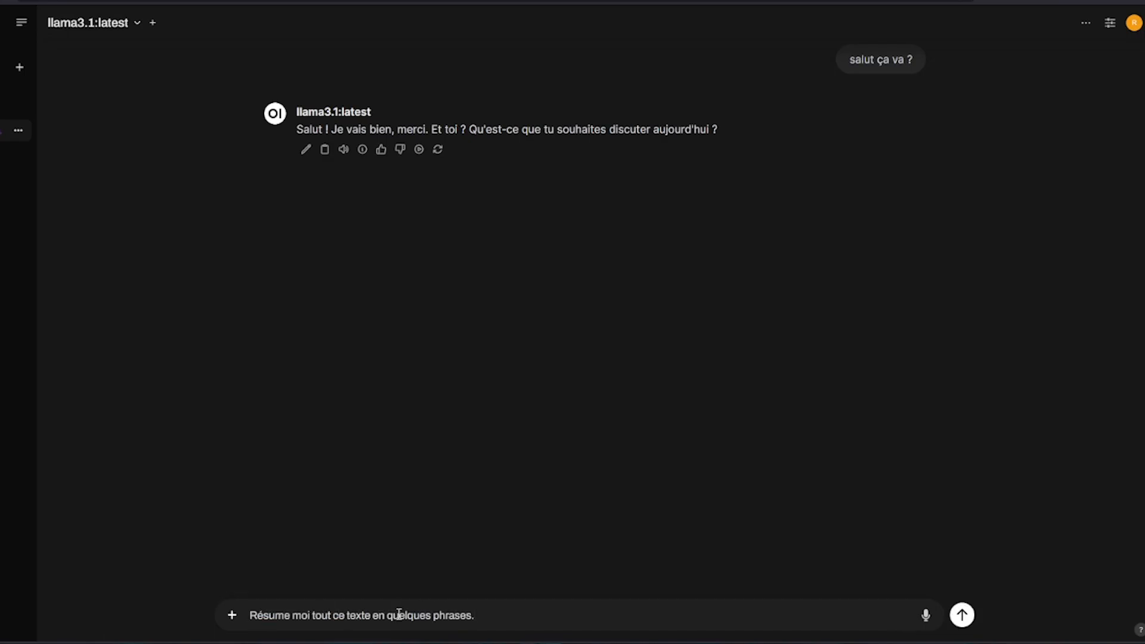
pyautogui.hotkey('ctrl', 'a')
pyautogui.press('BackSpace')
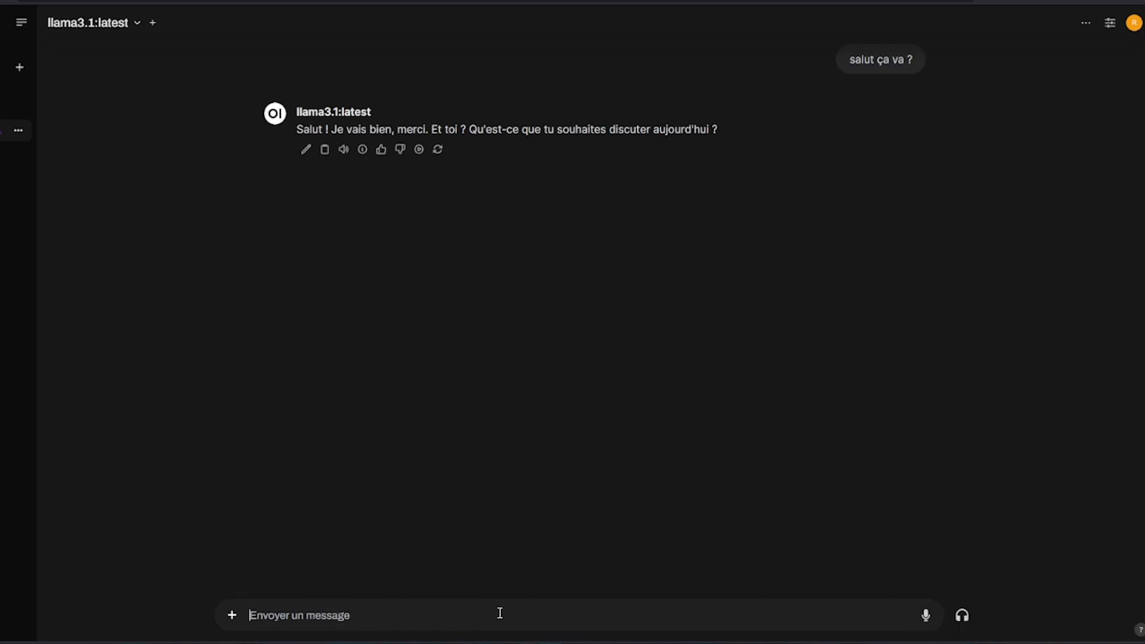
pyautogui.write('/re')
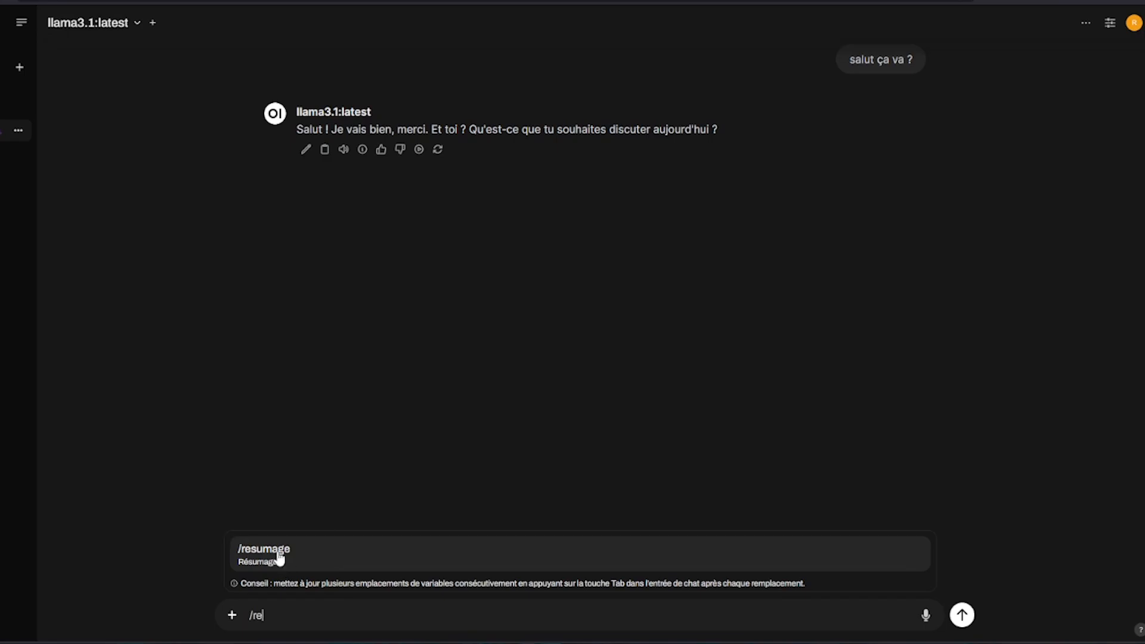
pyautogui.click(284, 554)
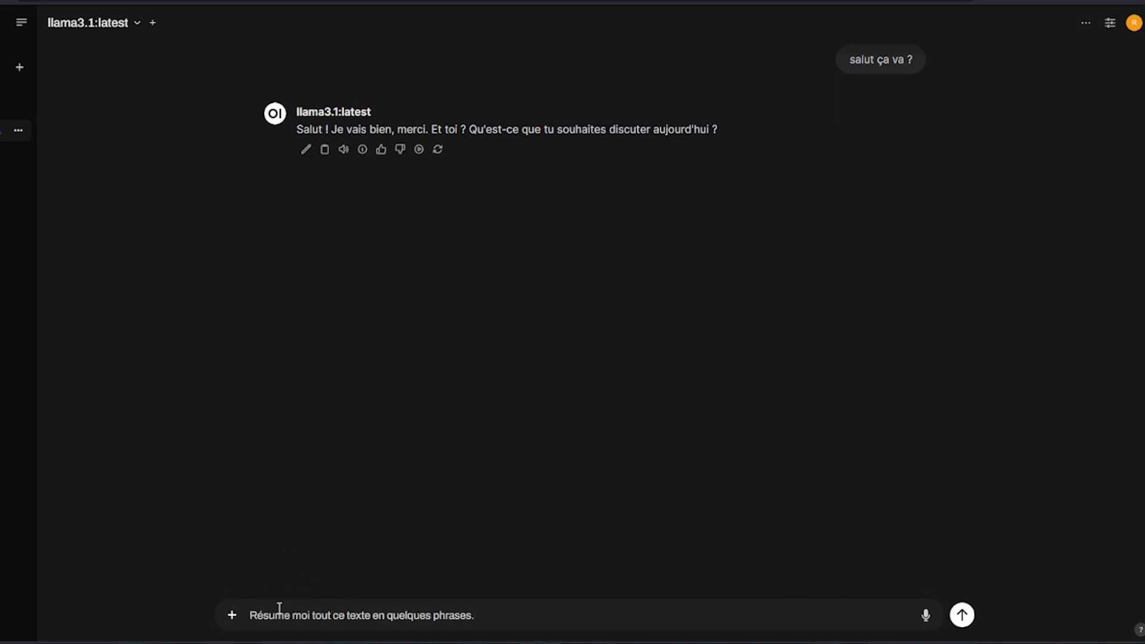
# Paste the aeronautics article below the prompt and send the summary request
pyautogui.hotkey('shift', 'Return')
pyautogui.hotkey('shift', 'Return')
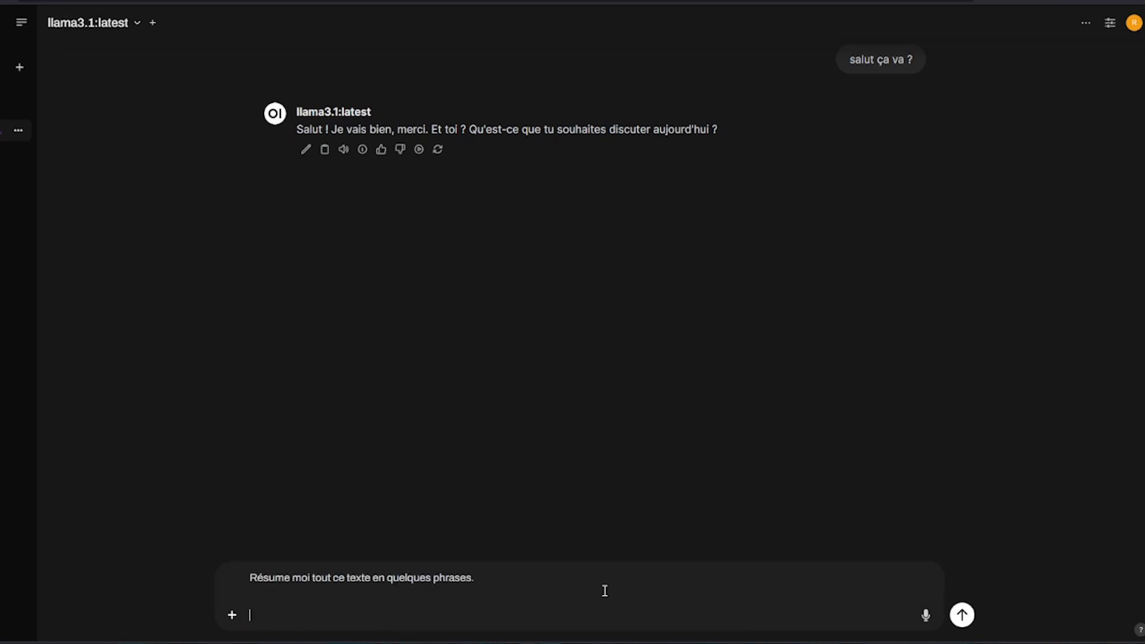
pyautogui.hotkey('ctrl', 'v')
pyautogui.scroll(15, 609, 591)
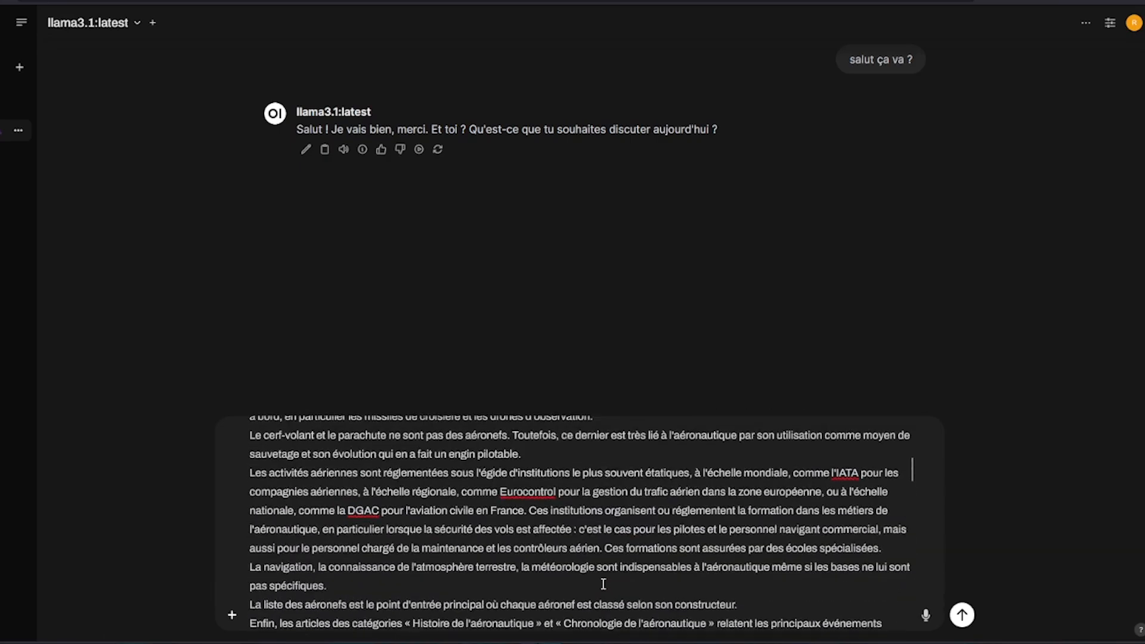
pyautogui.moveTo(500, 440); pyautogui.dragTo(231, 434)
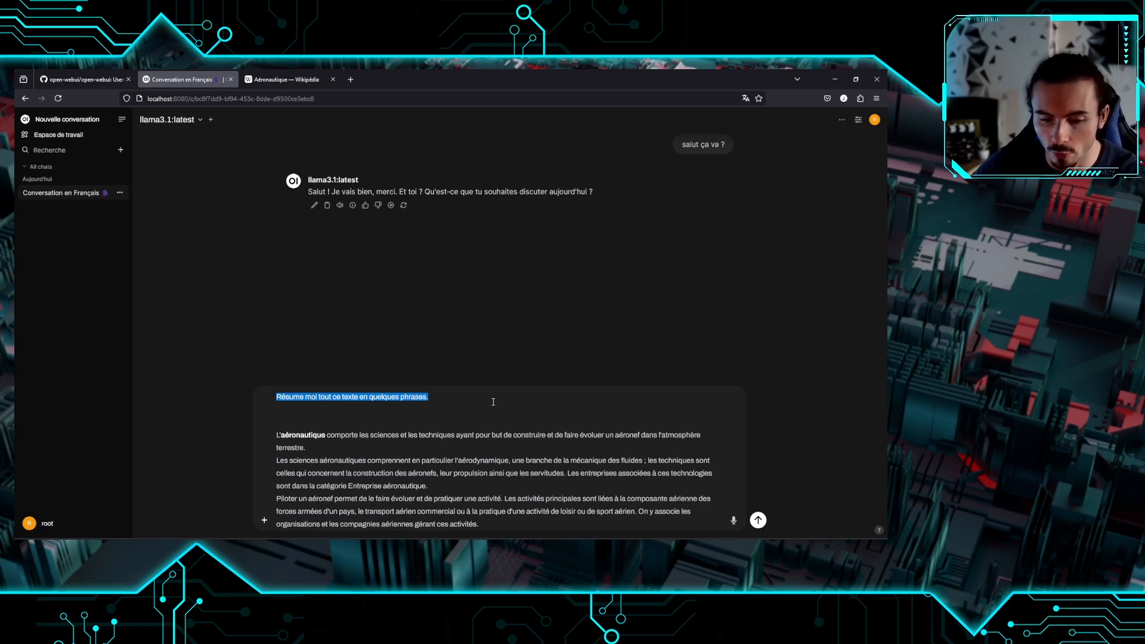
pyautogui.click(493, 401)
pyautogui.press('Return')
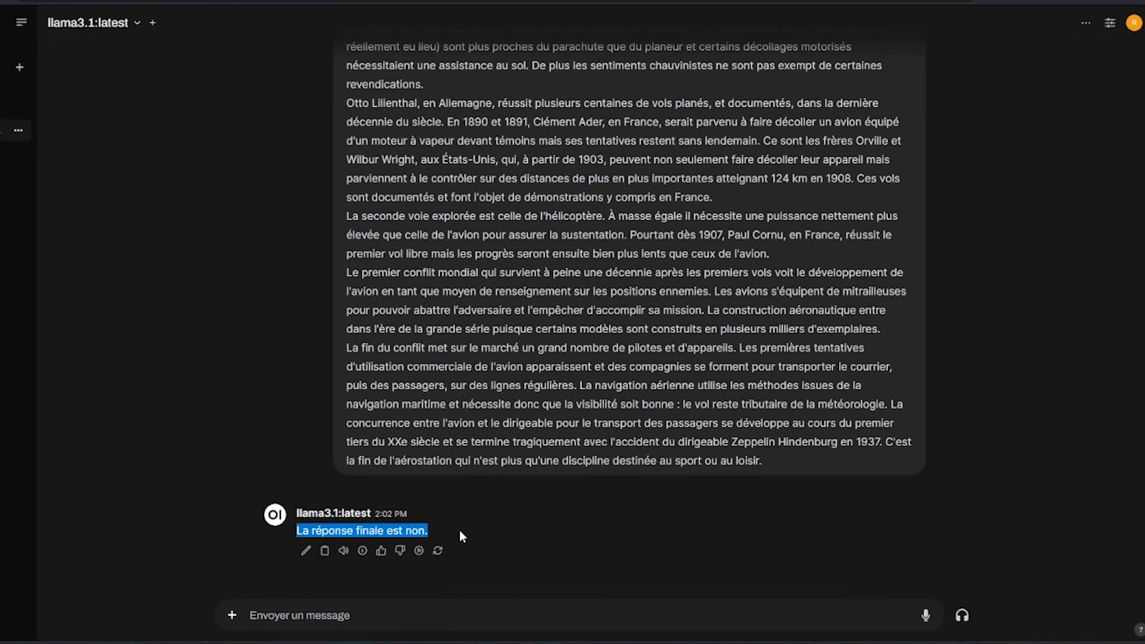
# Read through llama3.1's sectioned aeronautics summary, then open a fresh conversation
pyautogui.scroll(8, 460, 421)
pyautogui.click(595, 578)
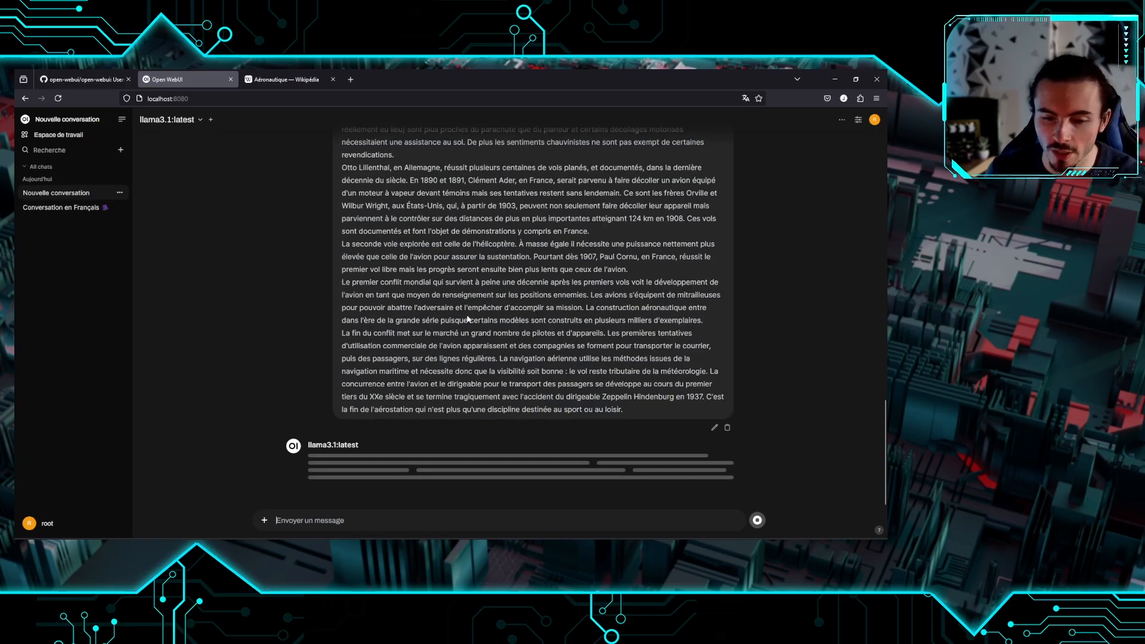
pyautogui.scroll(1, 493, 266)
pyautogui.scroll(12, 493, 265)
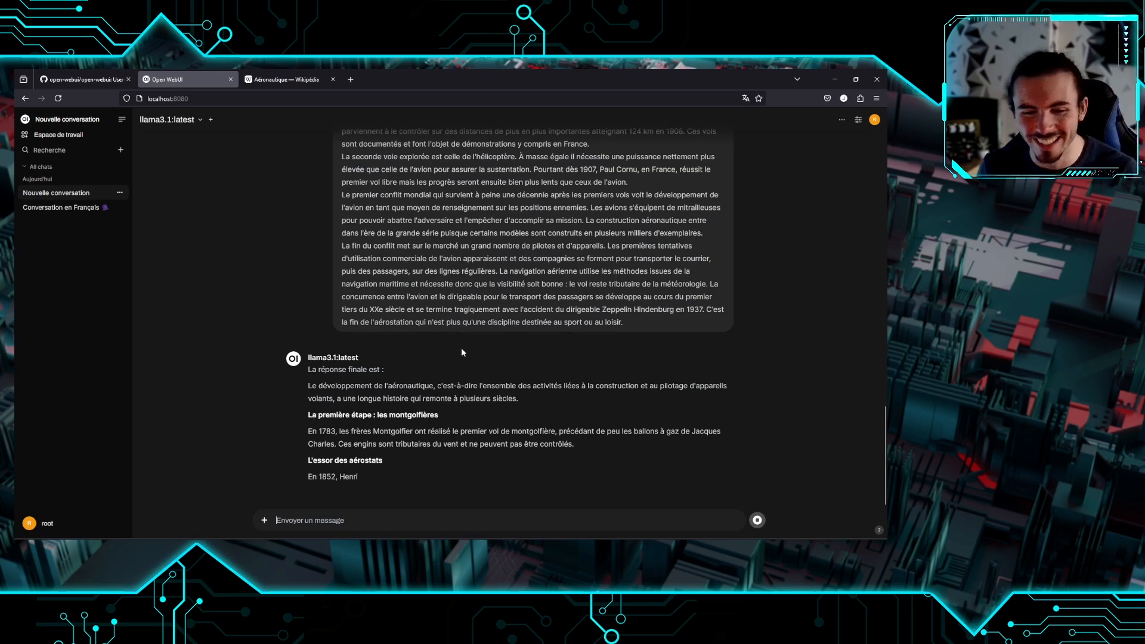
pyautogui.scroll(5, 453, 357)
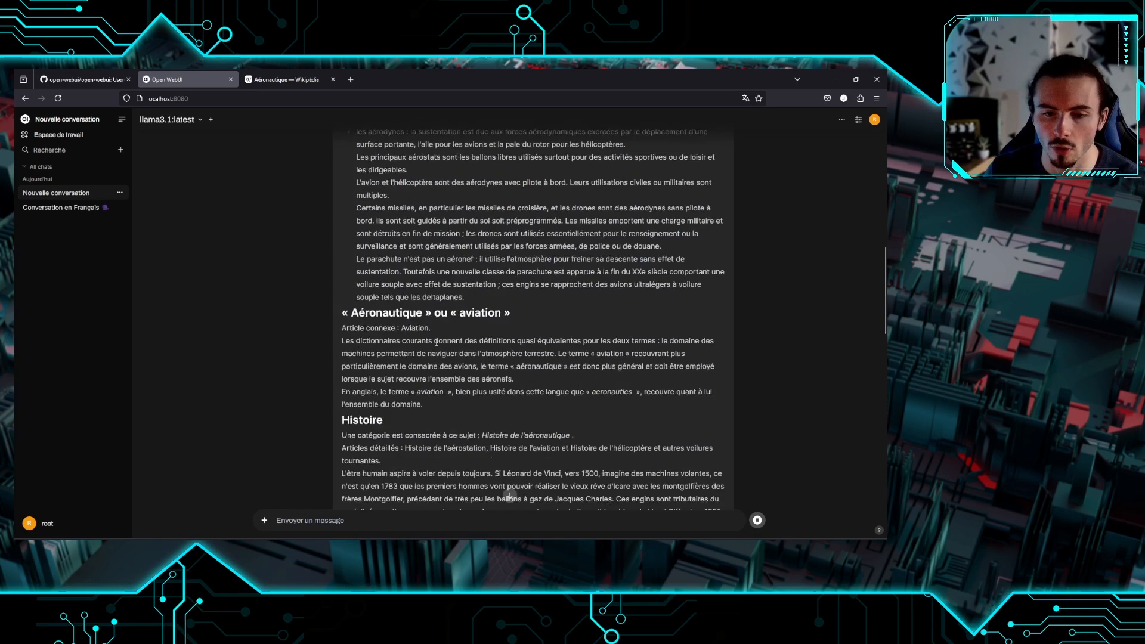
pyautogui.scroll(-5, 452, 346)
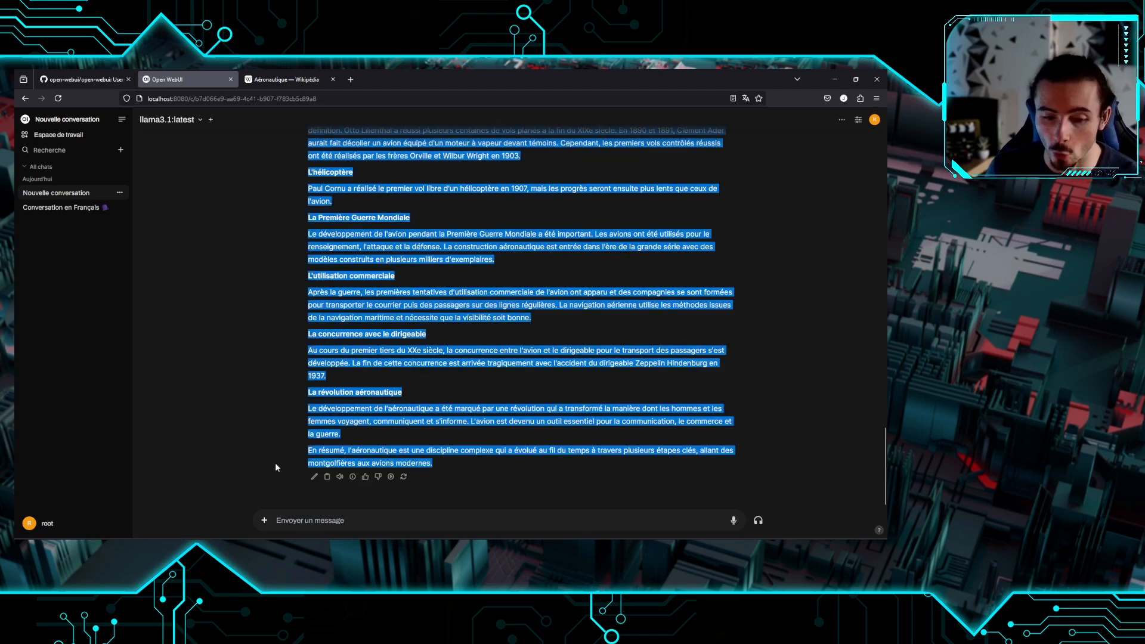
pyautogui.click(534, 437)
pyautogui.scroll(4, 535, 438)
pyautogui.scroll(-3, 451, 315)
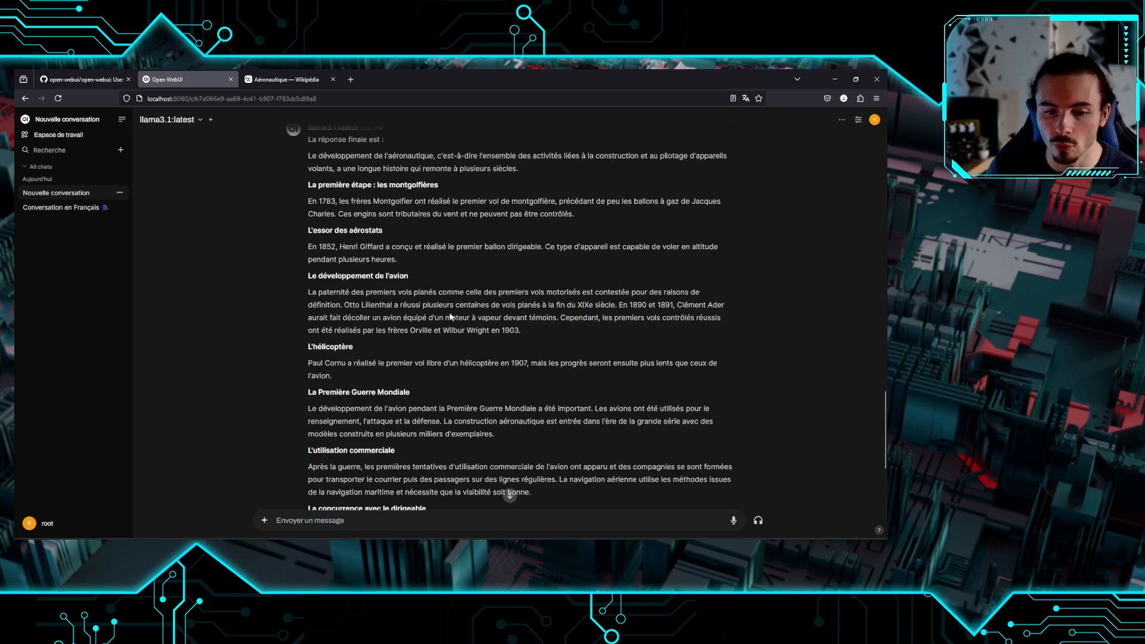
pyautogui.scroll(10, 439, 300)
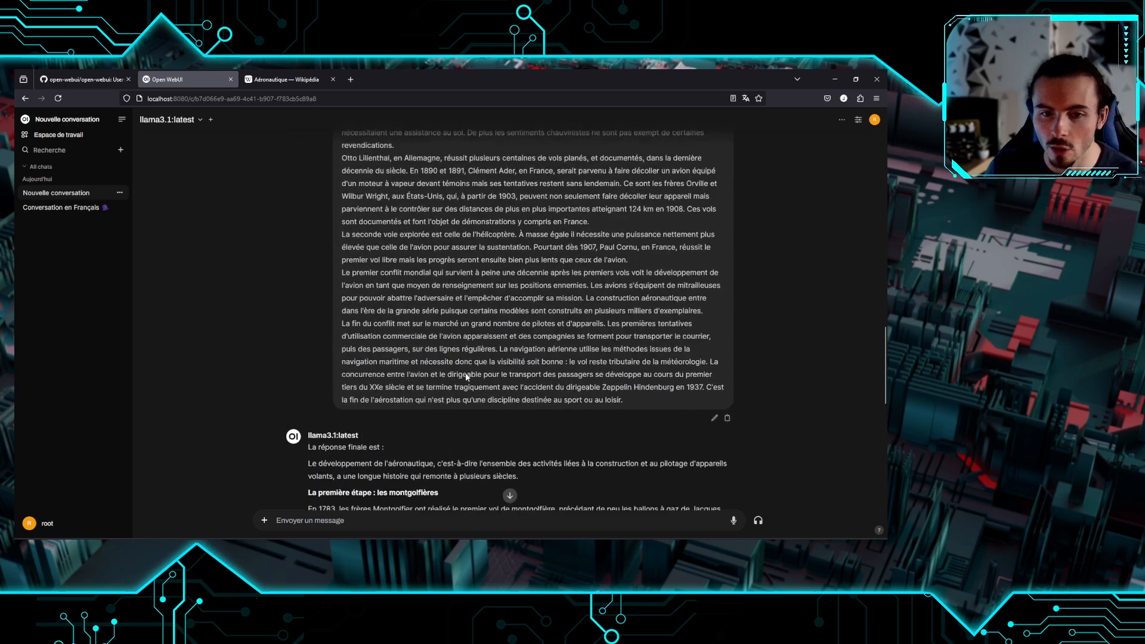
pyautogui.scroll(-15, 500, 377)
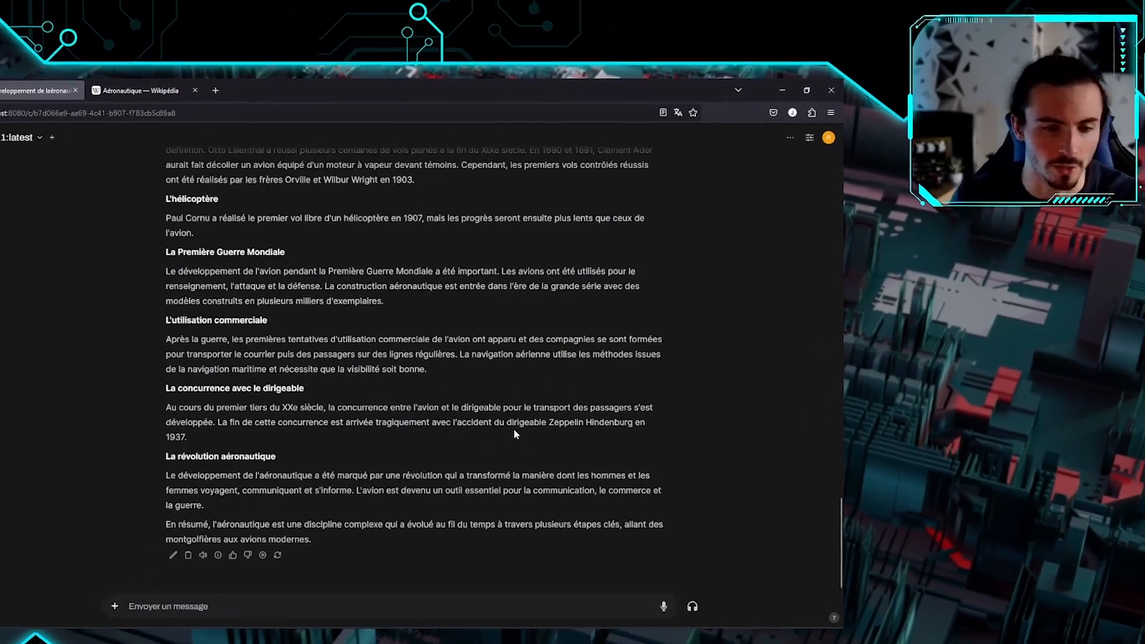
pyautogui.click(98, 119)
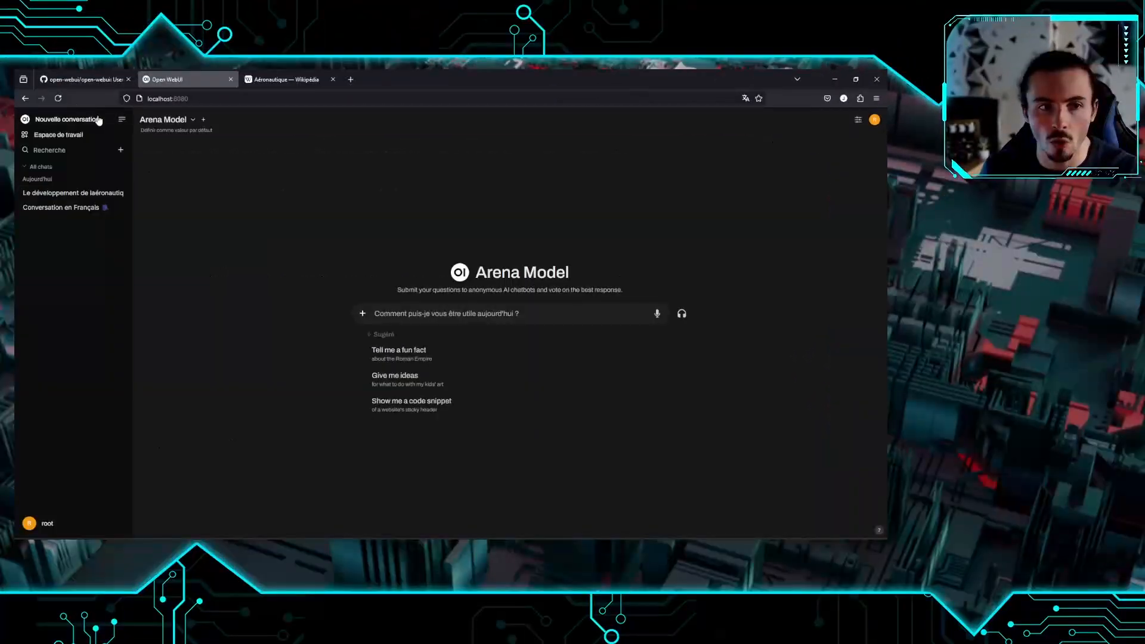
# Choose llama3.1:latest and attach the Fine tune collection with # in the new chat
pyautogui.click(175, 121)
pyautogui.click(189, 179)
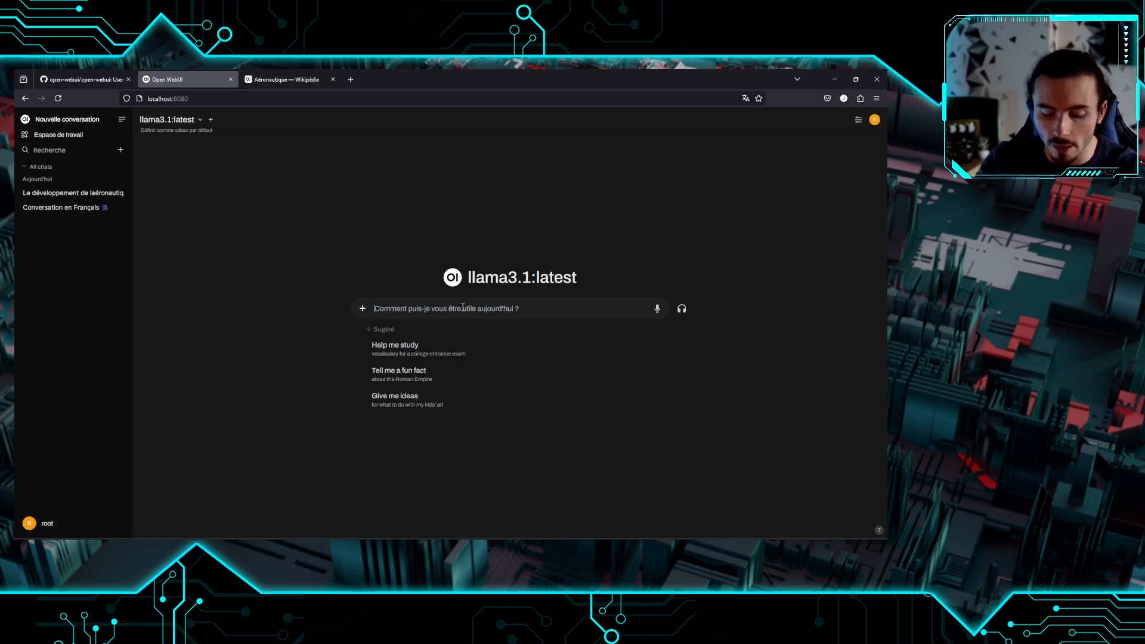
pyautogui.write('#')
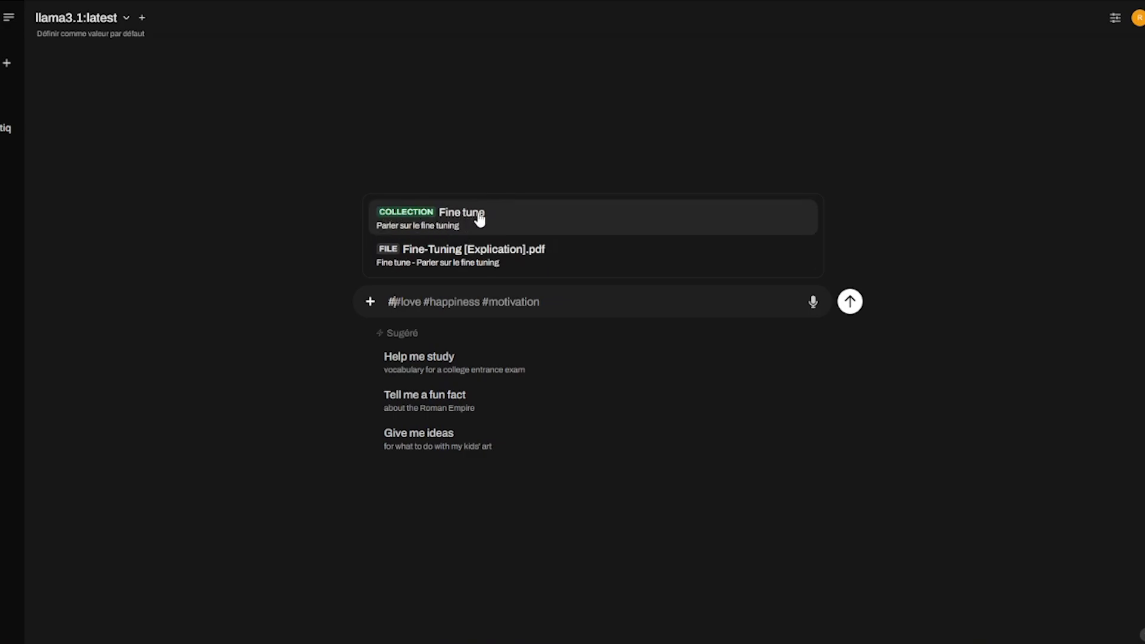
pyautogui.click(481, 218)
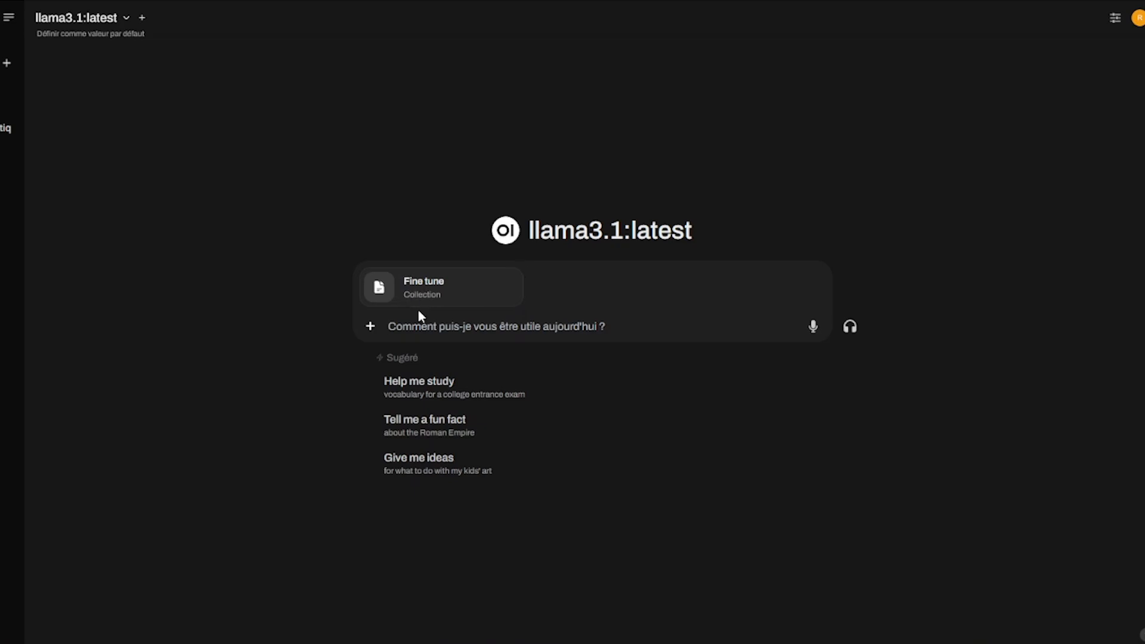
pyautogui.click(813, 326)
# Ask 'De quoi aprle ce document ?' and open the cited Fine-Tuning [Explication].pdf source
pyautogui.write('De quoi ap')
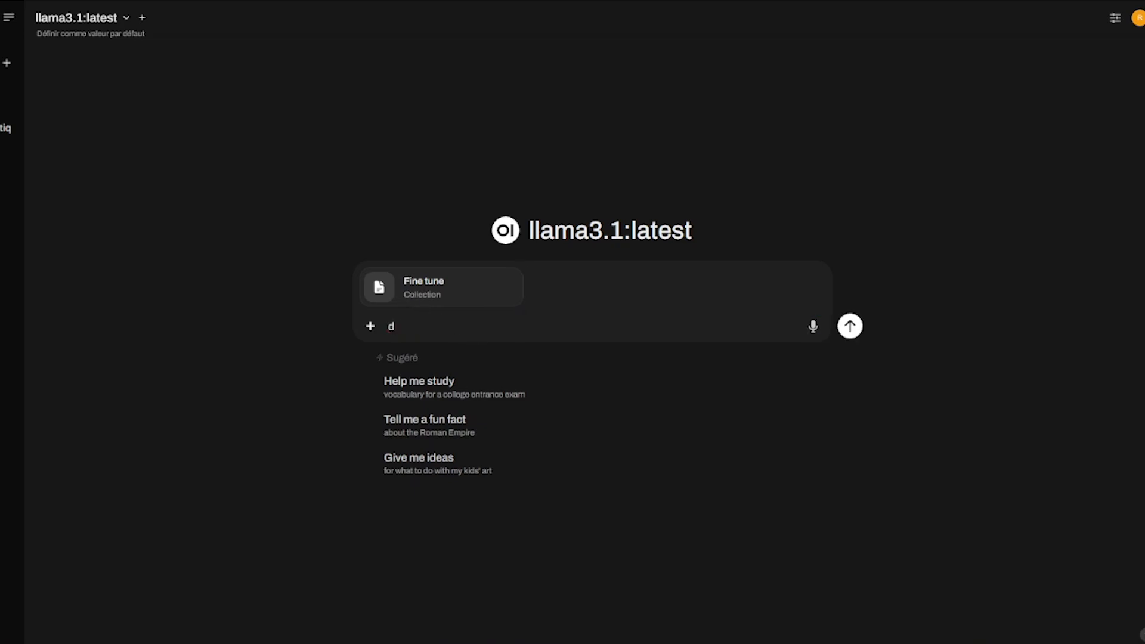
pyautogui.write('rle ce document ?')
pyautogui.press('Return')
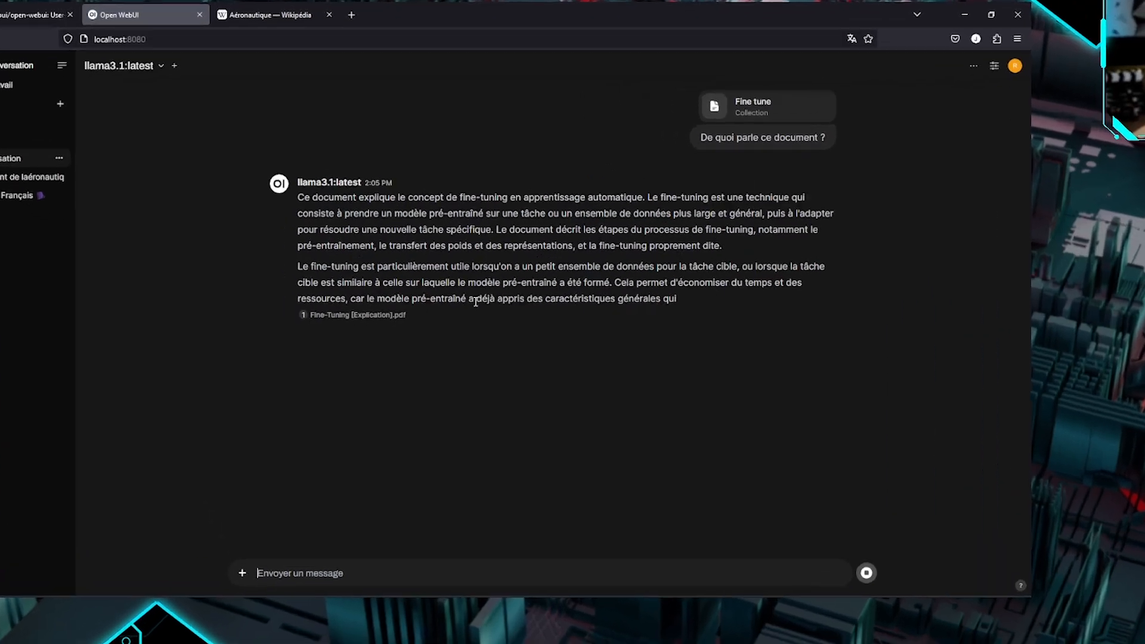
pyautogui.click(324, 350)
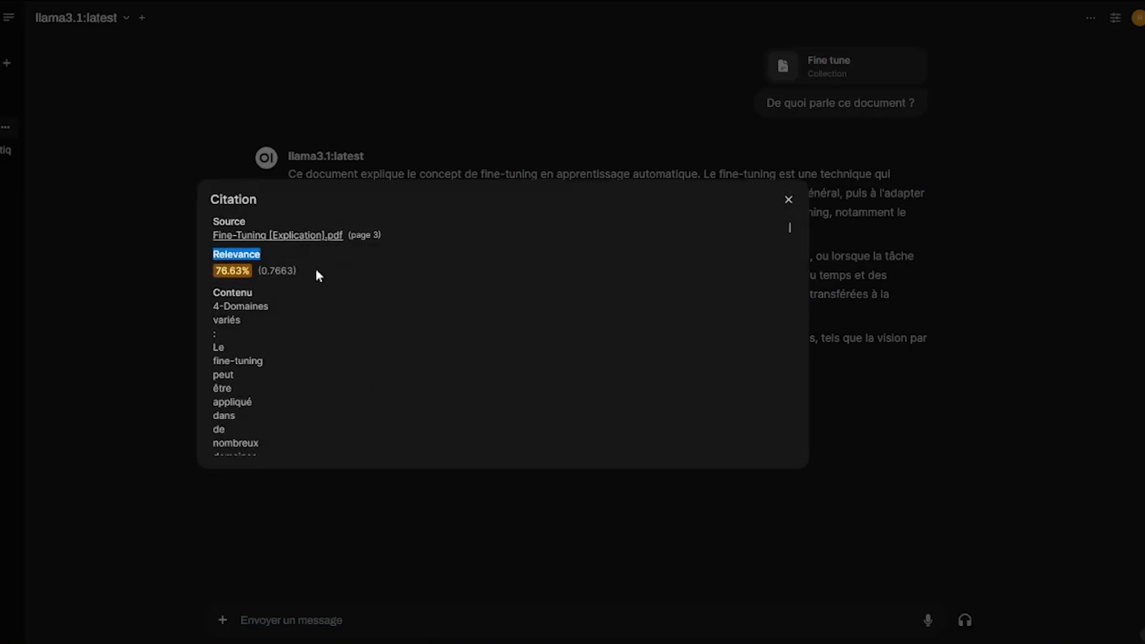
# Read through the cited passages, selecting the text about small datasets
pyautogui.scroll(-3, 281, 274)
pyautogui.scroll(1, 284, 278)
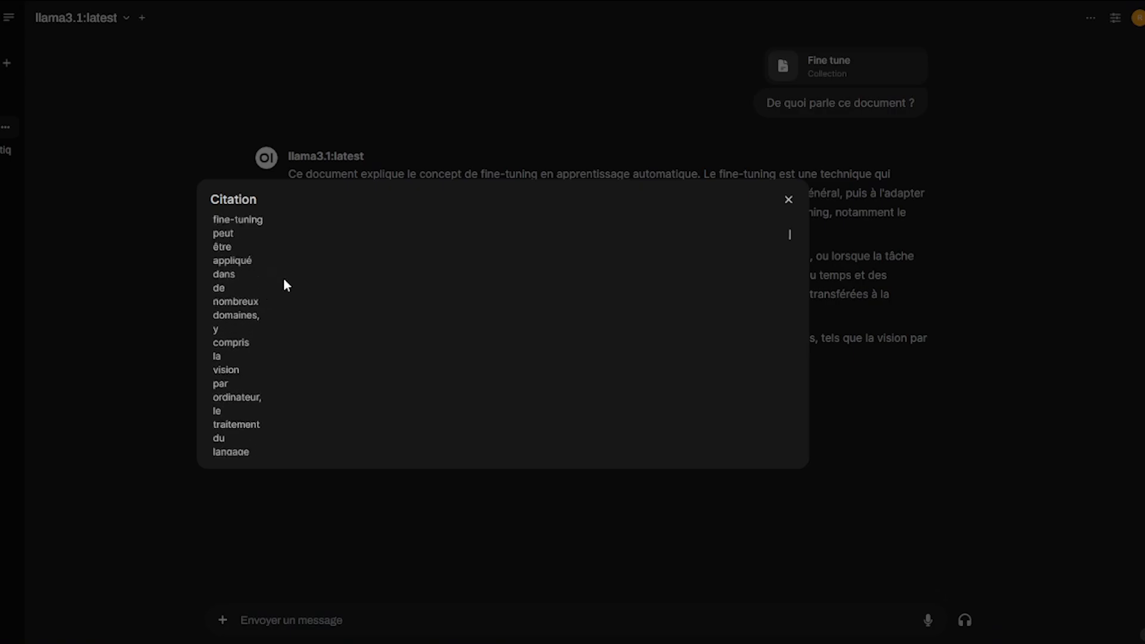
pyautogui.scroll(3, 284, 280)
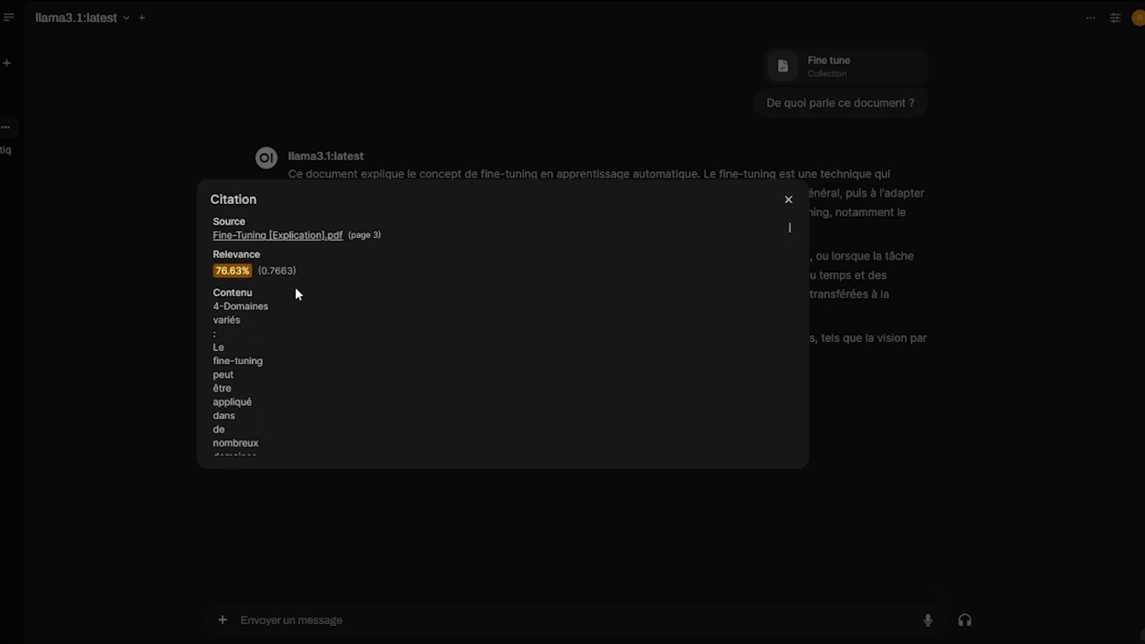
pyautogui.scroll(-18, 301, 344)
pyautogui.moveTo(231, 293); pyautogui.dragTo(276, 276)
pyautogui.scroll(6, 294, 308)
pyautogui.click(276, 276)
pyautogui.scroll(2, 297, 332)
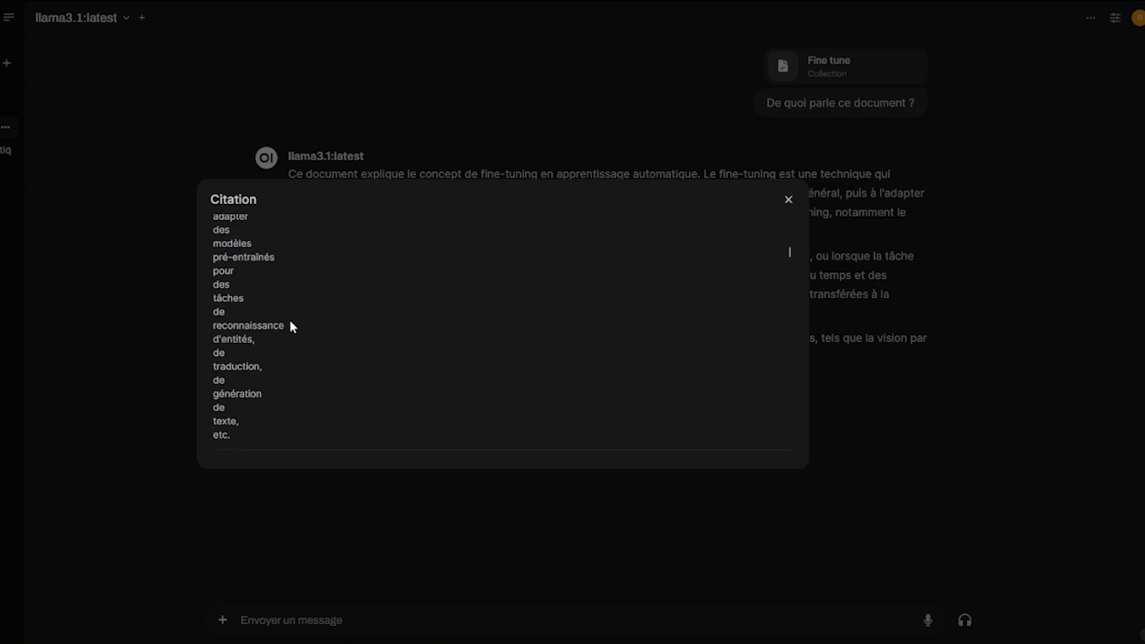
pyautogui.scroll(-1, 290, 321)
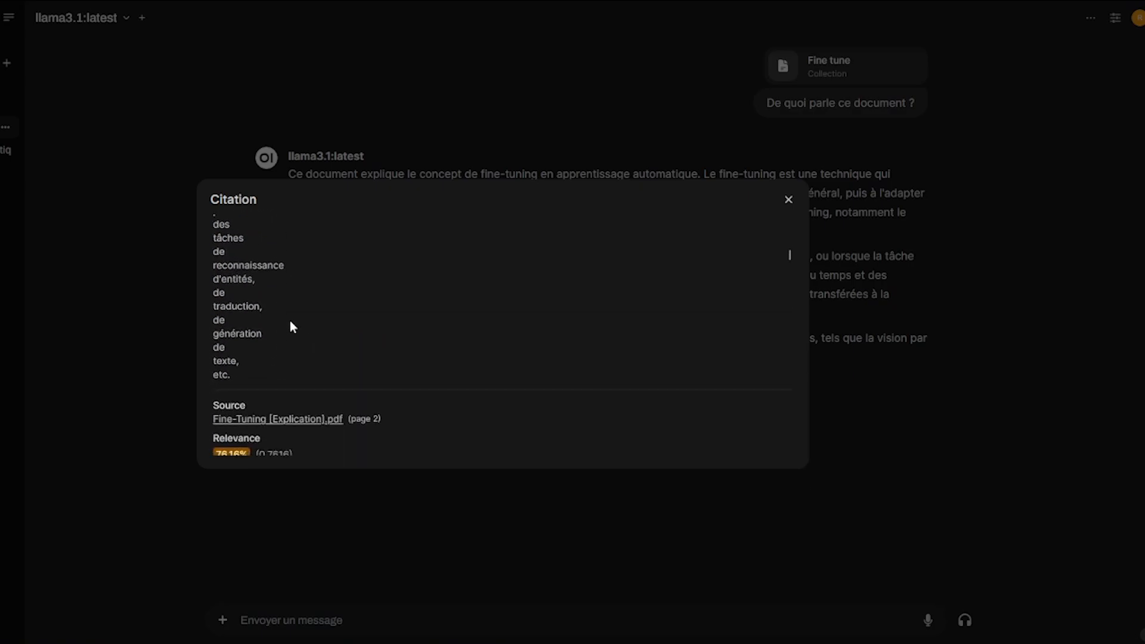
pyautogui.scroll(-10, 290, 320)
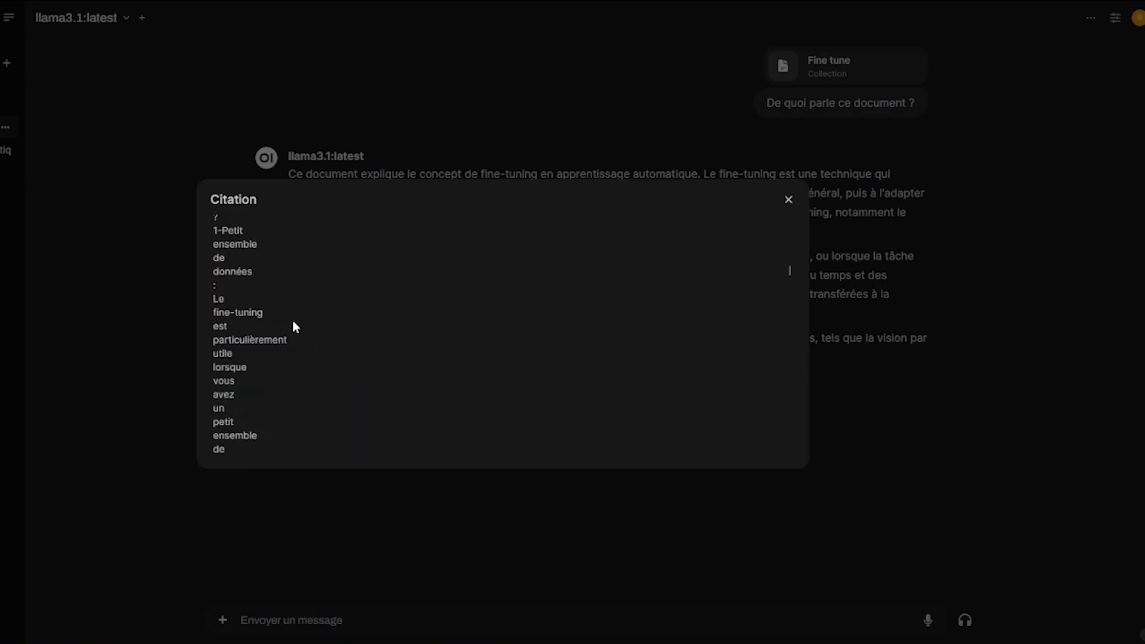
pyautogui.moveTo(224, 271); pyautogui.dragTo(286, 352)
pyautogui.click(286, 351)
pyautogui.scroll(-10, 287, 357)
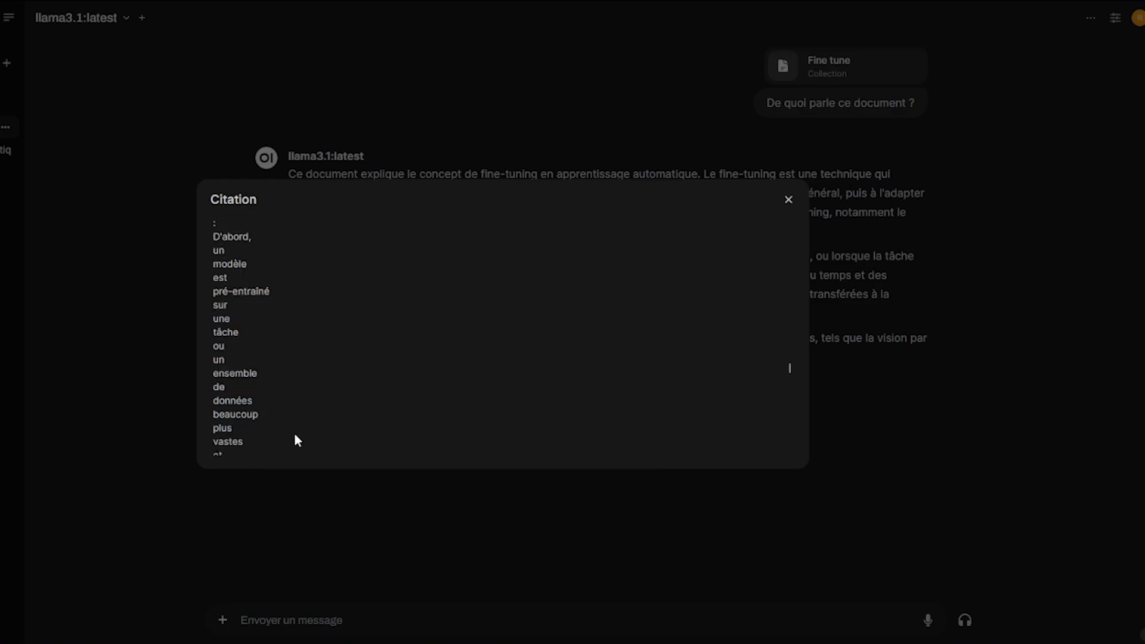
pyautogui.scroll(3, 293, 439)
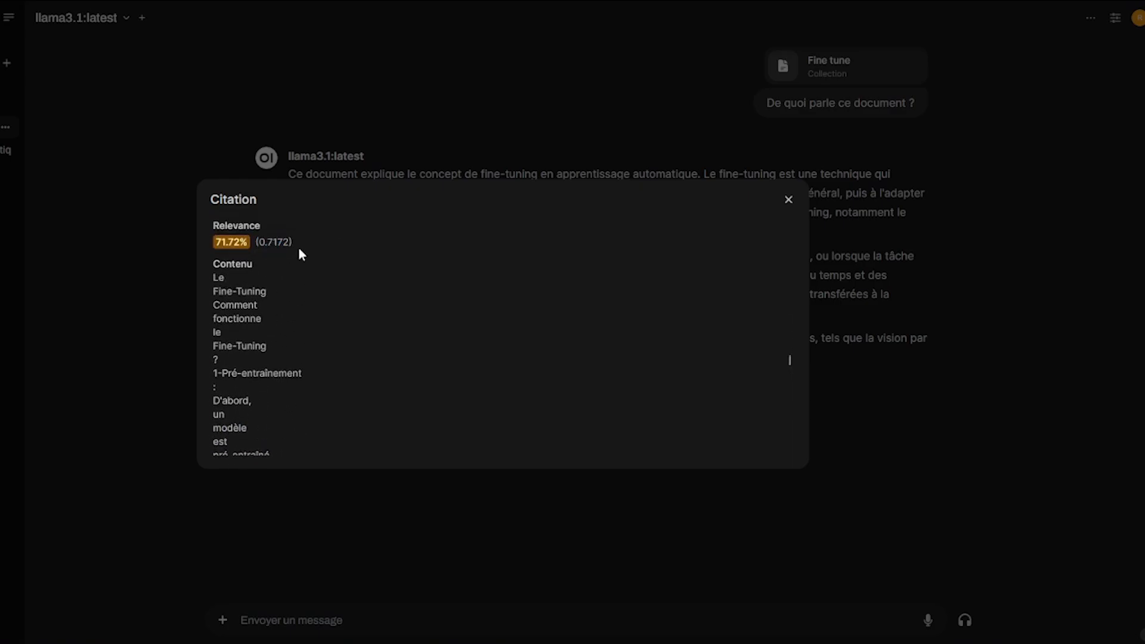
pyautogui.scroll(-15, 787, 353)
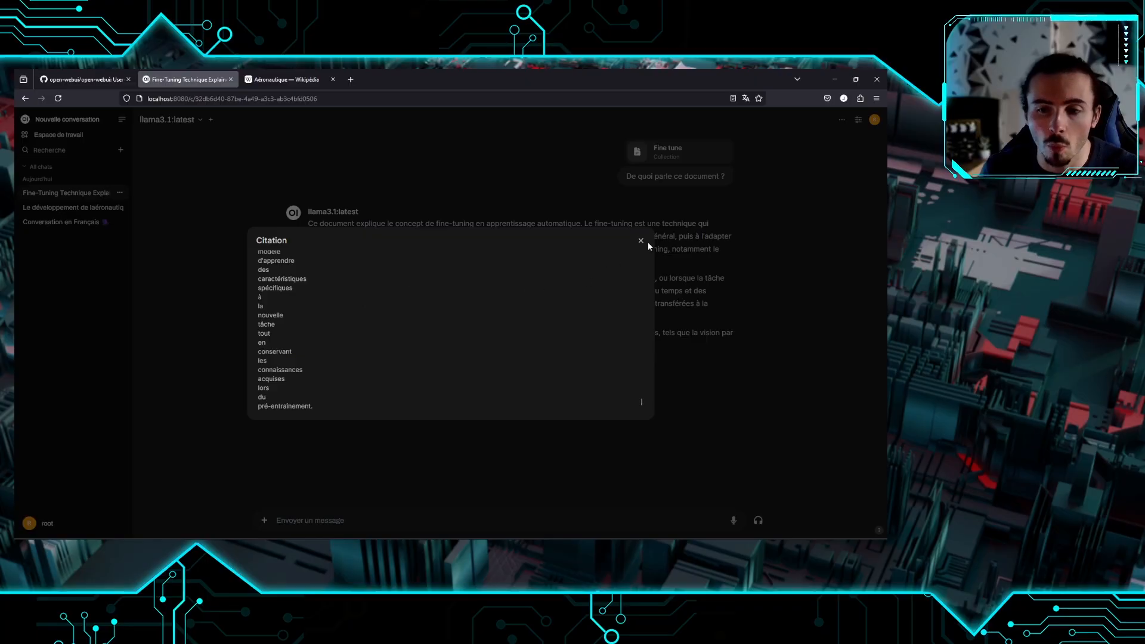
# Close the citation details and briefly highlight the full answer text
pyautogui.press('Escape')
pyautogui.moveTo(317, 223); pyautogui.dragTo(645, 352)
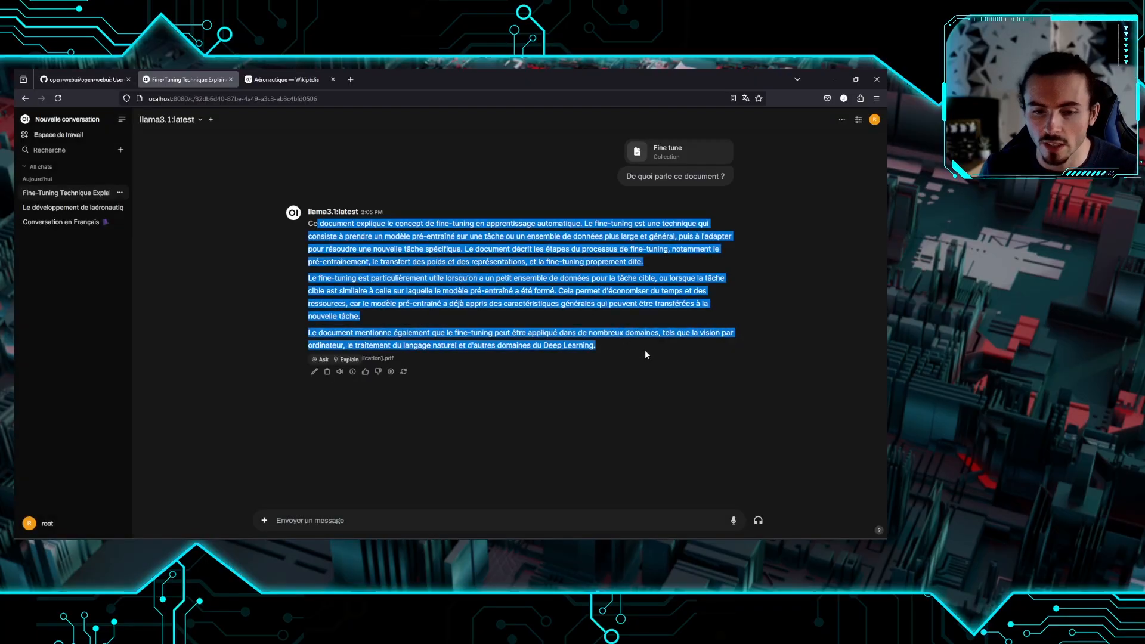
pyautogui.click(645, 351)
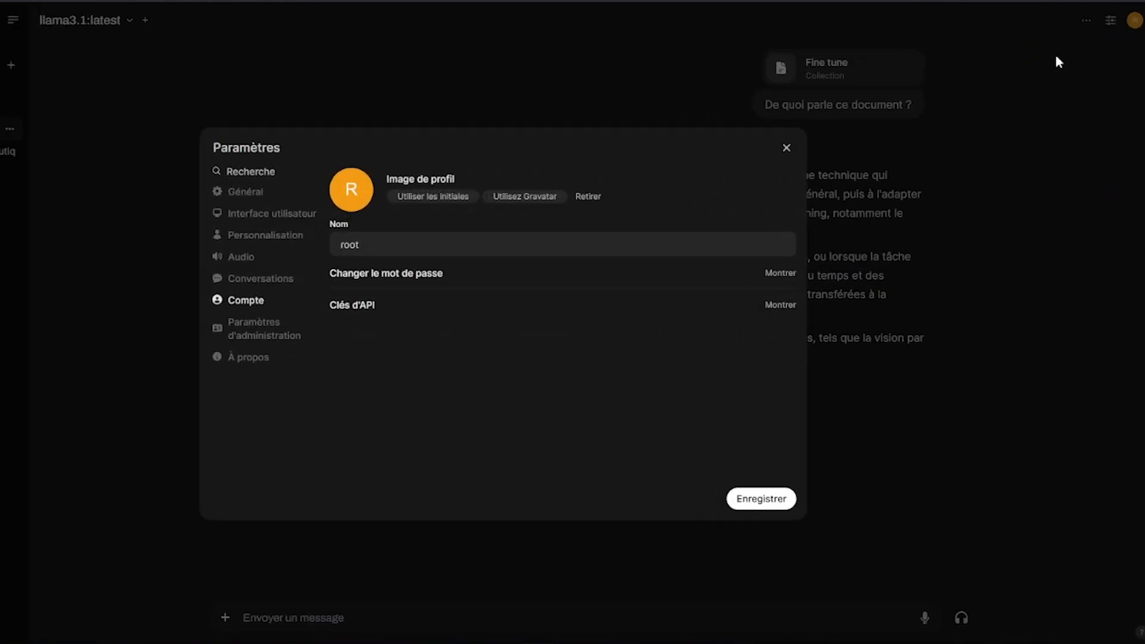
# Open the Documents section of the administration settings to view the embedding engine and model
pyautogui.click(259, 328)
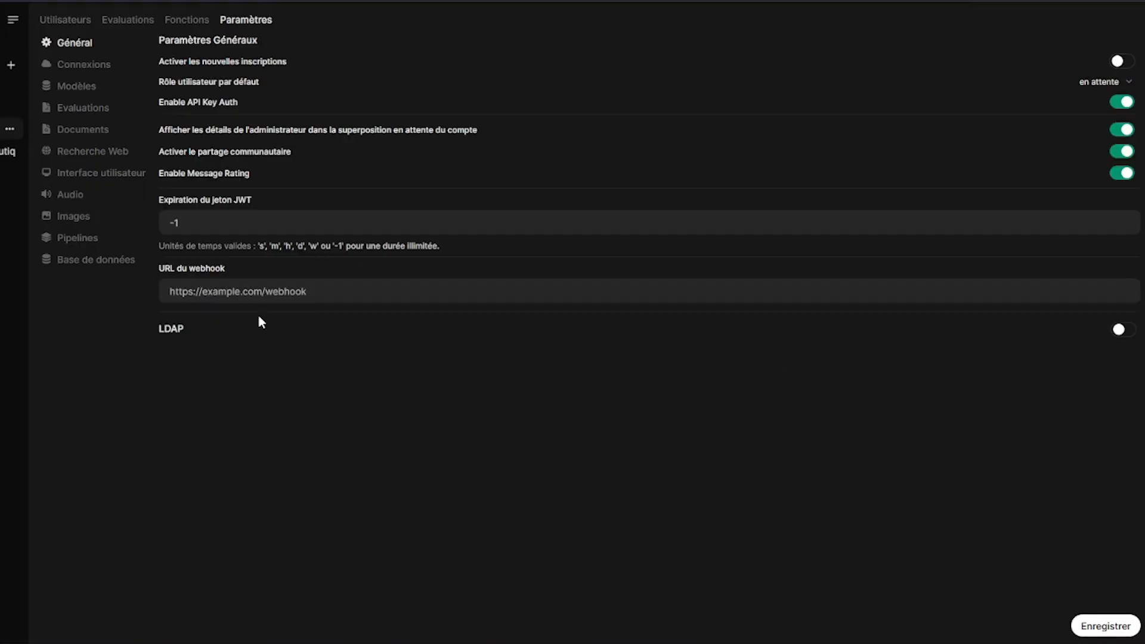
pyautogui.click(78, 136)
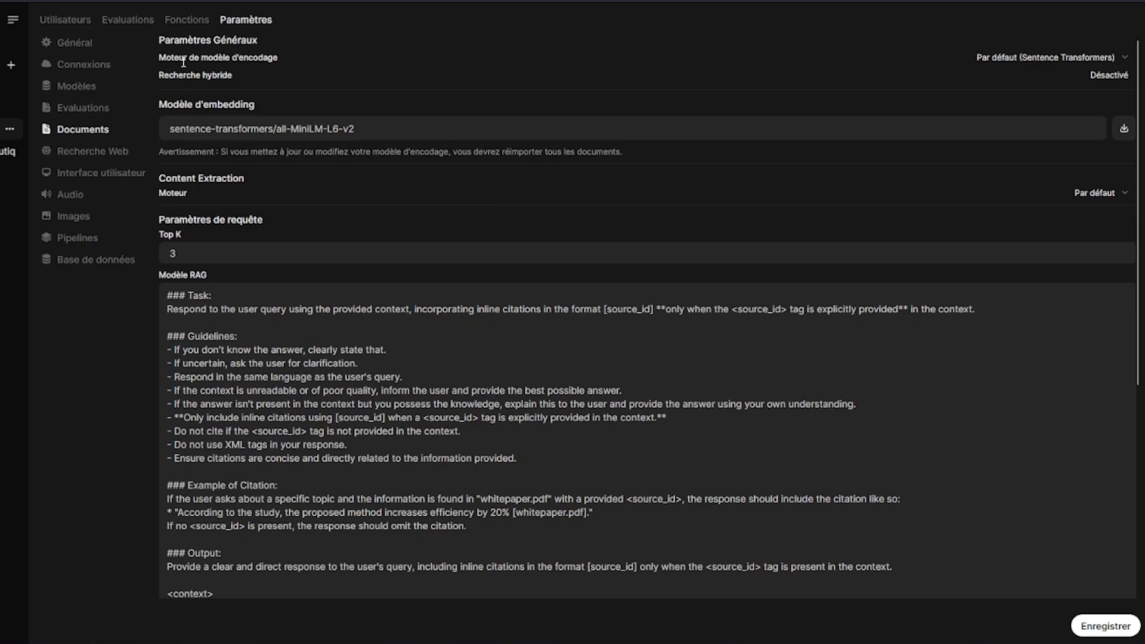
pyautogui.click(290, 63)
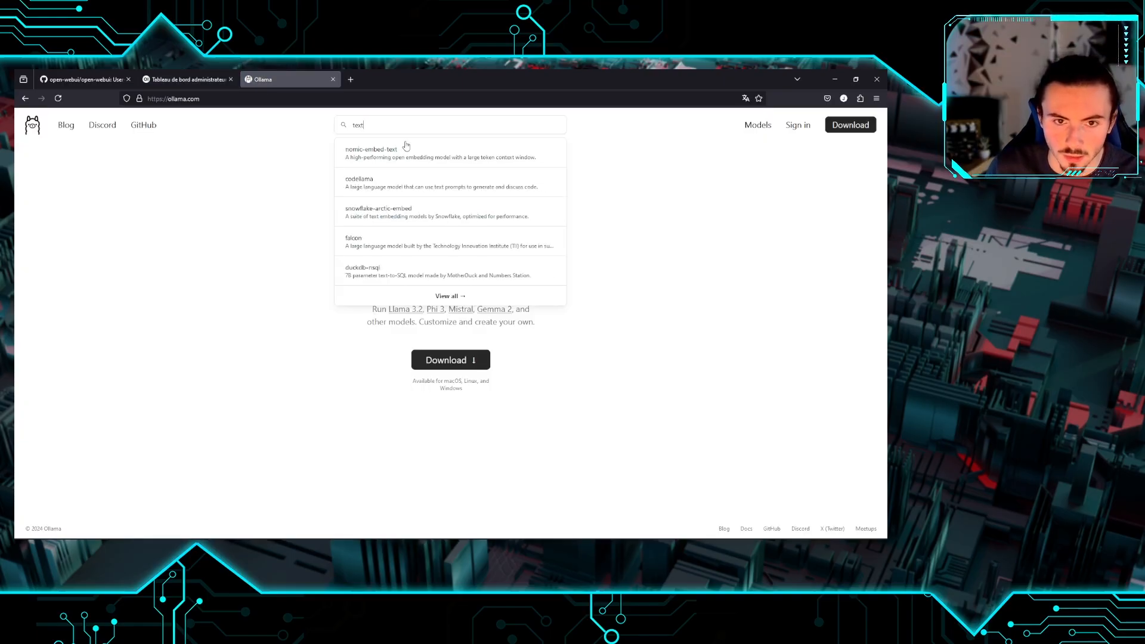
# Open the nomic-embed-text model page on Ollama and highlight its name
pyautogui.click(405, 145)
pyautogui.moveTo(429, 199); pyautogui.dragTo(254, 193)
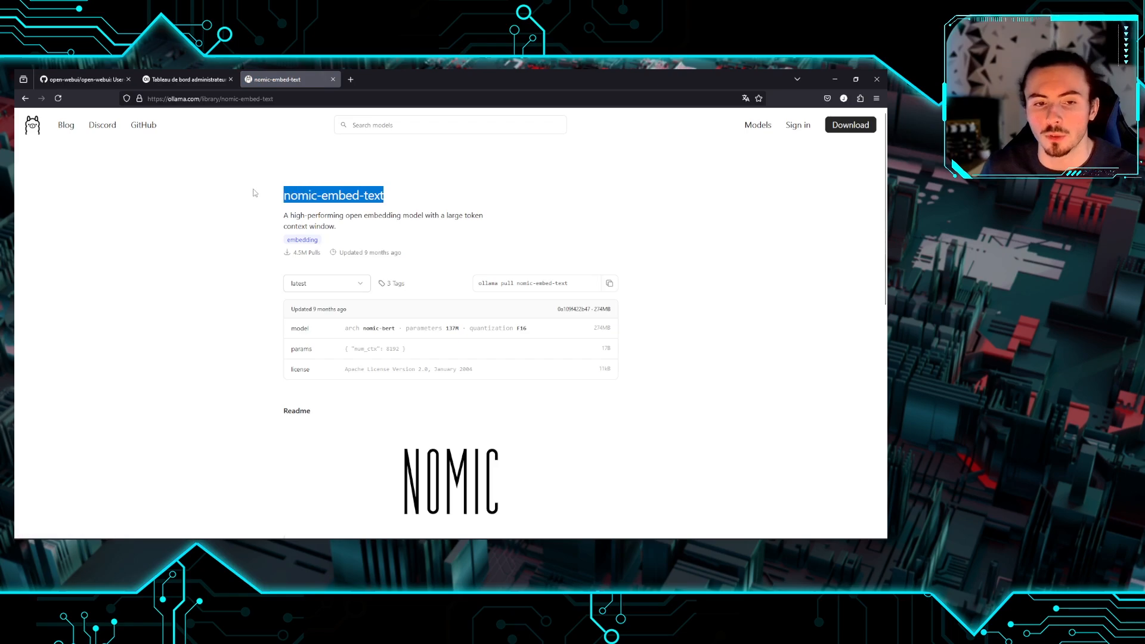
pyautogui.click(250, 191)
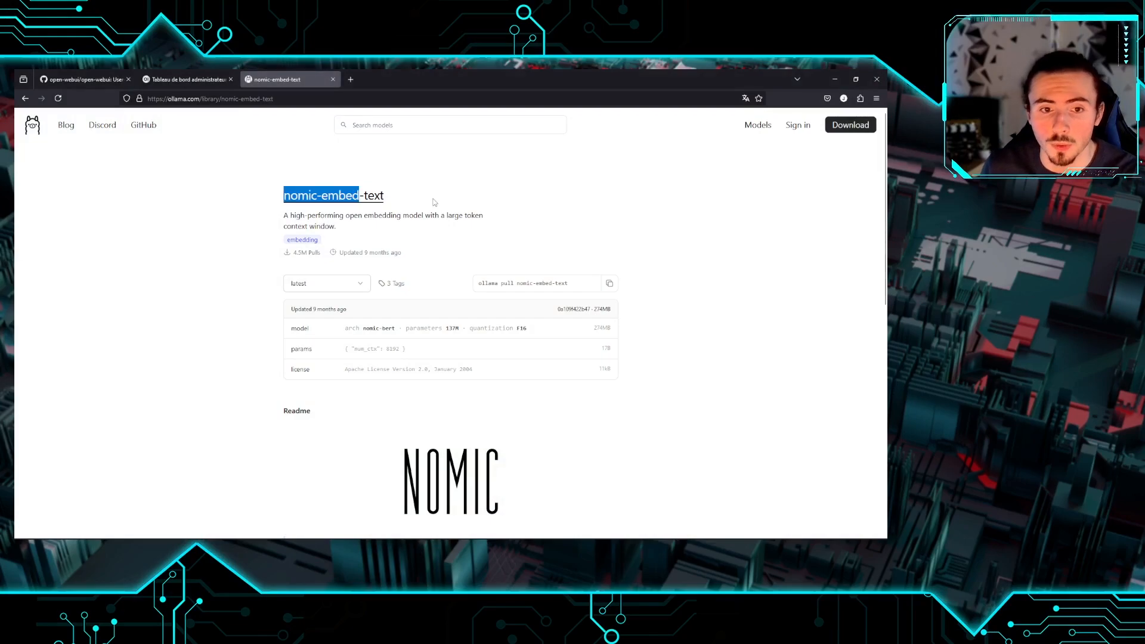
pyautogui.moveTo(432, 199); pyautogui.dragTo(434, 198)
pyautogui.click(434, 198)
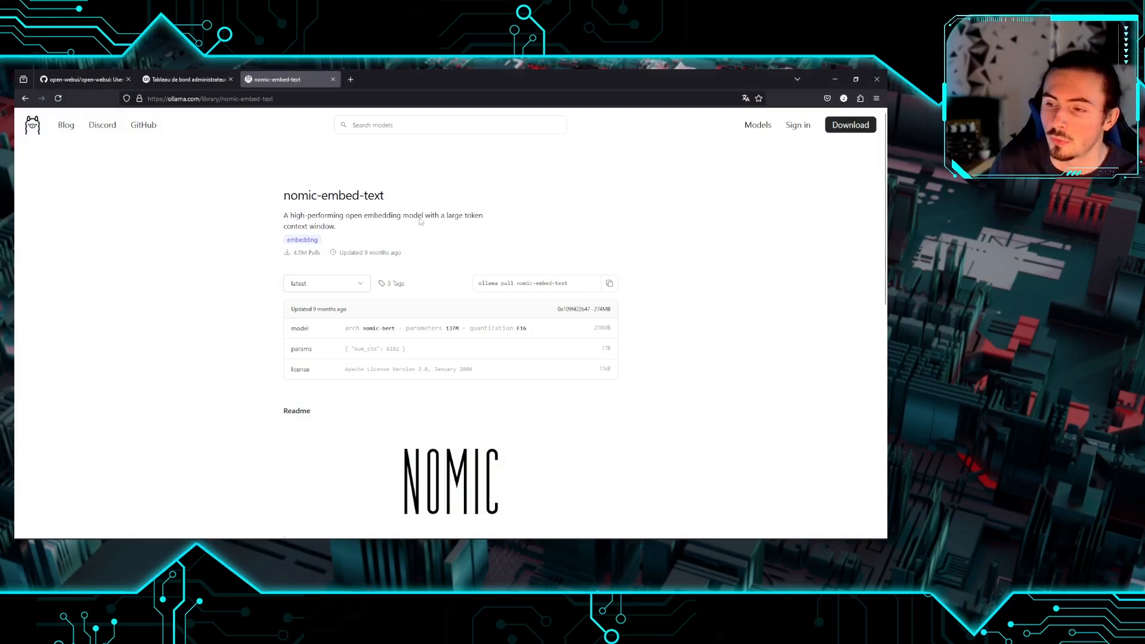
# Close the Ollama page and highlight the current sentence-transformers/all-MiniLM-L6-v2 embedding model
pyautogui.click(332, 79)
pyautogui.moveTo(353, 192); pyautogui.dragTo(225, 195)
pyautogui.click(442, 196)
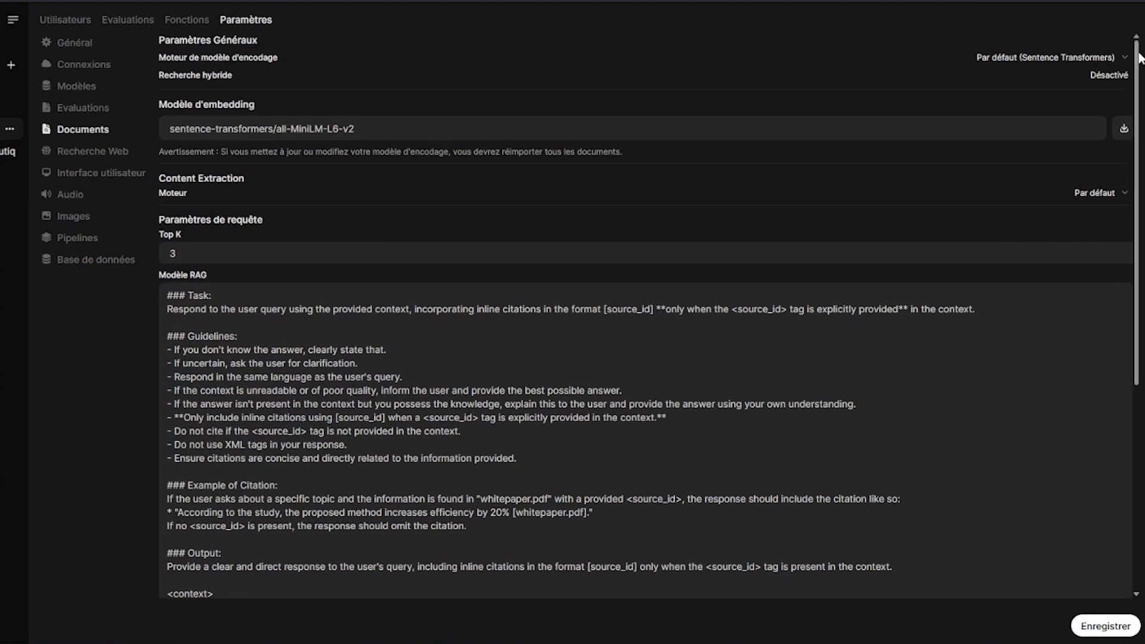
# Set the embedding engine to Ollama and raise the encoding batch size toward 260
pyautogui.click(1123, 59)
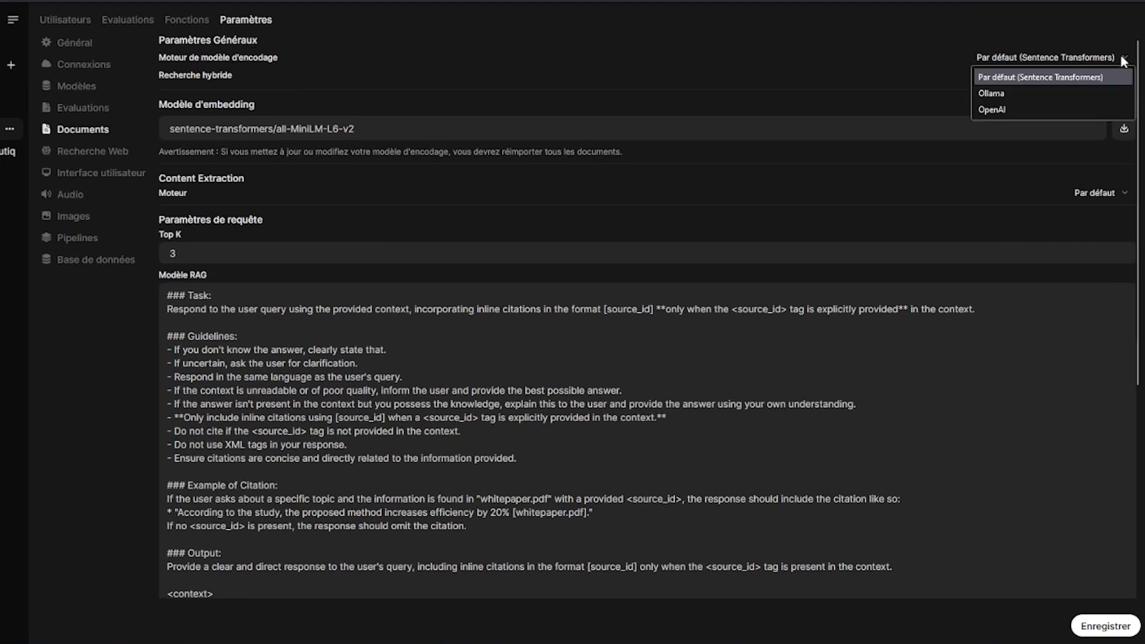
pyautogui.click(993, 93)
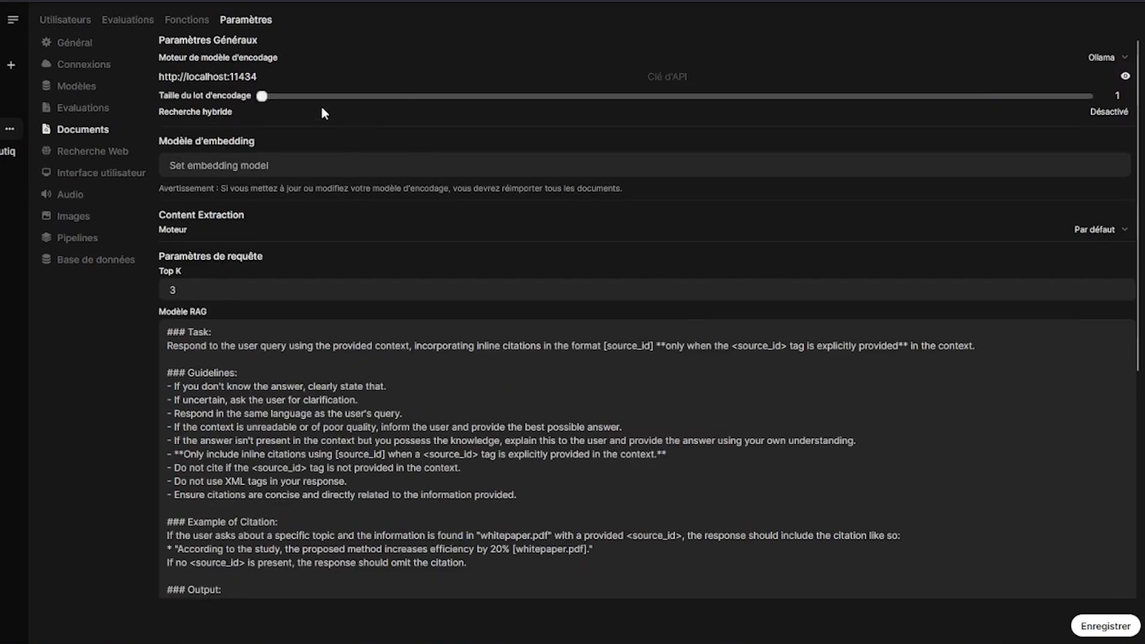
pyautogui.moveTo(263, 96); pyautogui.dragTo(274, 98)
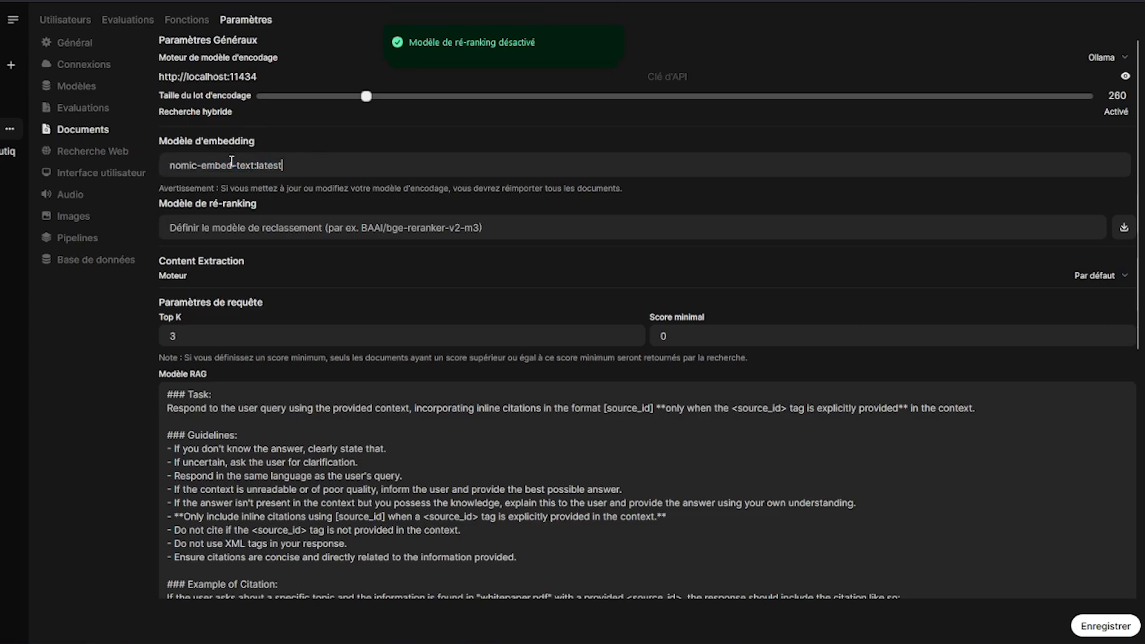
# Review the RAG prompt template, then save the document settings with Enregistrer
pyautogui.scroll(-3, 201, 185)
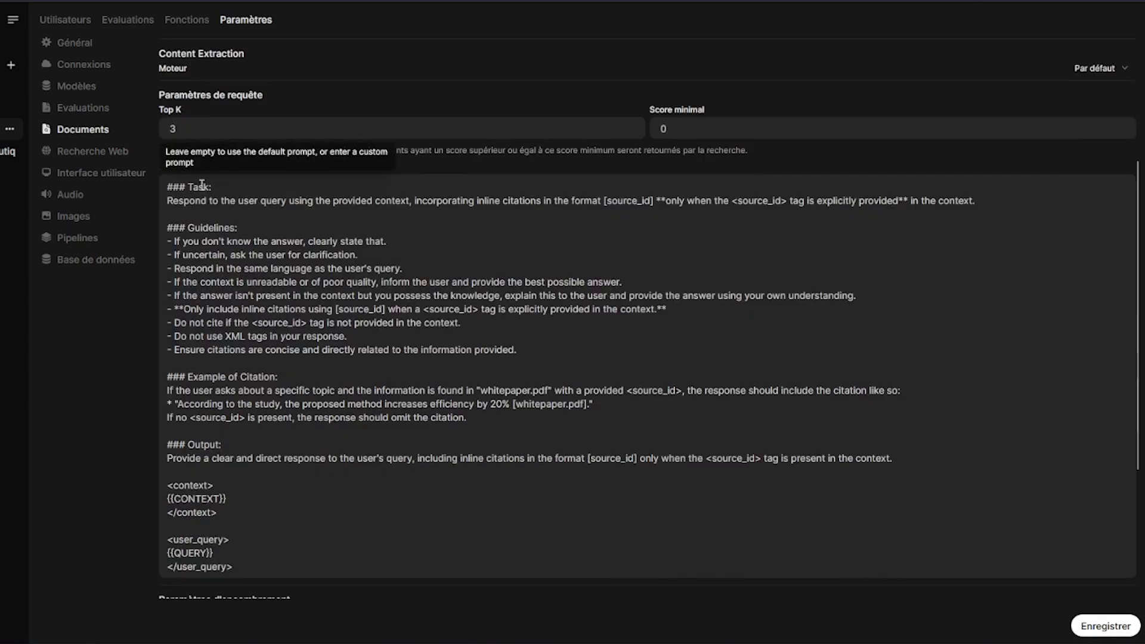
pyautogui.click(258, 201)
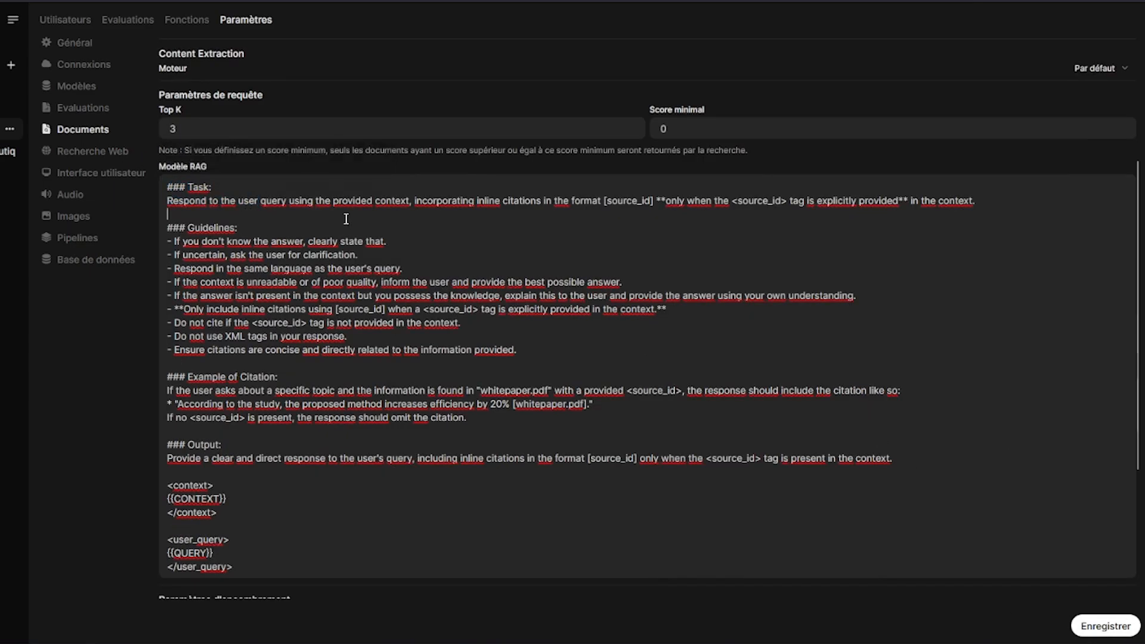
pyautogui.scroll(-5, 345, 219)
pyautogui.scroll(4, 450, 276)
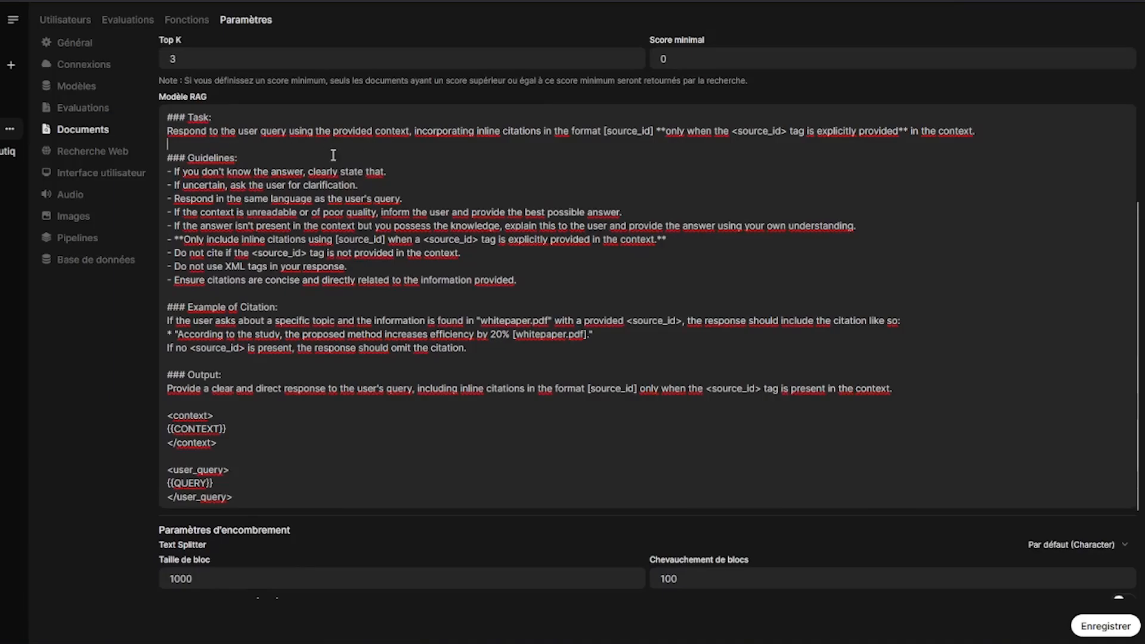
pyautogui.click(187, 140)
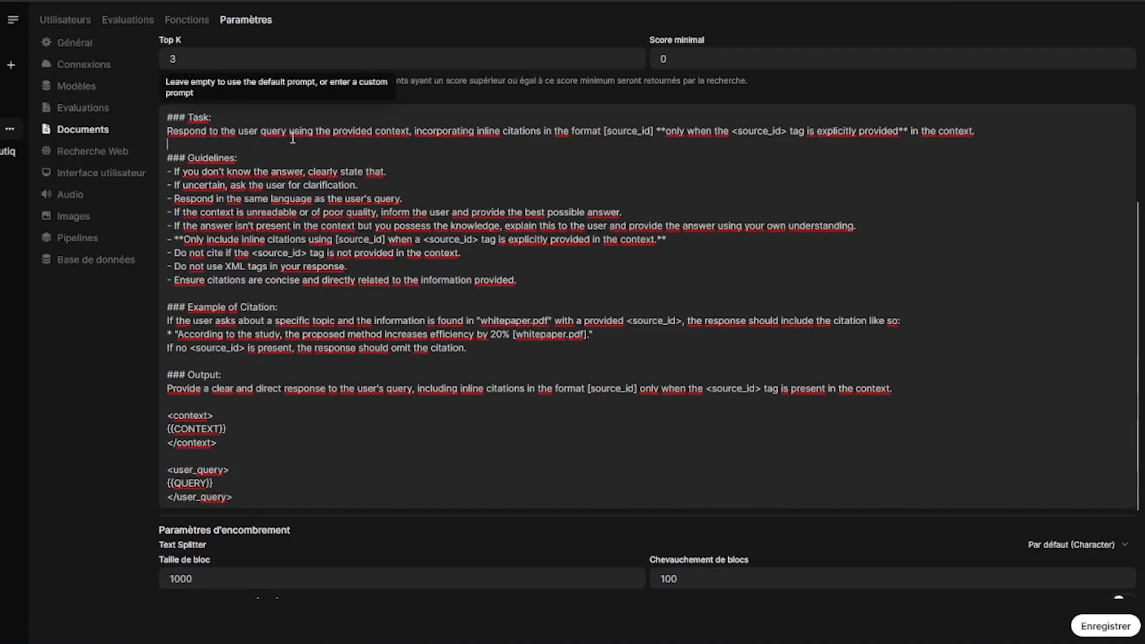
pyautogui.moveTo(167, 117); pyautogui.dragTo(565, 419)
pyautogui.click(568, 425)
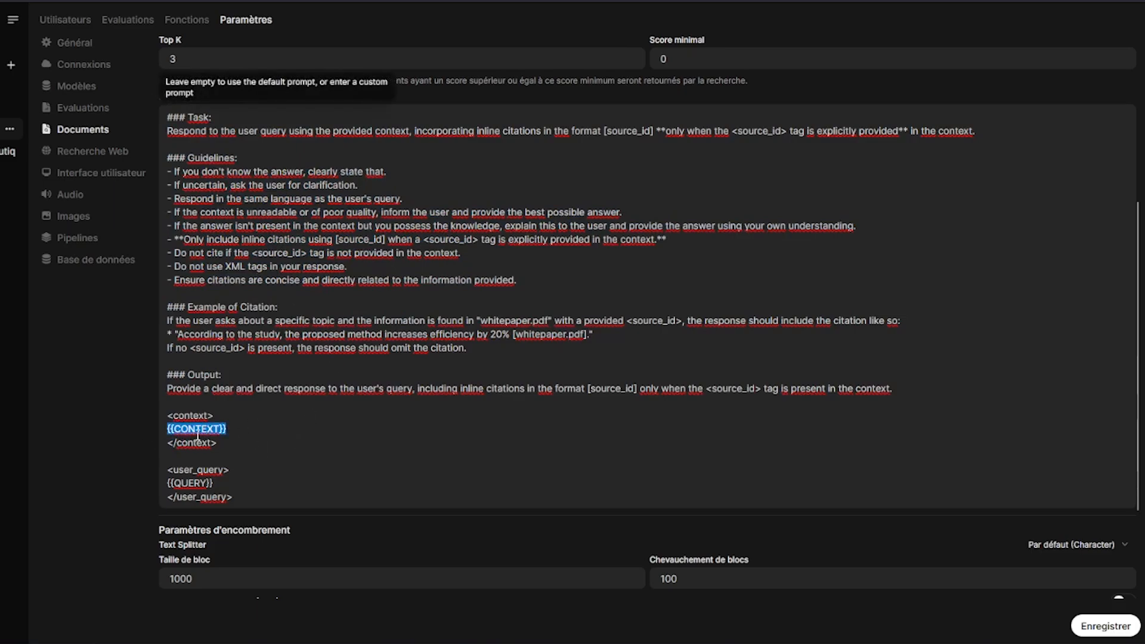
pyautogui.moveTo(376, 442); pyautogui.dragTo(169, 116)
pyautogui.click(466, 184)
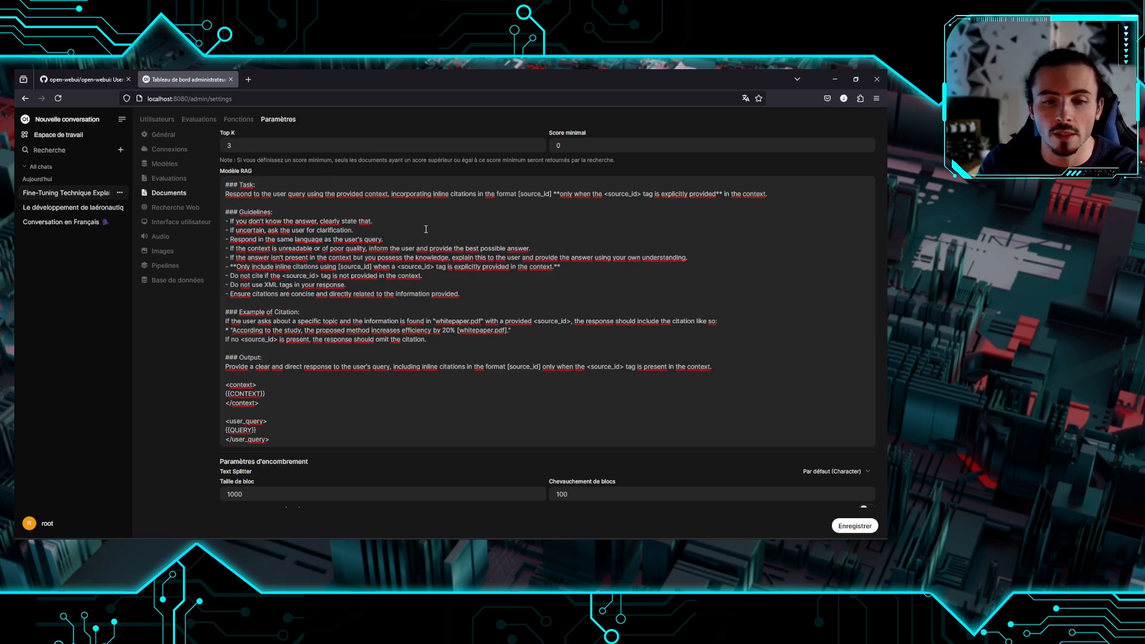
pyautogui.scroll(-2, 366, 214)
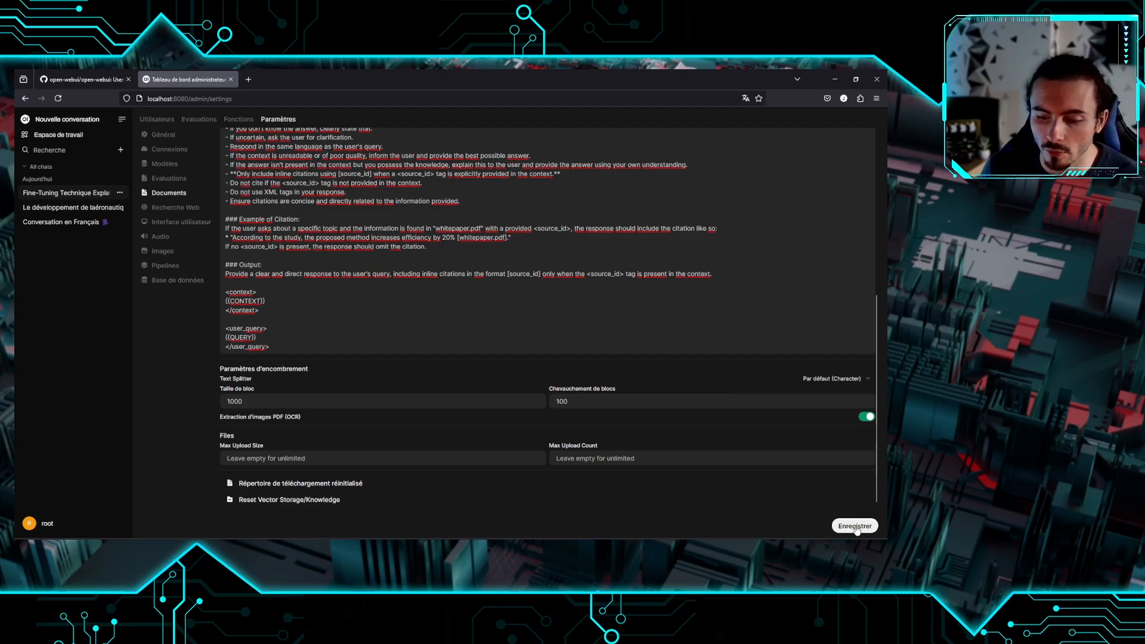
pyautogui.click(1105, 625)
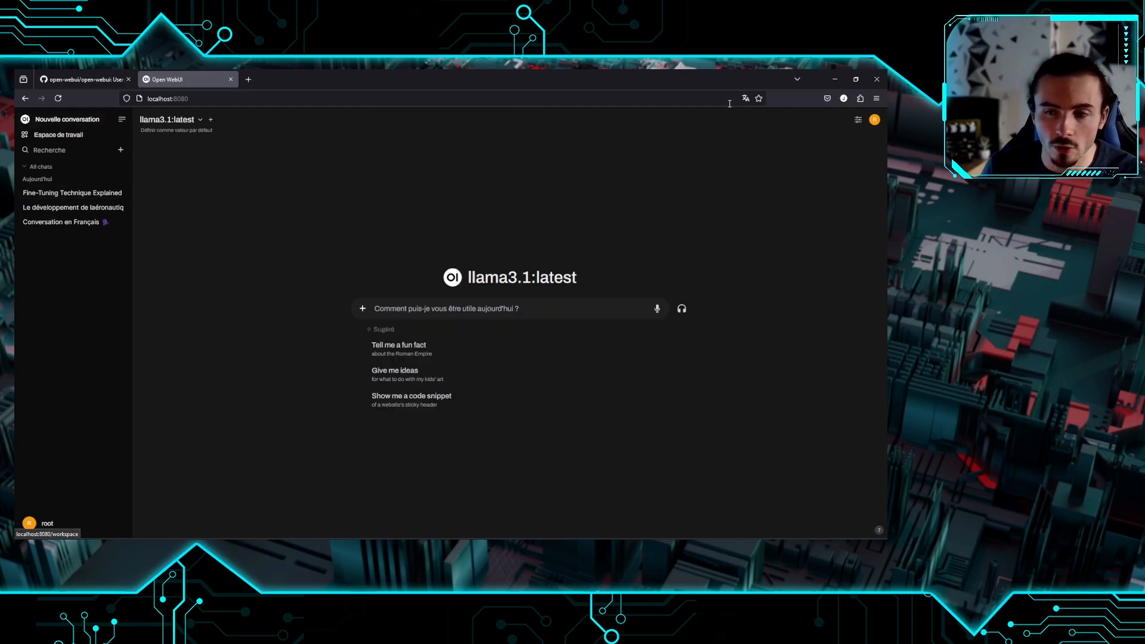
# Delete the Fine tune collection from Espace de travail > Connaissance
pyautogui.click(858, 120)
pyautogui.click(858, 120)
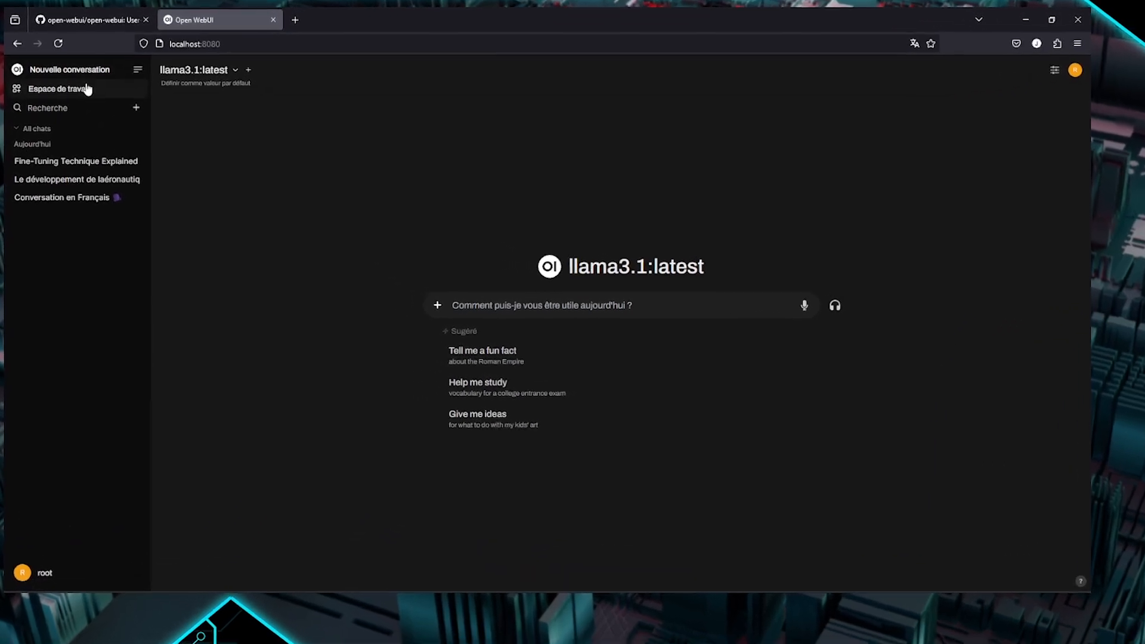
pyautogui.click(66, 135)
pyautogui.click(267, 24)
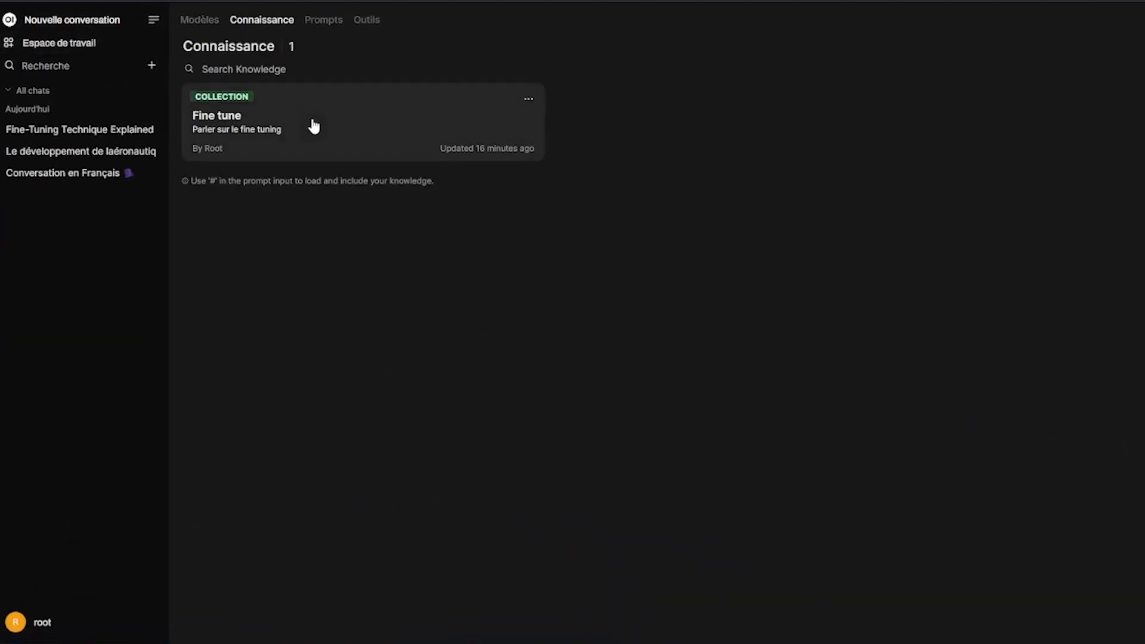
pyautogui.click(530, 96)
pyautogui.click(713, 352)
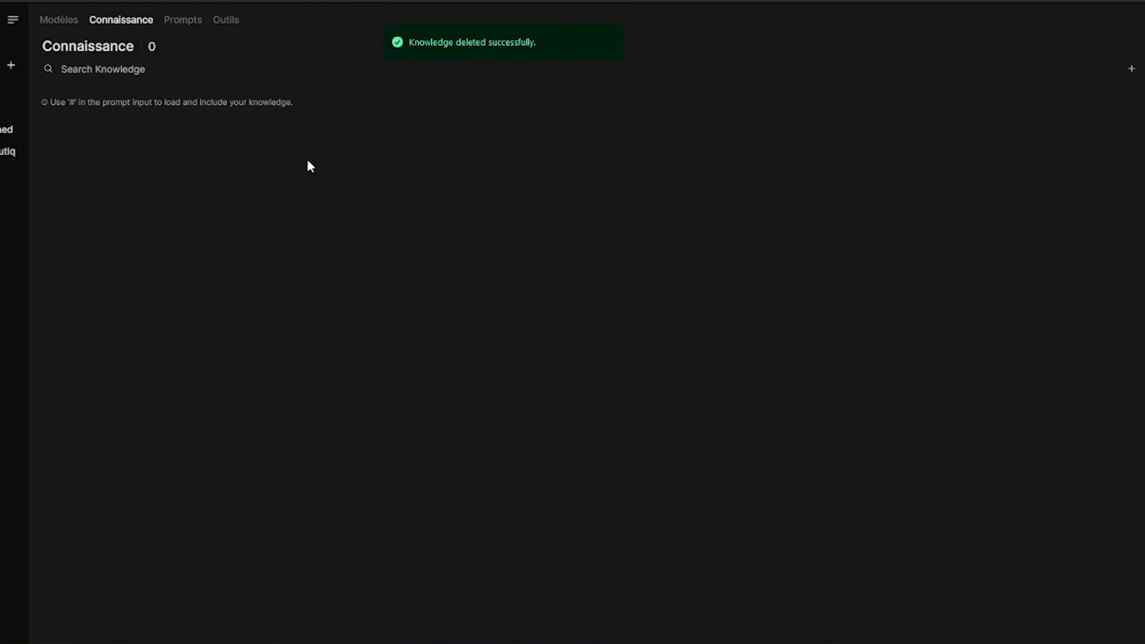
# Start creating a new knowledge base
pyautogui.rightClick(285, 168)
pyautogui.press('Escape')
pyautogui.click(1131, 68)
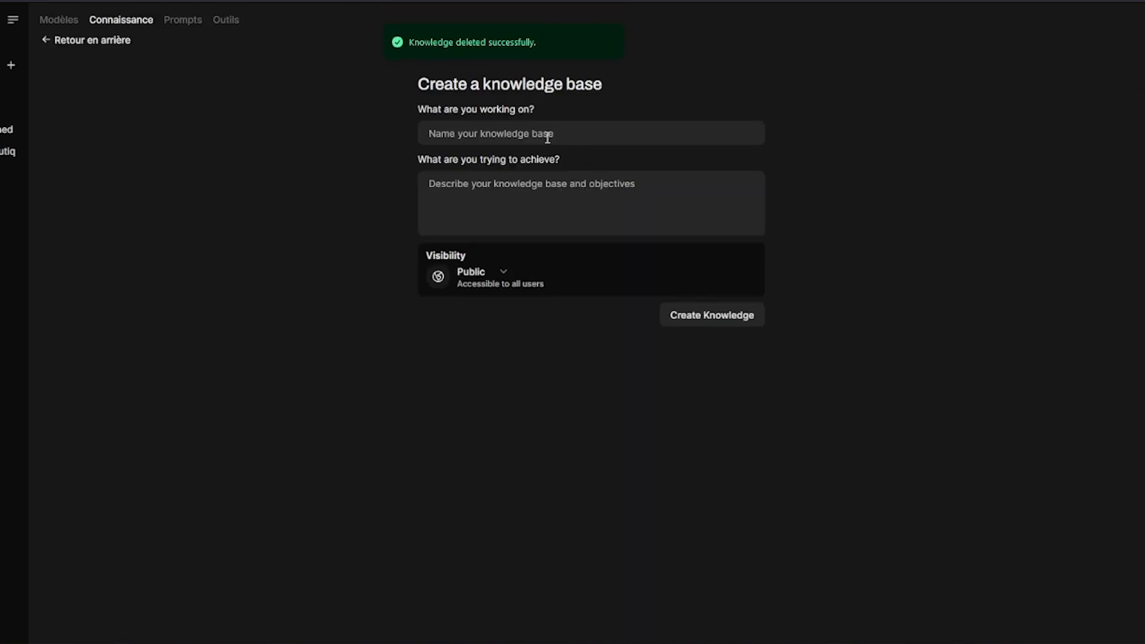
# Name the new knowledge base 'fine tuning' with the description 'test'
pyautogui.write('fine tuning')
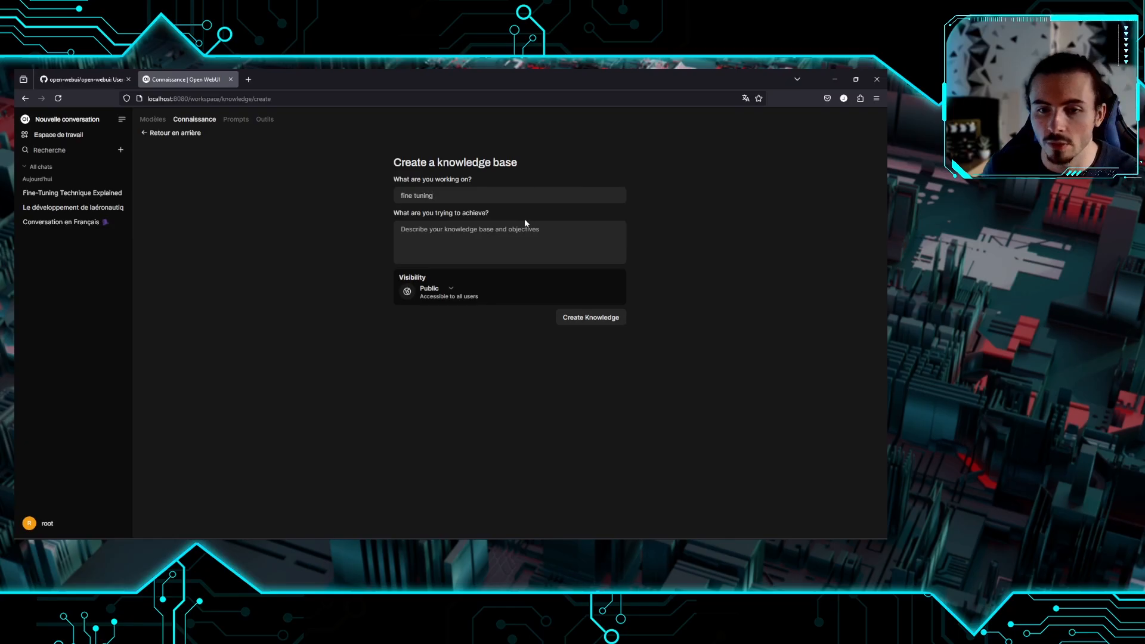
pyautogui.click(526, 232)
pyautogui.write('test')
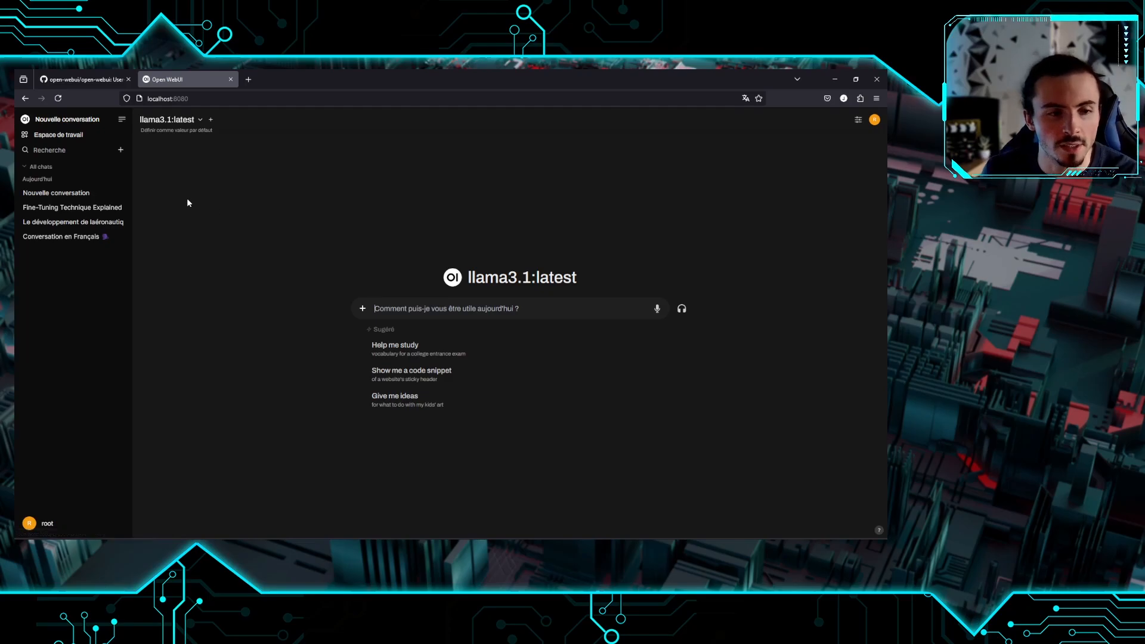
# Open Conversation en Français and show its Télécharger options: JSON, plain text and PDF
pyautogui.click(66, 225)
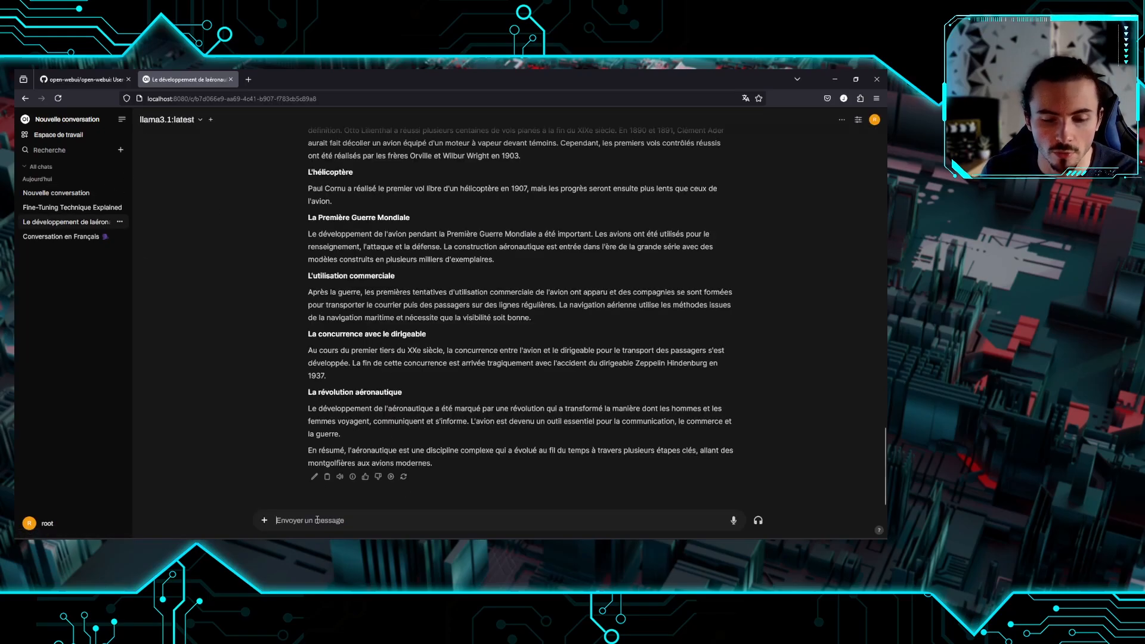
pyautogui.click(110, 236)
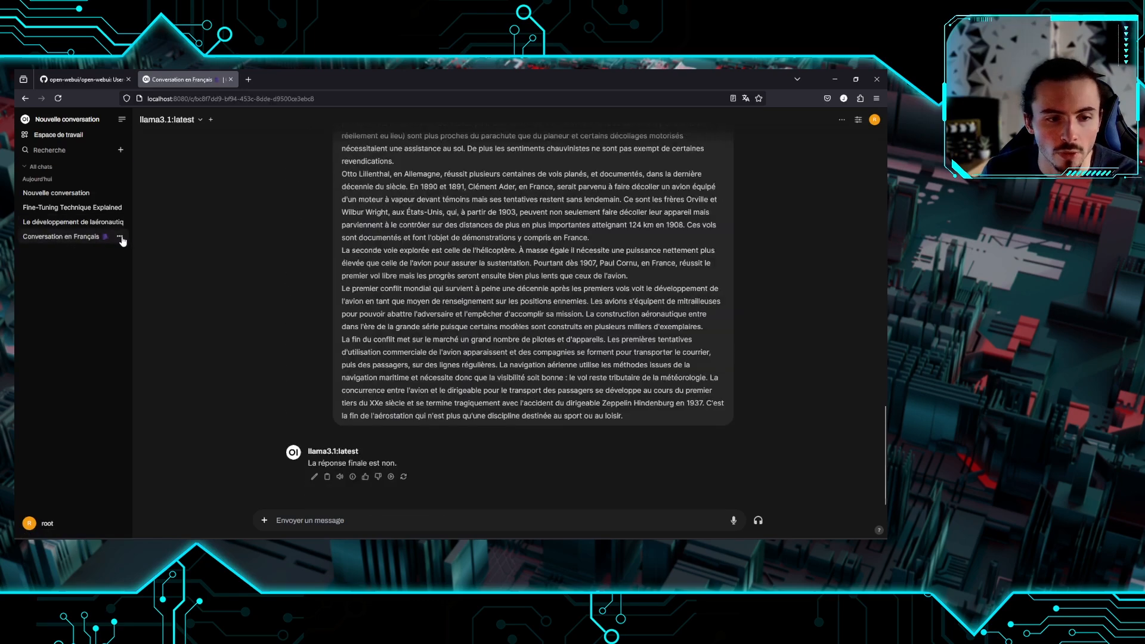
pyautogui.click(120, 238)
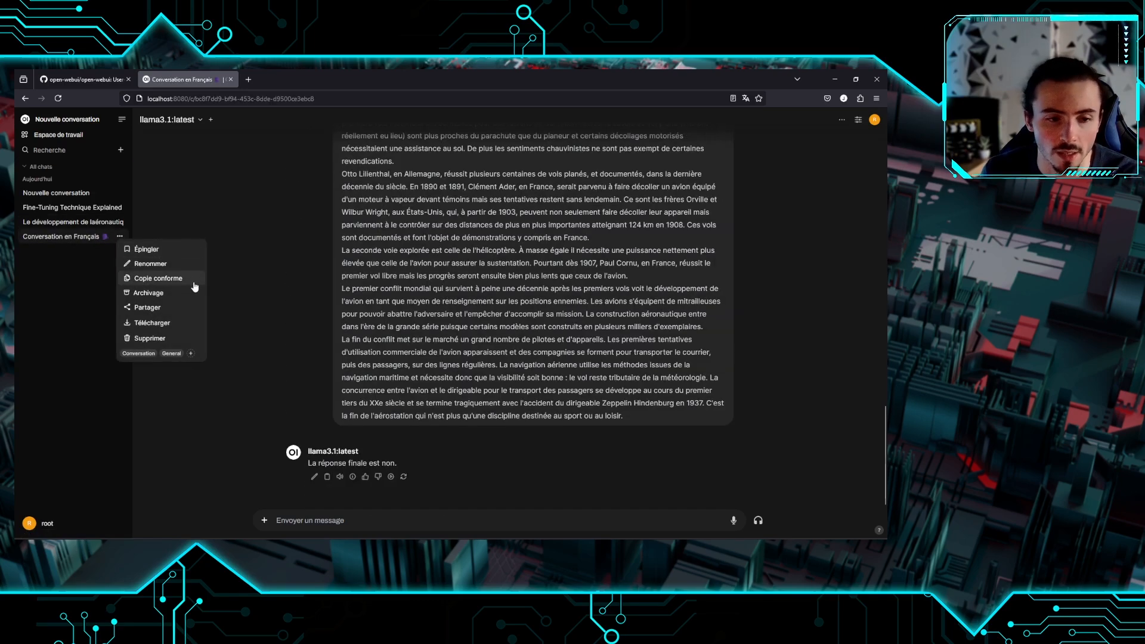
pyautogui.moveTo(174, 326)
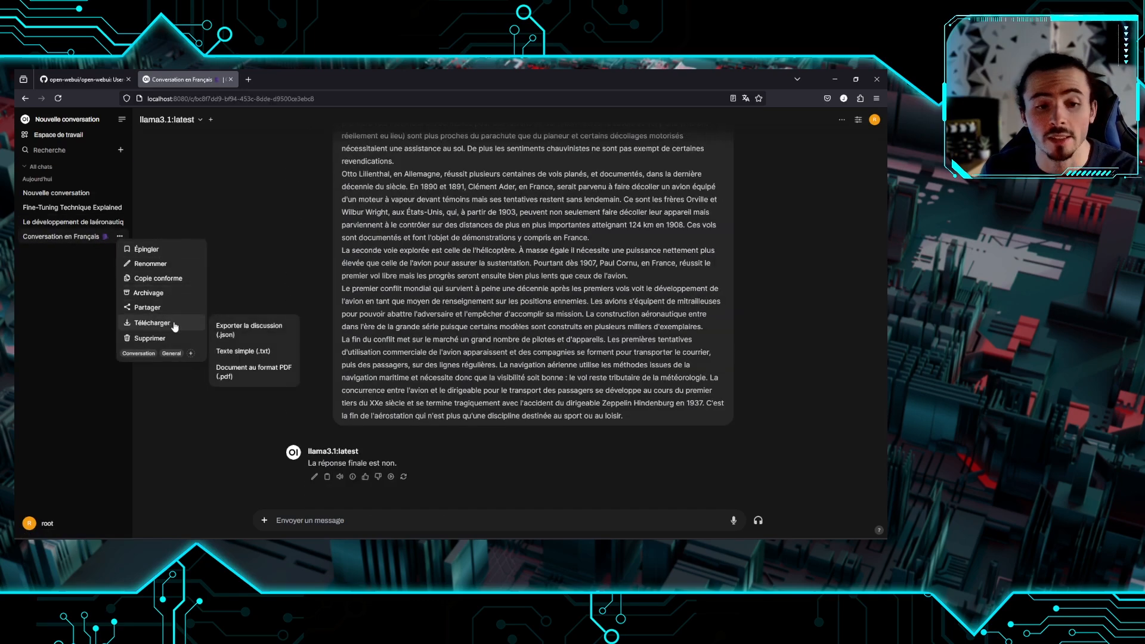